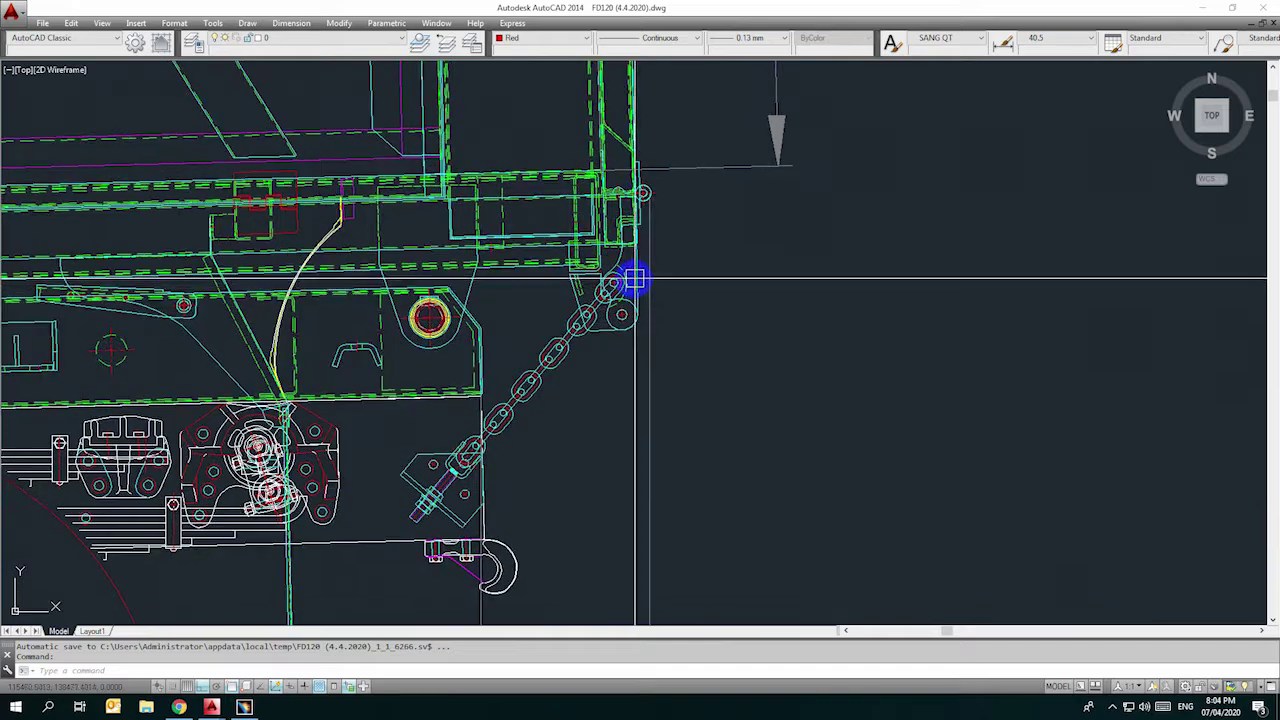
- Copy the lever plate block beside the chain at the truck's tail straight up into the empty space above the drawing
scroll(640, 334, "down", 2)
scroll(655, 331, "down", 5)
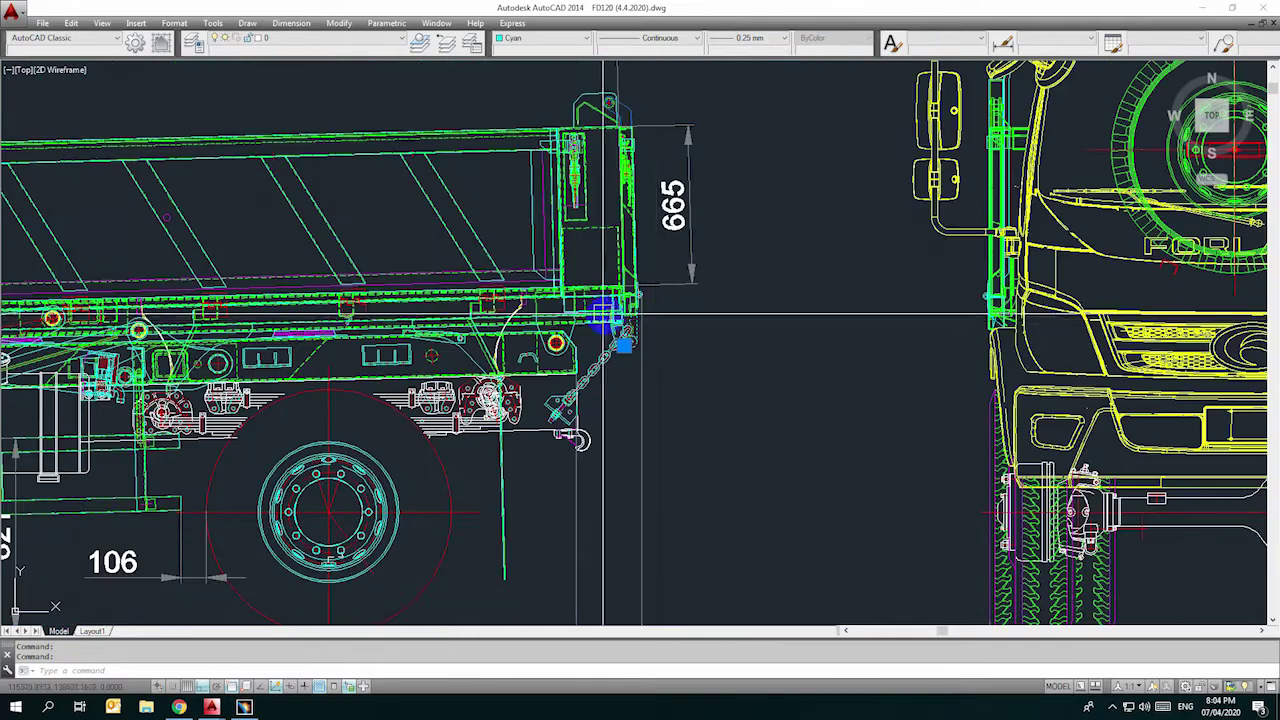
mouse_move(576, 329)
middle_mouse_down()
mouse_move(628, 323)
mouse_move(604, 340)
middle_mouse_up()
scroll(806, 386, "up", 5)
middle_click_drag(806, 386, 651, 383)
type("co")
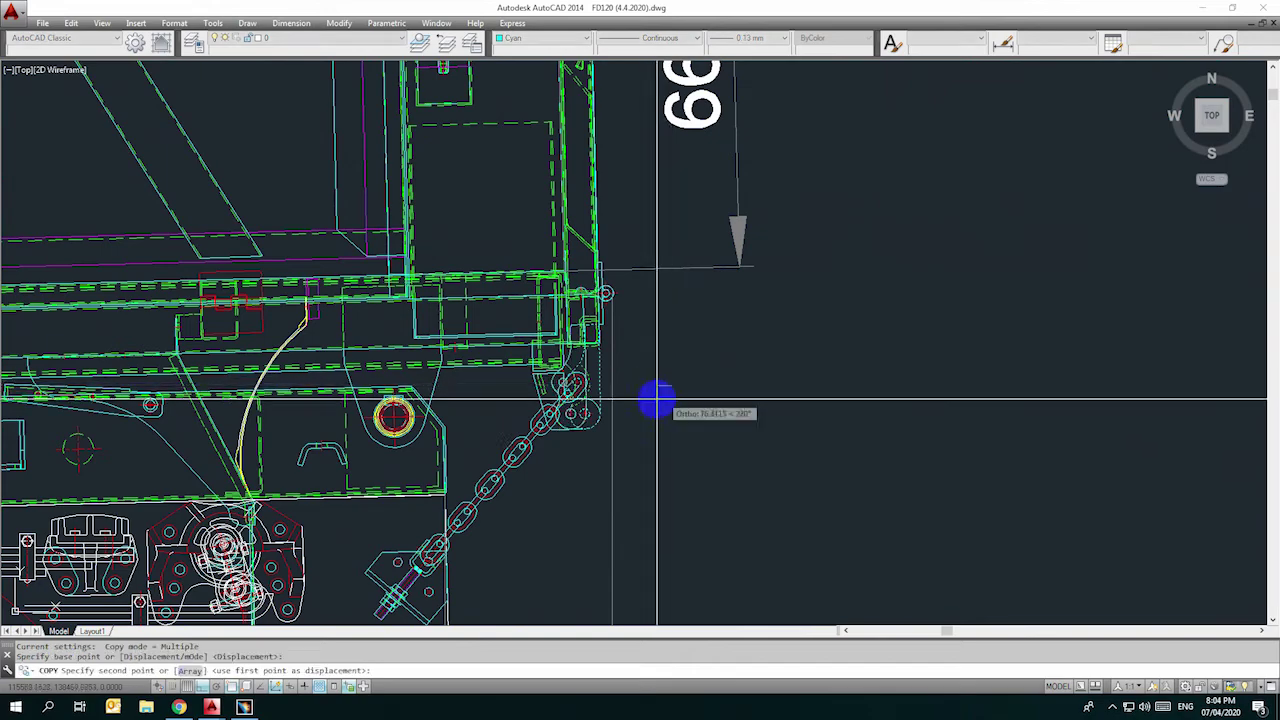
key("Return")
left_click(610, 390)
scroll(606, 390, "down", 5)
scroll(571, 423, "up", 5)
scroll(577, 366, "up", 6)
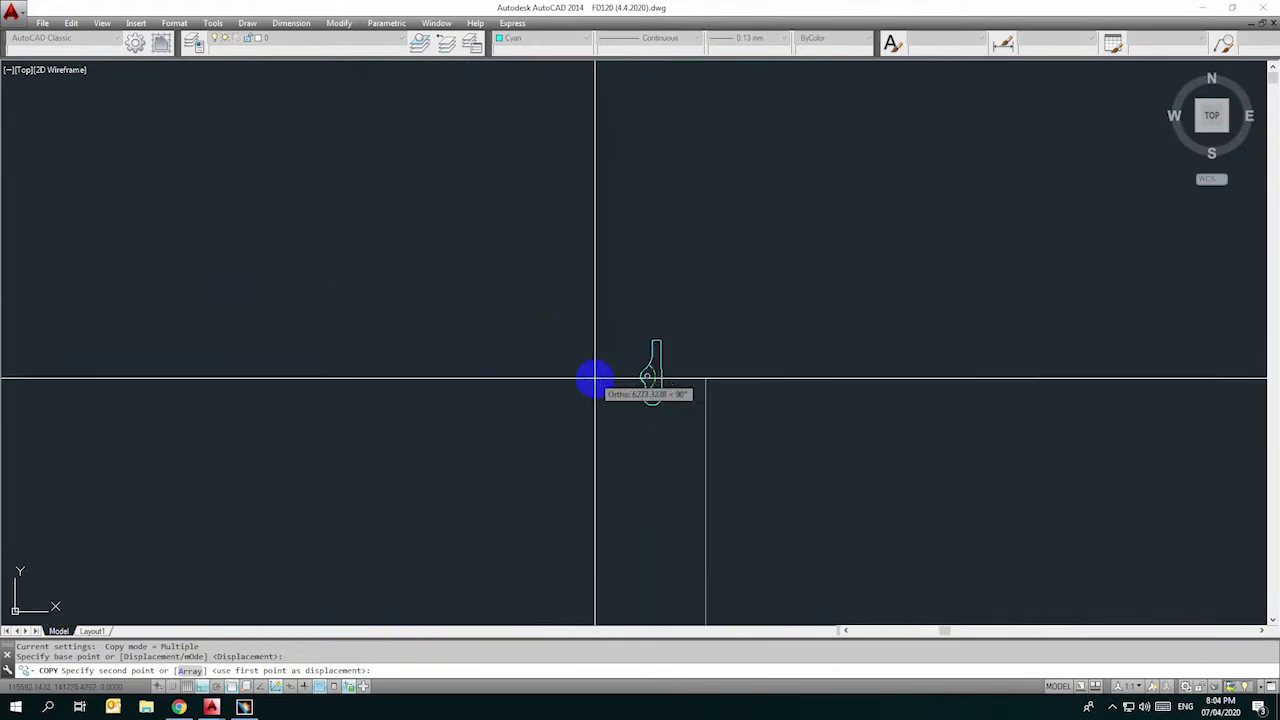
key("Escape")
key("Escape")
- Rotate the copied lever by reference along its long straight edge so that this edge lies horizontal
left_click(729, 481)
left_click(641, 452)
scroll(677, 471, "up", 6)
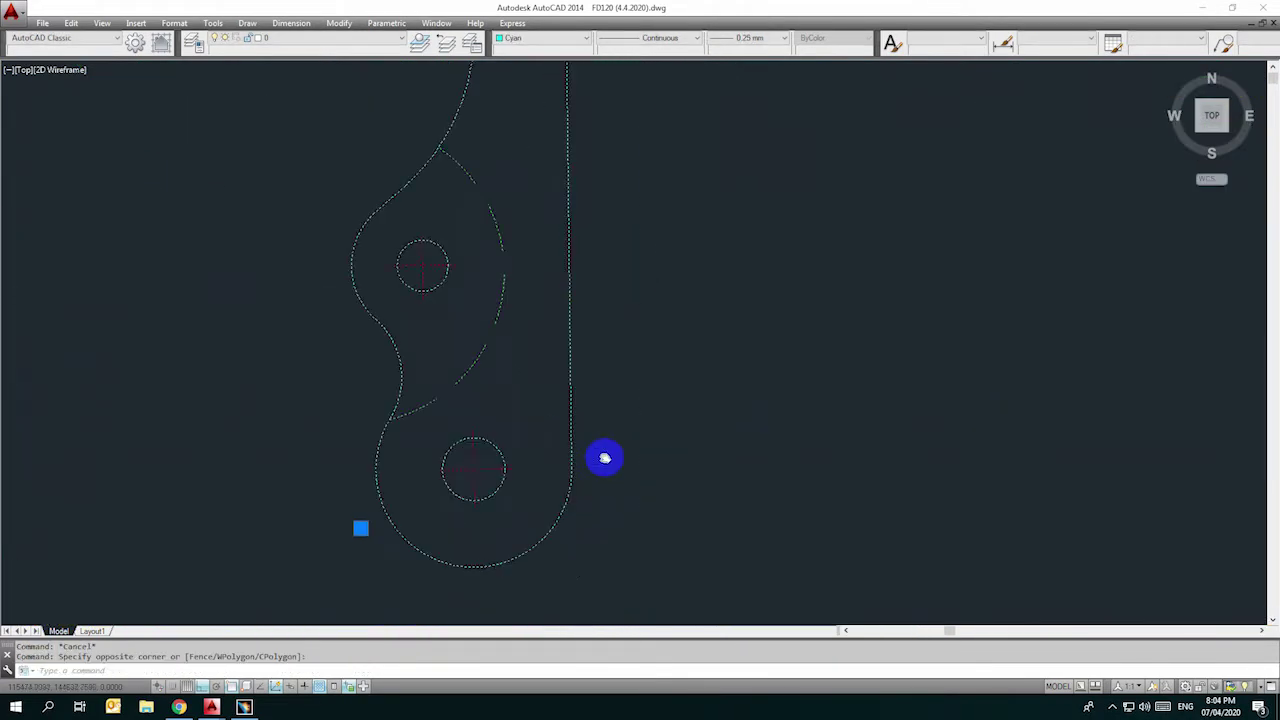
type("ro")
key("Return")
left_click(540, 484)
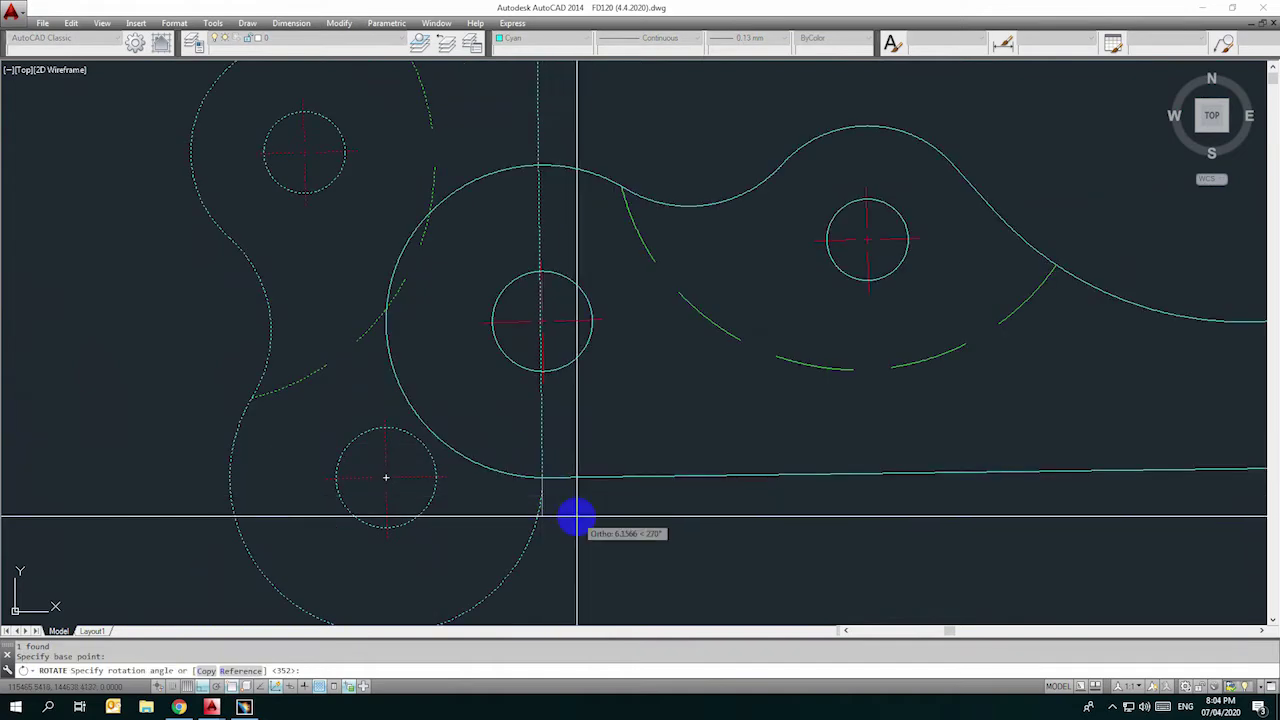
type("r")
key("Return")
left_click(542, 480)
middle_click_drag(568, 354, 557, 440)
key("F8")
scroll(515, 360, "up", 3)
left_click(549, 297)
scroll(700, 380, "down", 5)
scroll(567, 396, "up", 4)
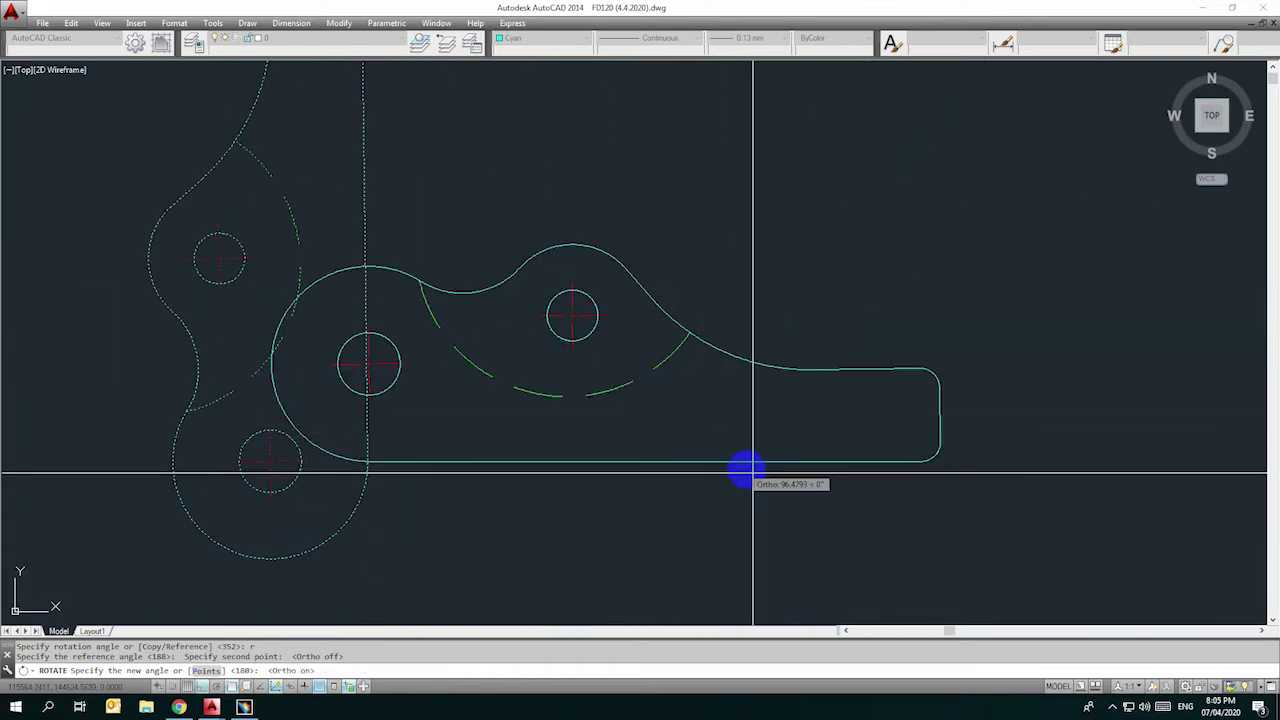
left_click(749, 471)
key("Escape")
key("Escape")
- Explode the rotated lever block into individual lines and arcs
left_click(737, 424)
mouse_move(749, 440)
middle_mouse_down()
mouse_move(720, 394)
mouse_move(731, 423)
middle_mouse_up()
type("x")
key("Return")
scroll(660, 369, "up", 2)
key("Escape")
key("Escape")
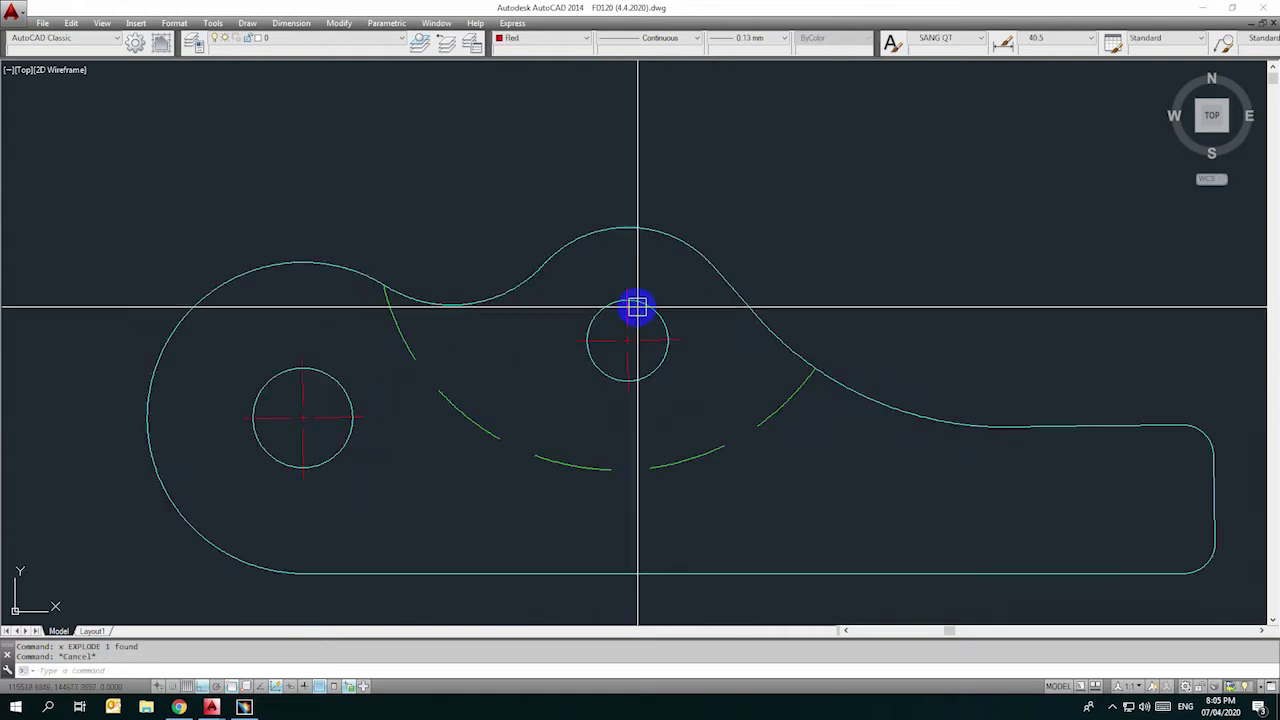
scroll(711, 394, "down", 3)
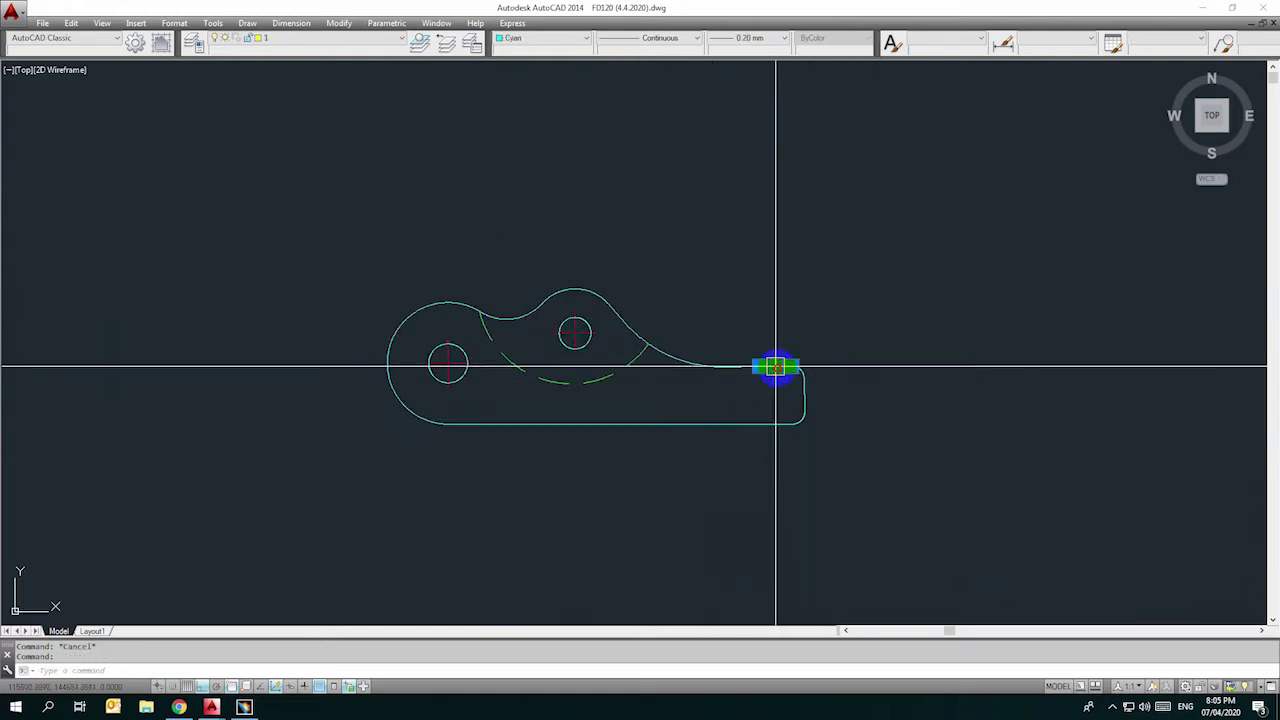
left_click(290, 208)
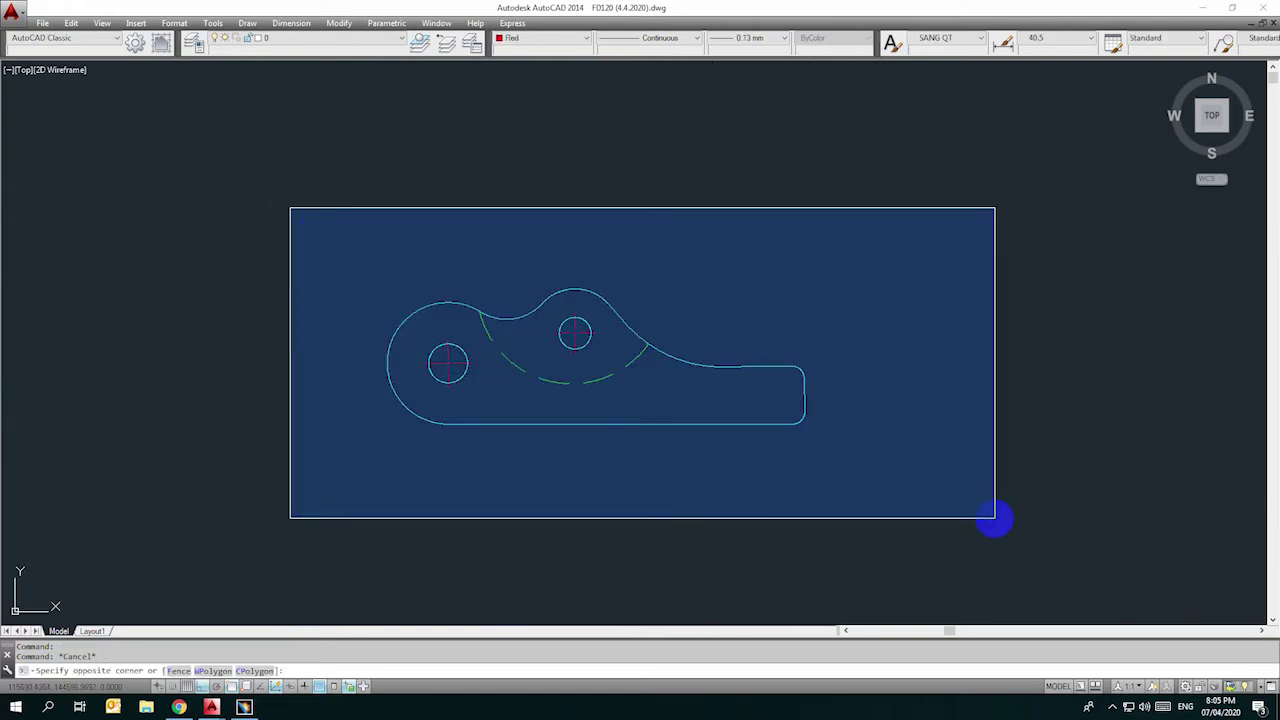
left_click(994, 517)
type("o")
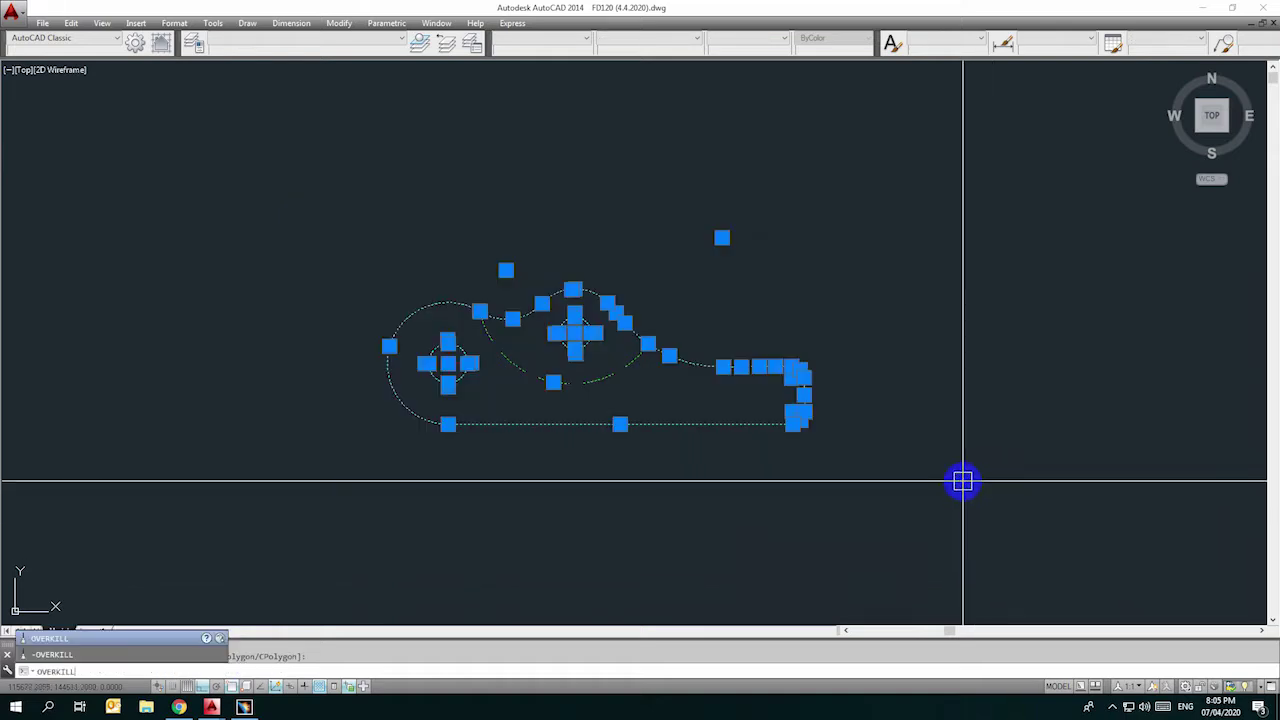
key("Escape")
- Cut all of the exploded lever geometry and paste it back as a single block in the empty space
left_click(912, 470)
left_click(51, 154)
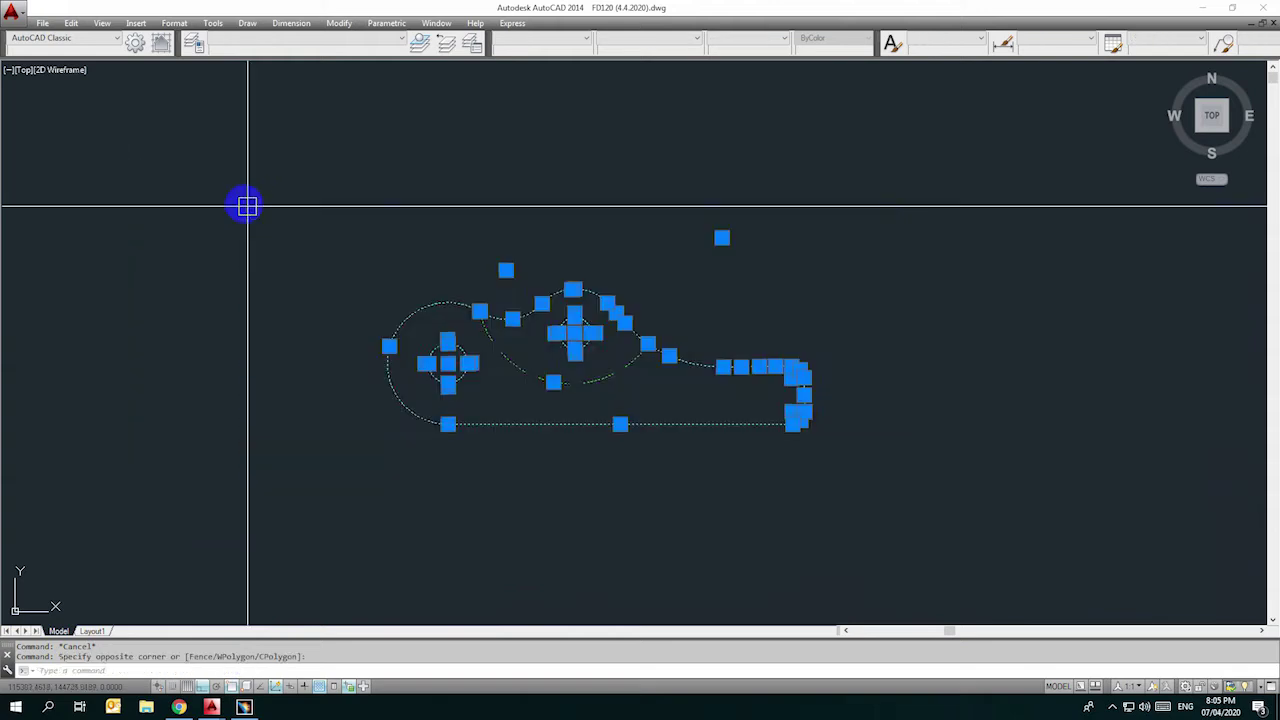
key("ctrl+x")
key("ctrl+shift+v")
left_click(428, 461)
- Write the pasted lever block to a drawing file named co khoa bung in the FILE TAM folder, with millimetres as insert units
left_click(554, 434)
middle_click_drag(554, 434, 497, 405)
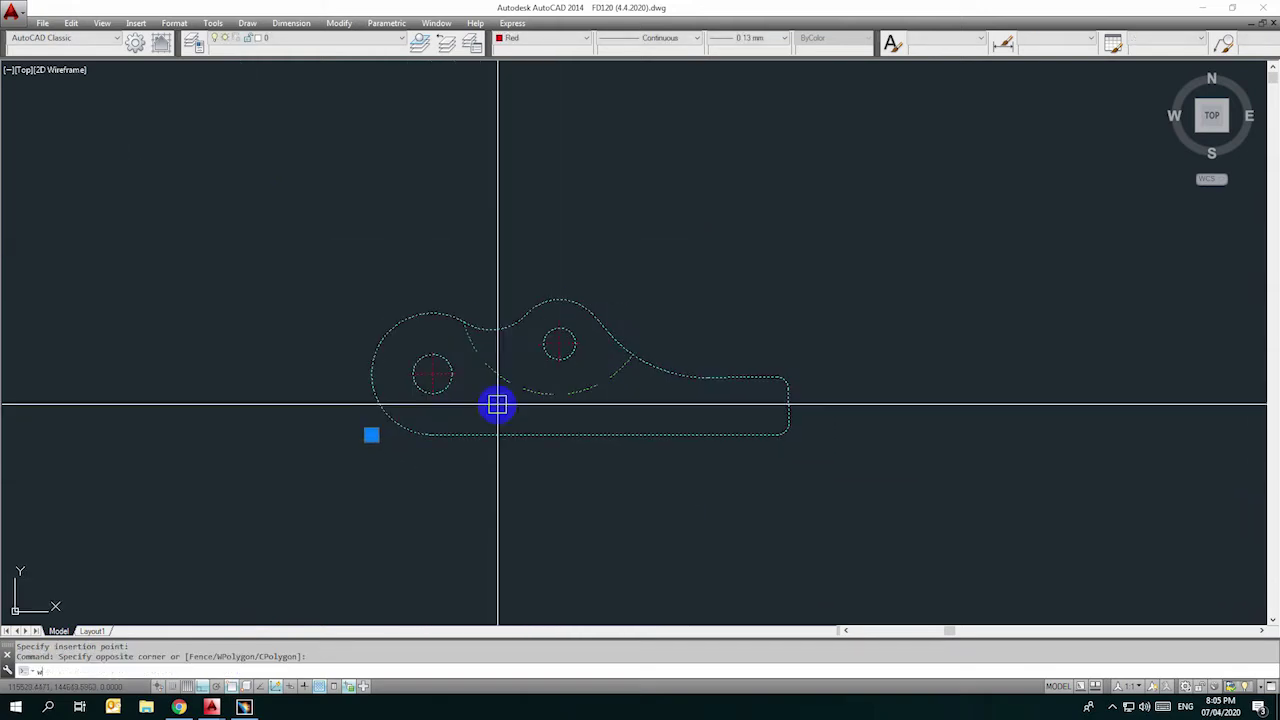
key("Return")
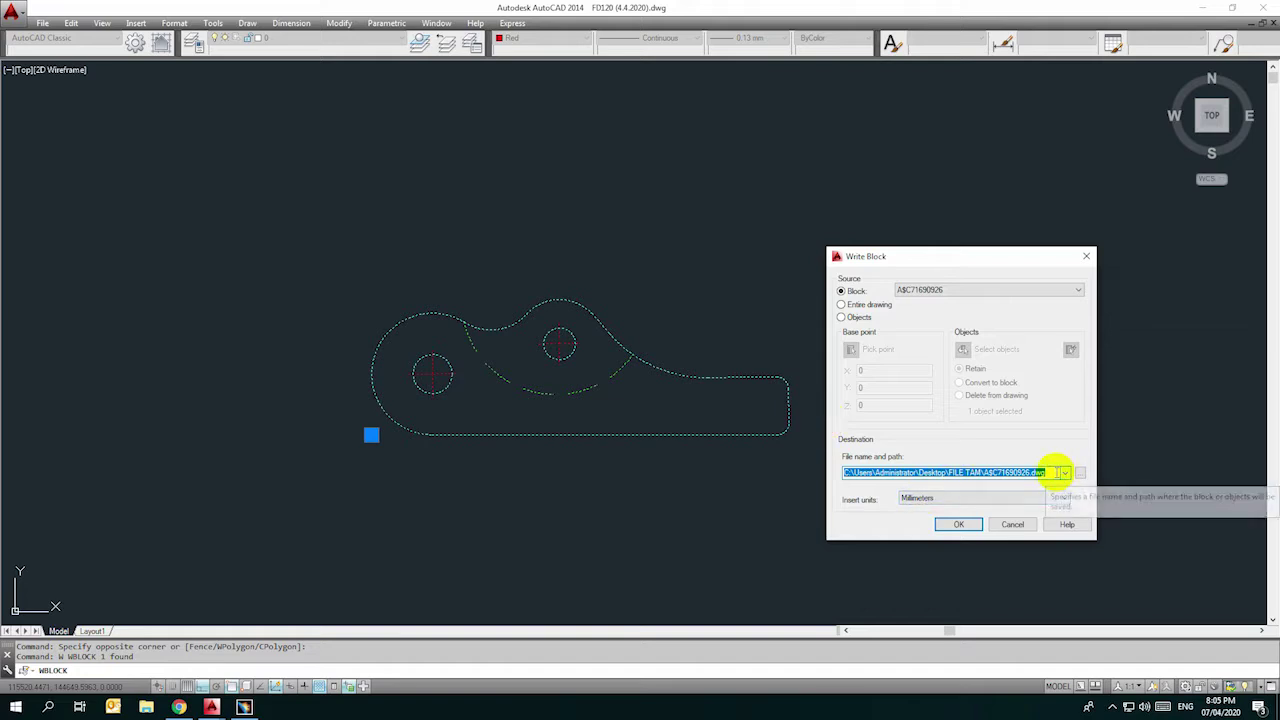
left_click_drag(1055, 472, 1001, 473)
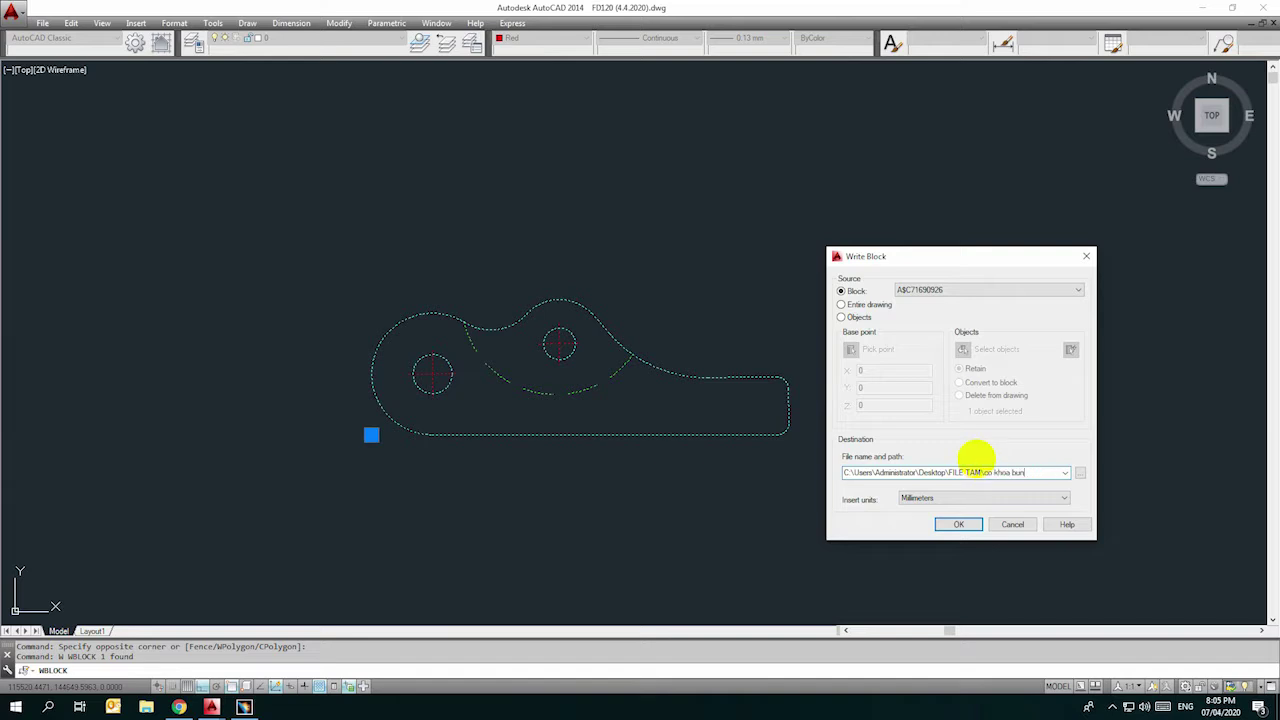
left_click(960, 524)
key("Escape")
- Switch to CATIA V5 and create a new part named co khoa bung with hybrid design enabled
left_click(244, 708)
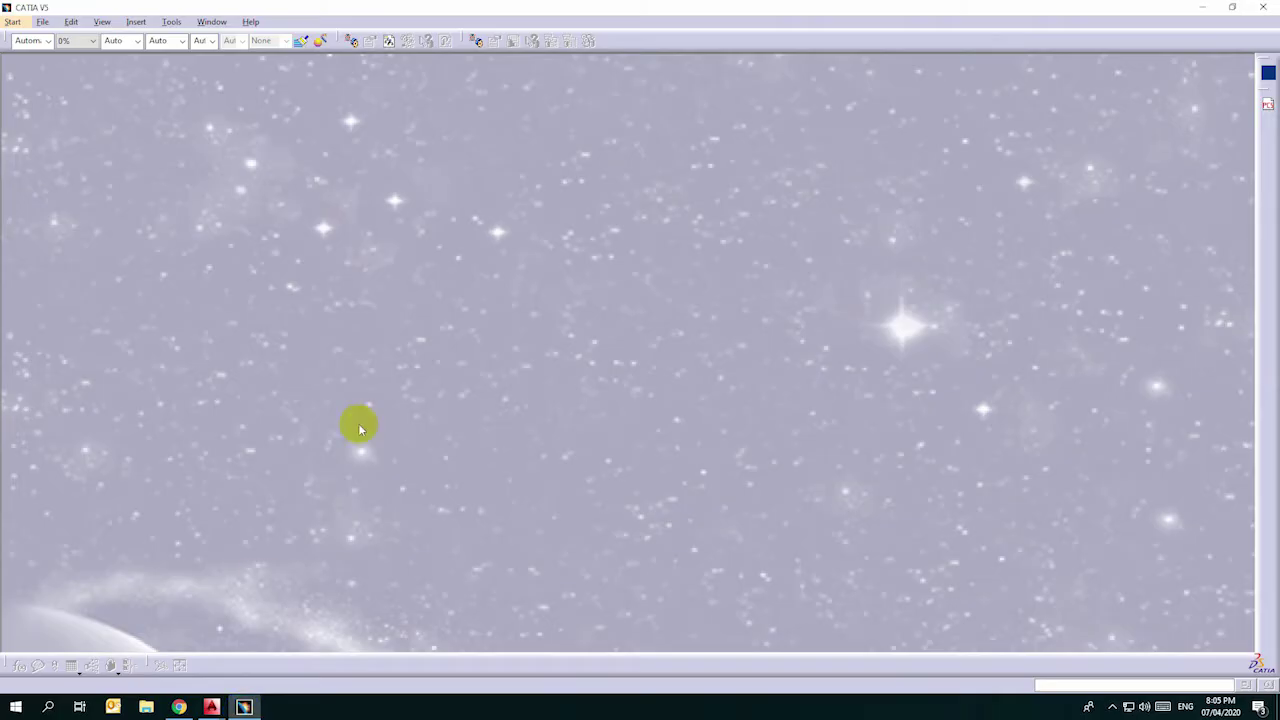
left_click(44, 23)
left_click(64, 48)
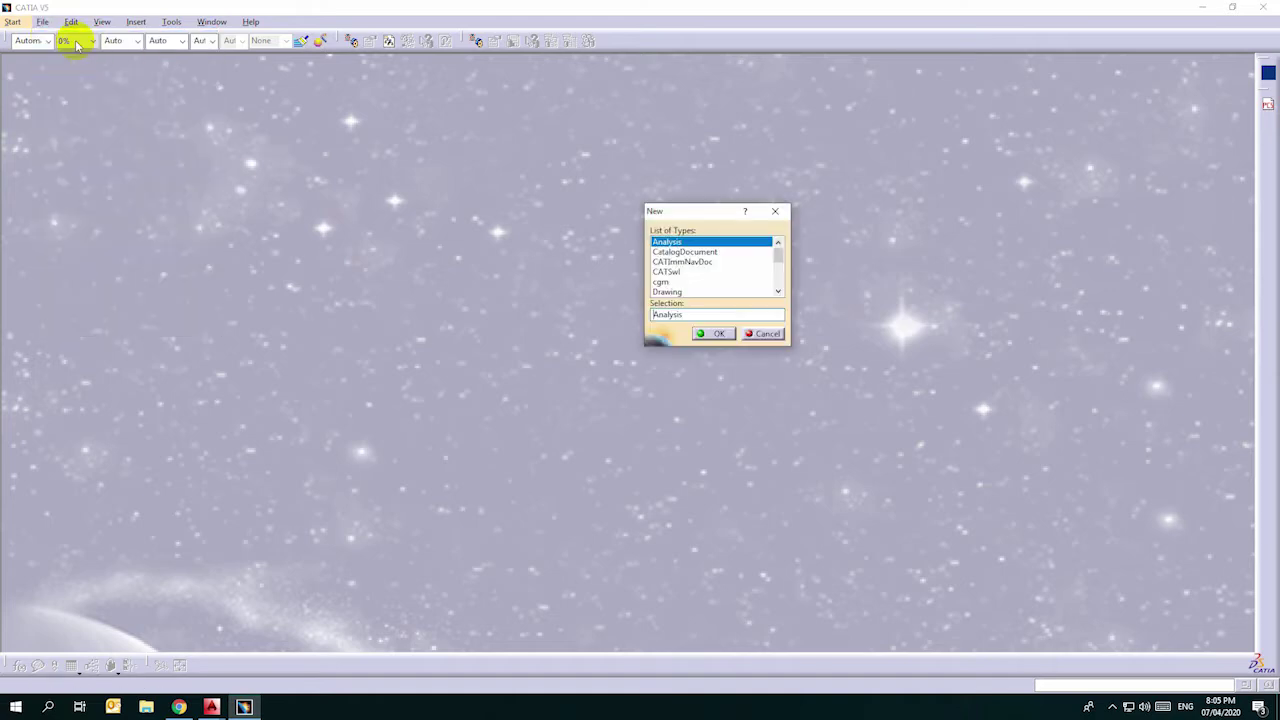
key("Return")
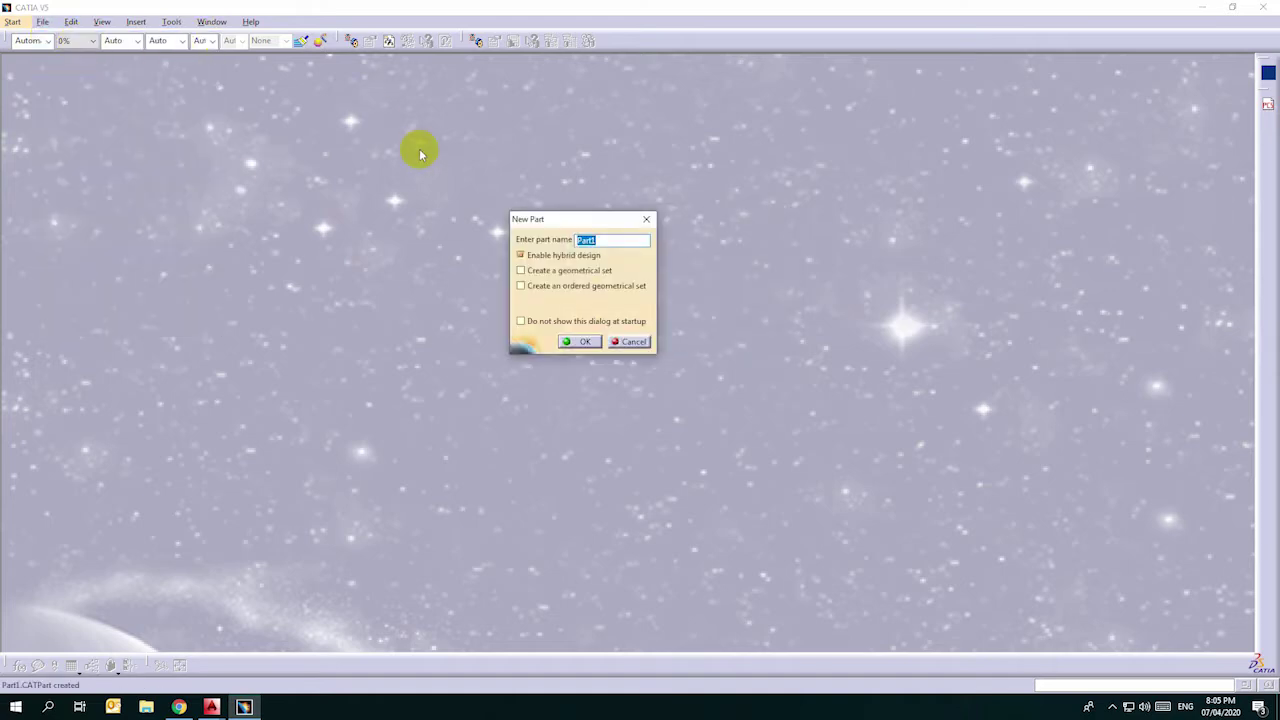
left_click_drag(611, 220, 680, 218)
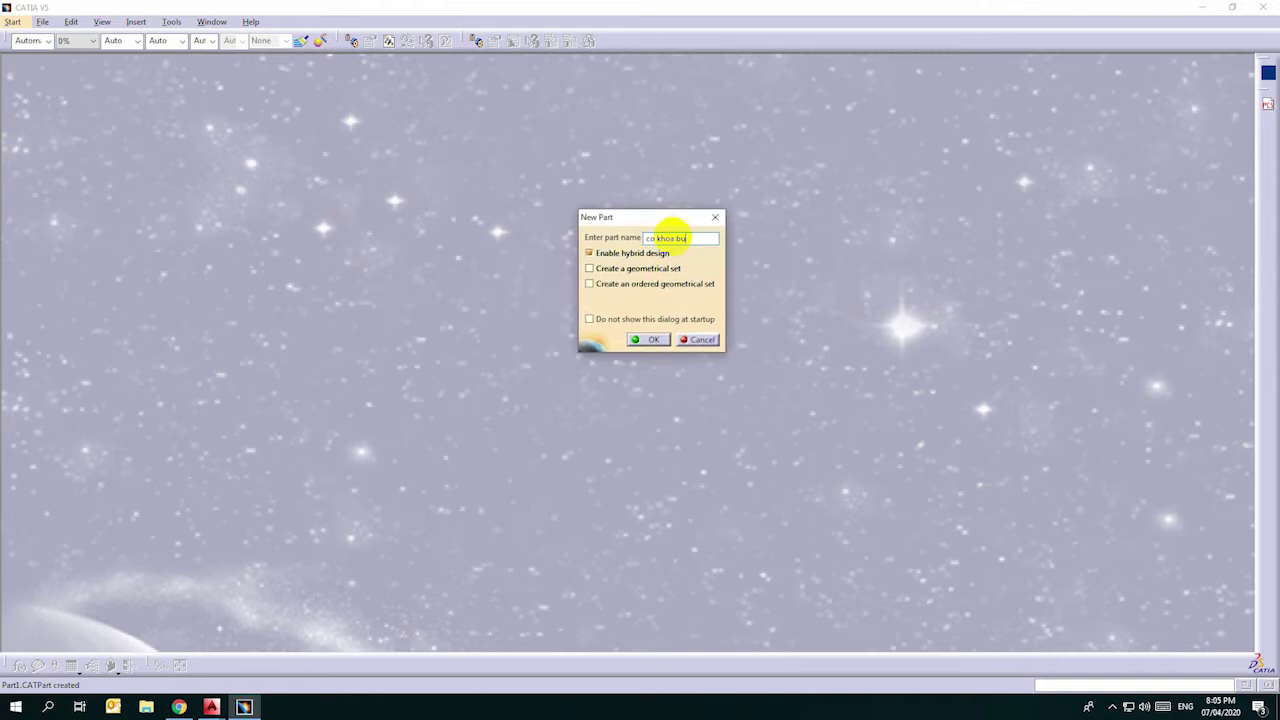
key("Return")
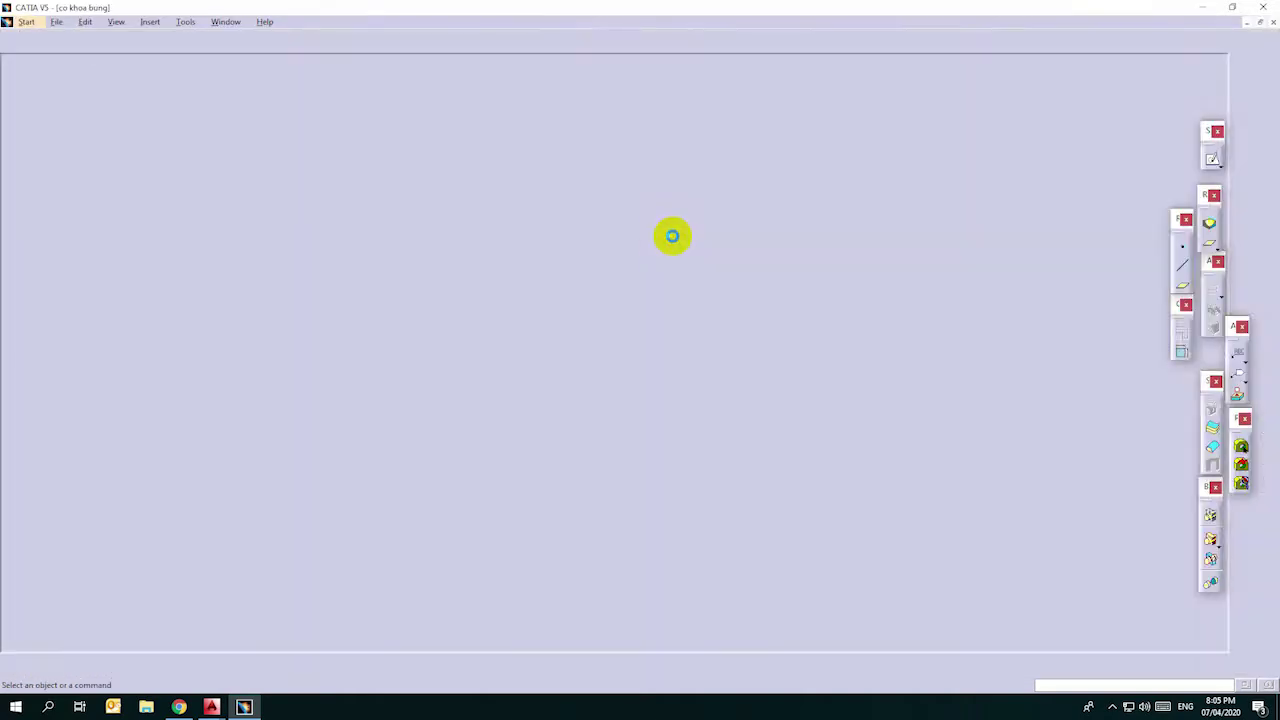
- In the part's product properties, set the source to Made and enter CNC as the description
left_click(57, 68)
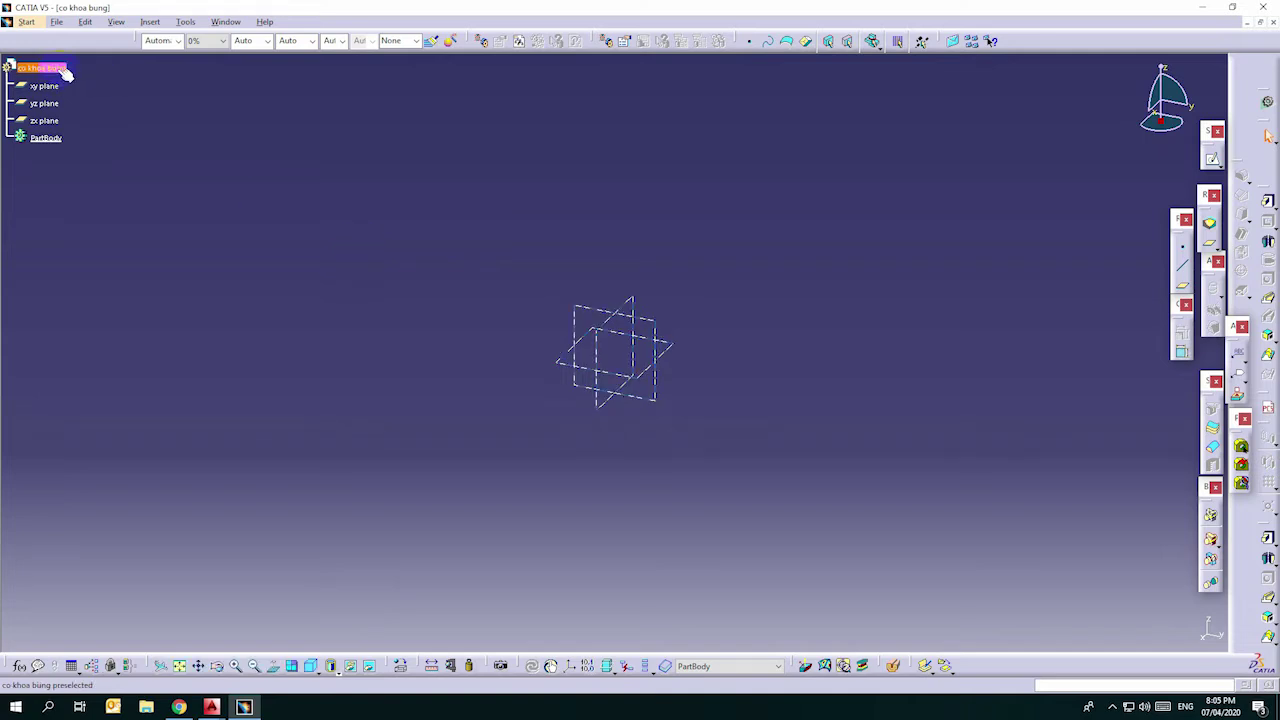
left_click(197, 156)
middle_click_drag(560, 380, 424, 348)
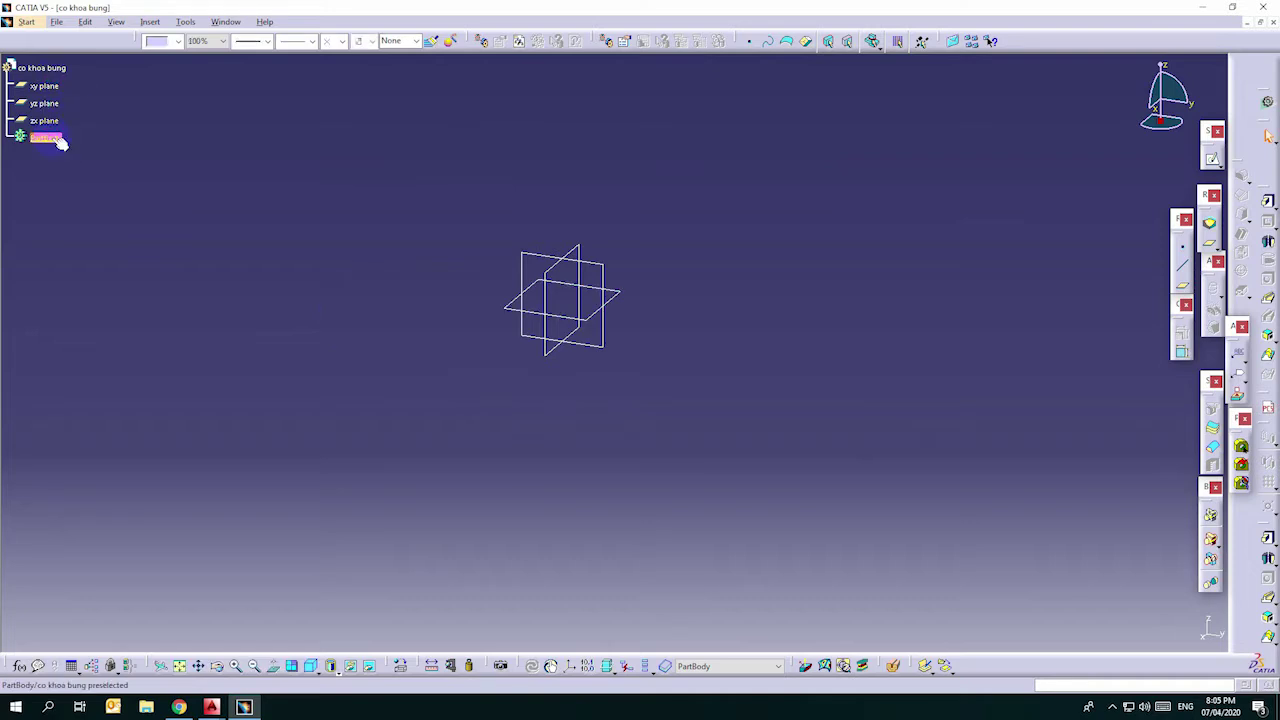
right_click(38, 67)
left_click(82, 125)
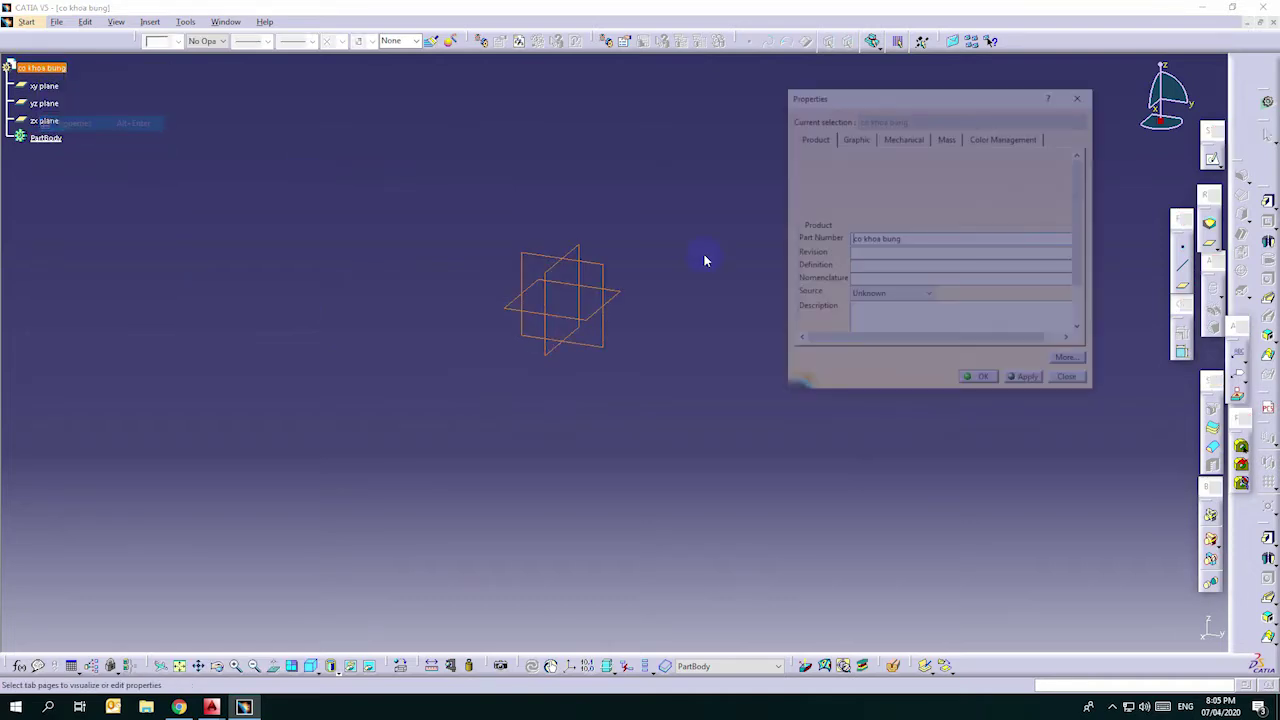
left_click_drag(908, 94, 868, 90)
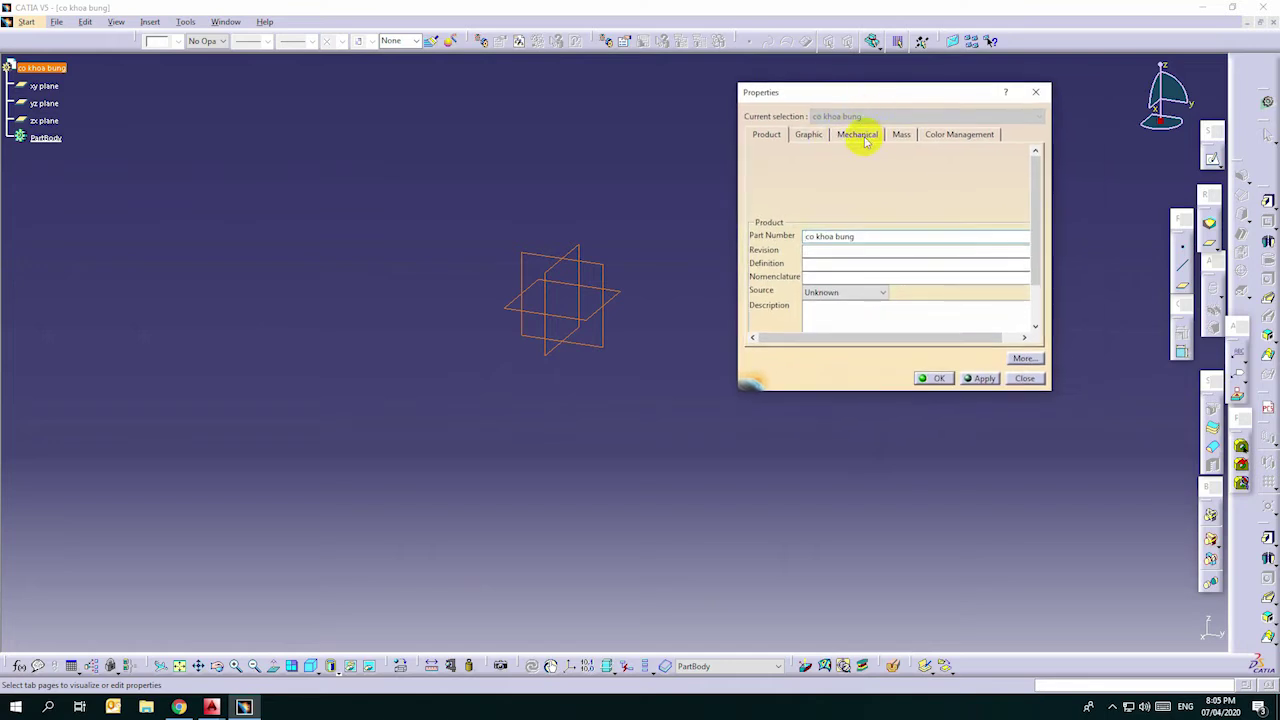
scroll(1035, 192, "down", 2)
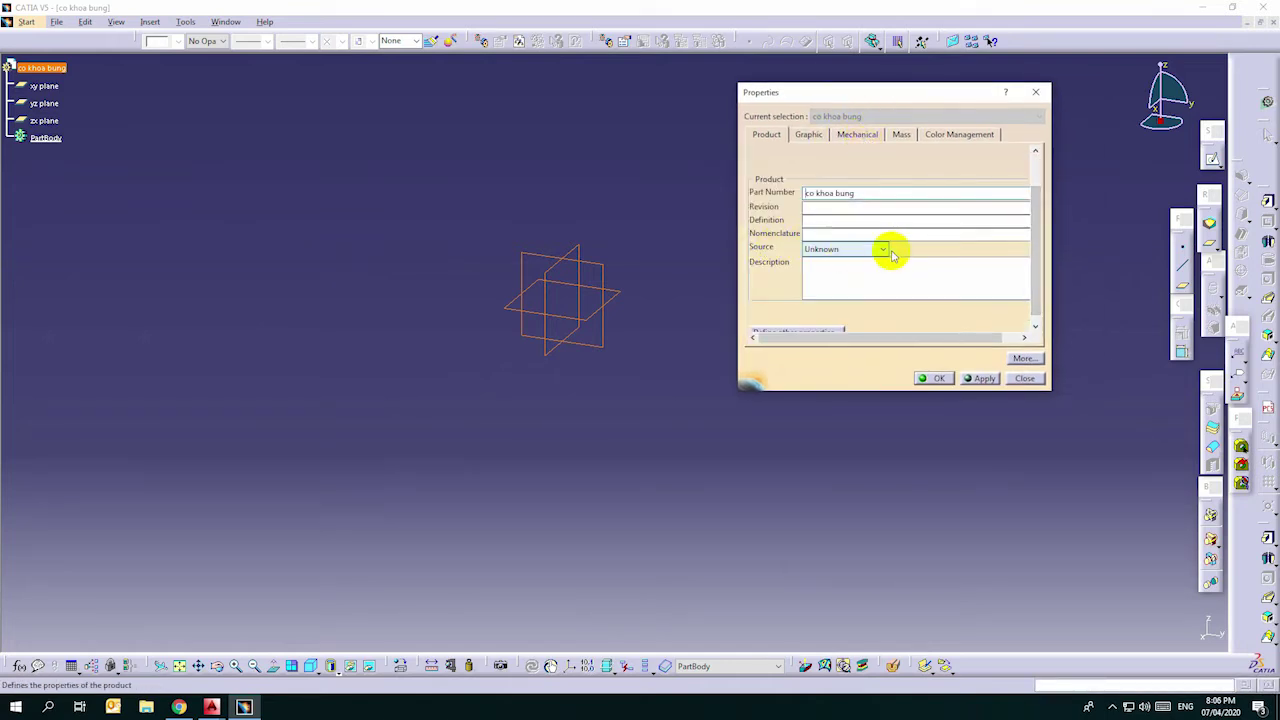
left_click(838, 273)
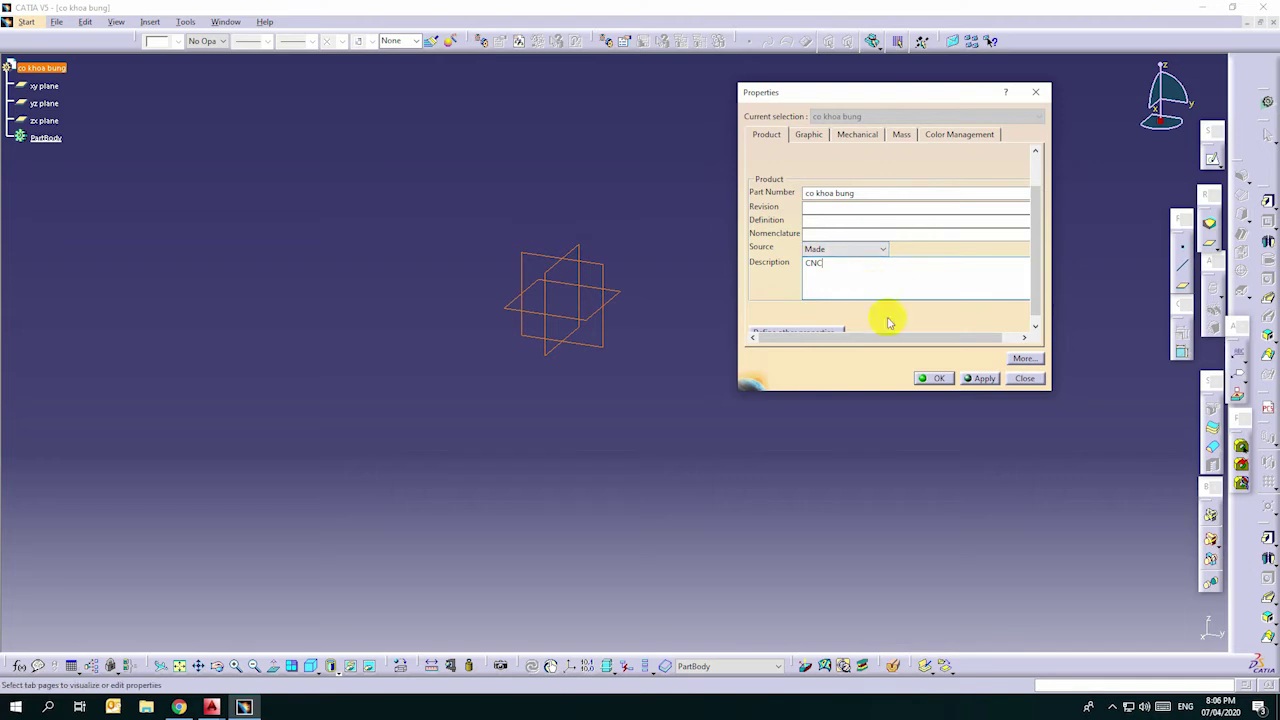
left_click(934, 378)
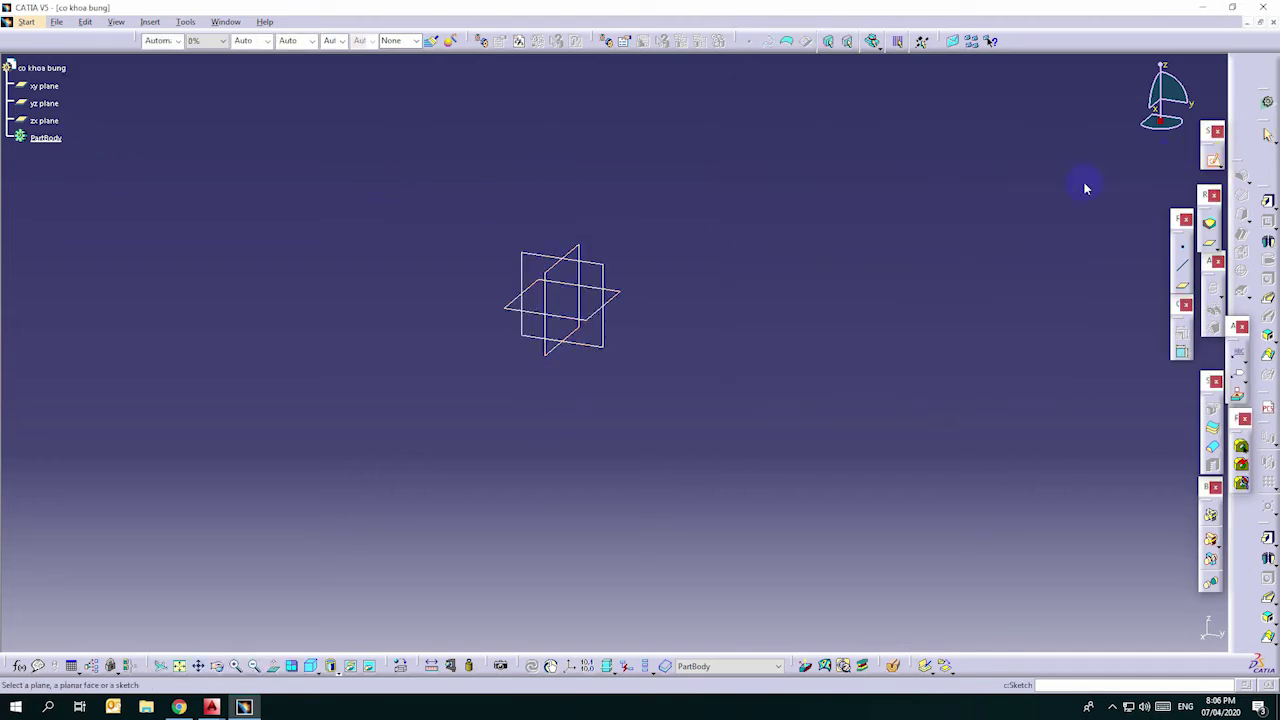
- Start a sketch on the yz plane and open the drawing co khoa bung.dwg from the FILE TAM folder
left_click(540, 255)
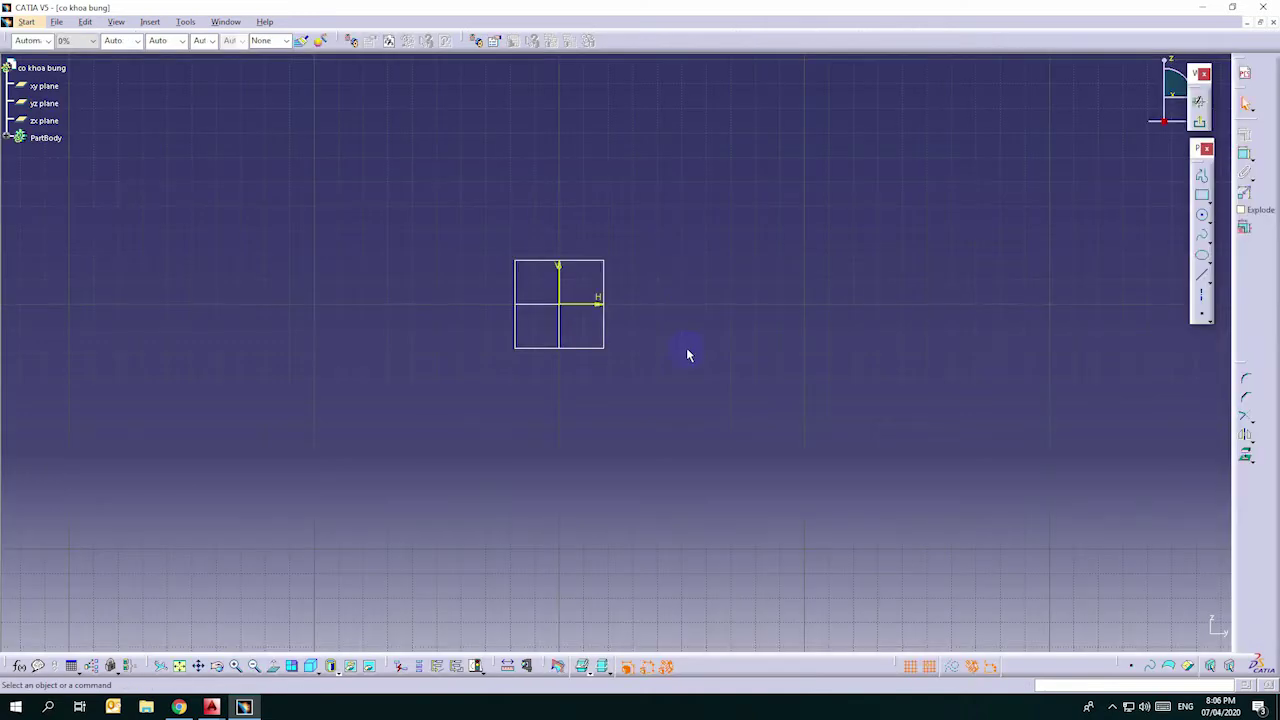
key("ctrl+o")
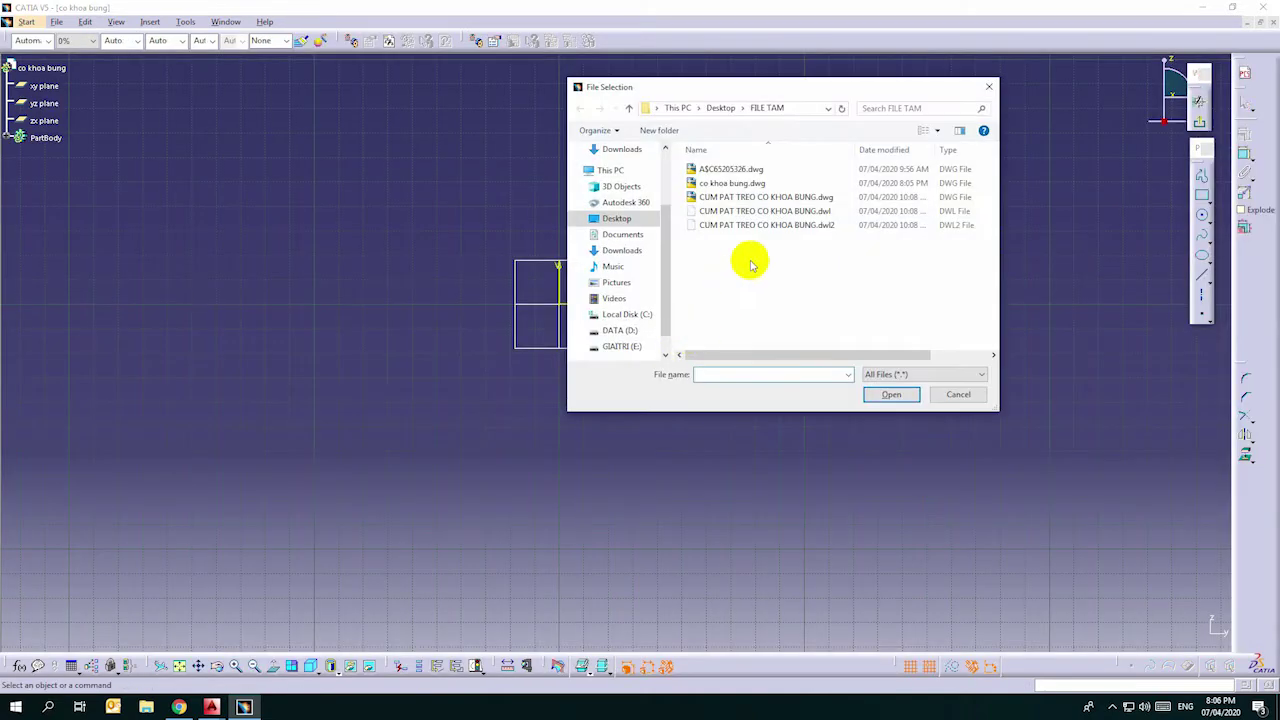
left_click(737, 186)
left_click(880, 393)
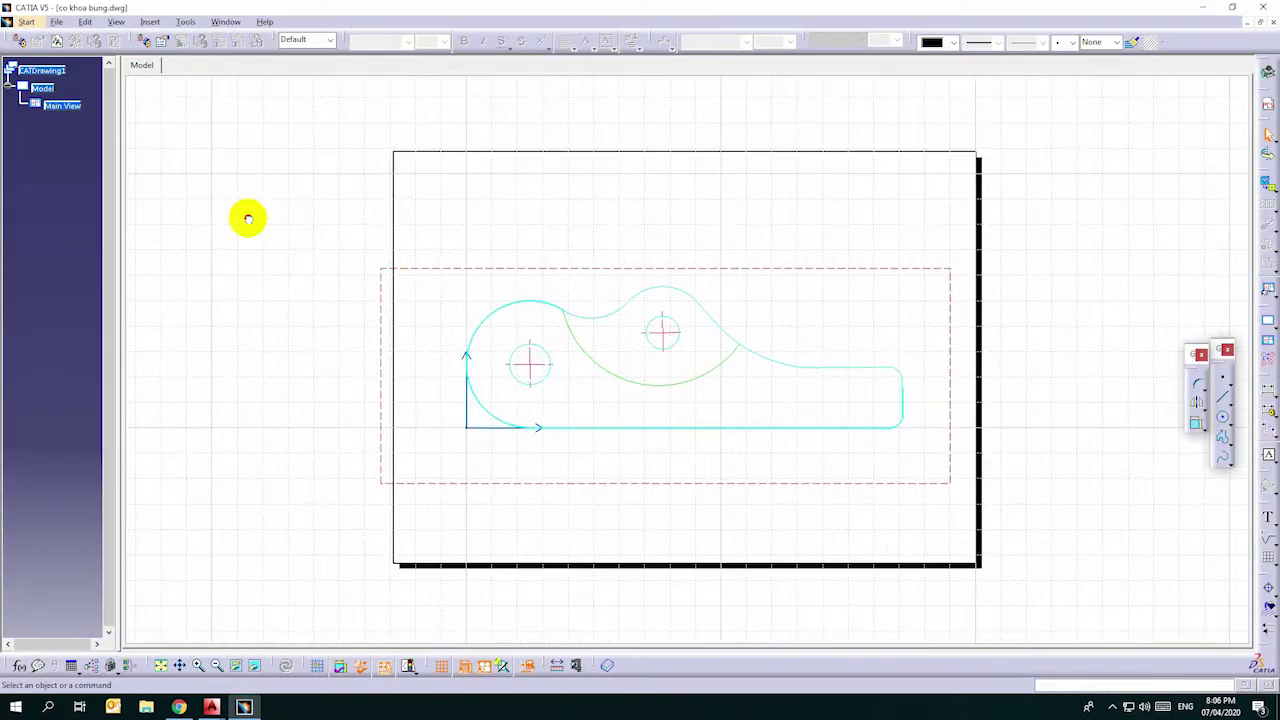
- Copy the lever geometry of the drawing's Main View and paste it into the part's open sketch
left_click(1037, 491)
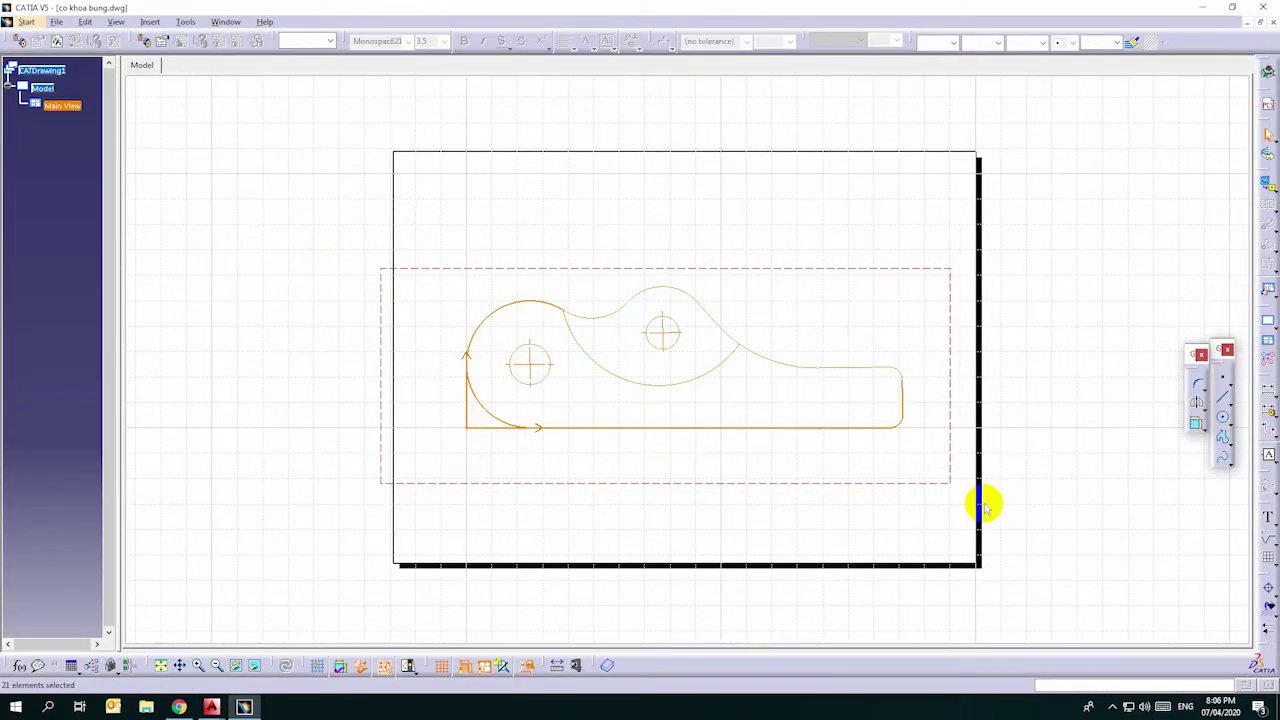
left_click(225, 21)
left_click(245, 107)
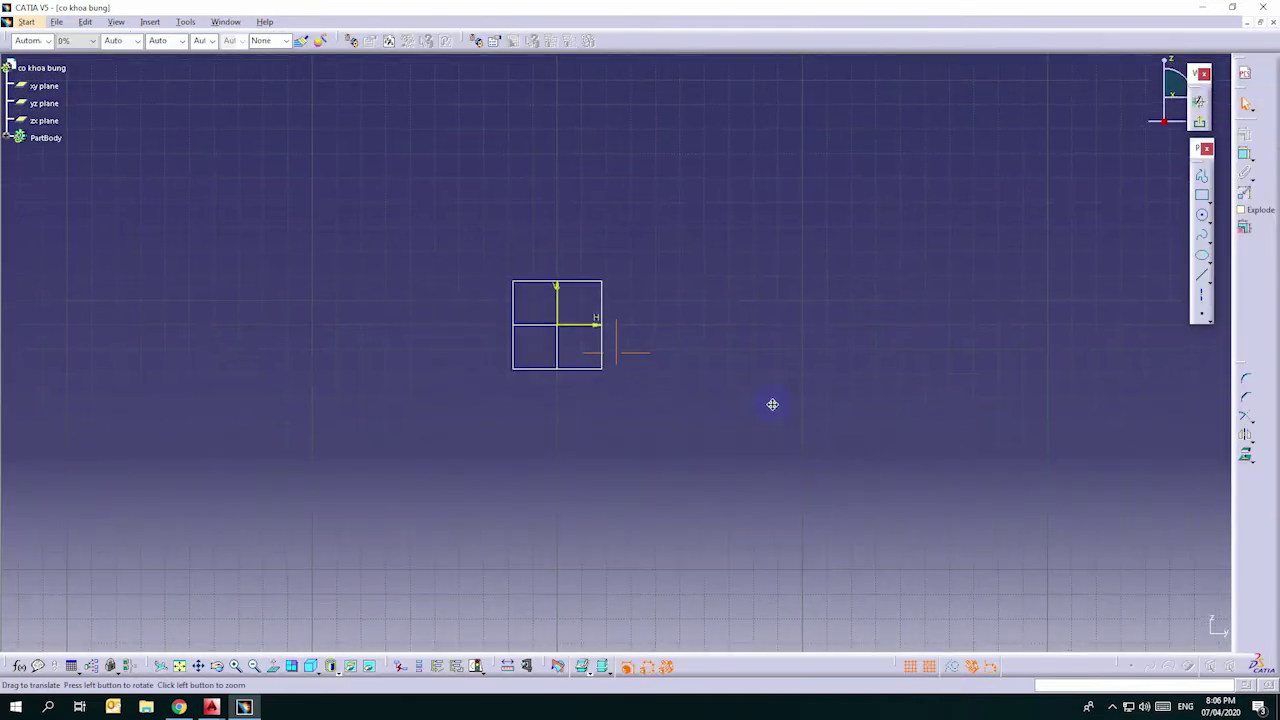
key("ctrl+v")
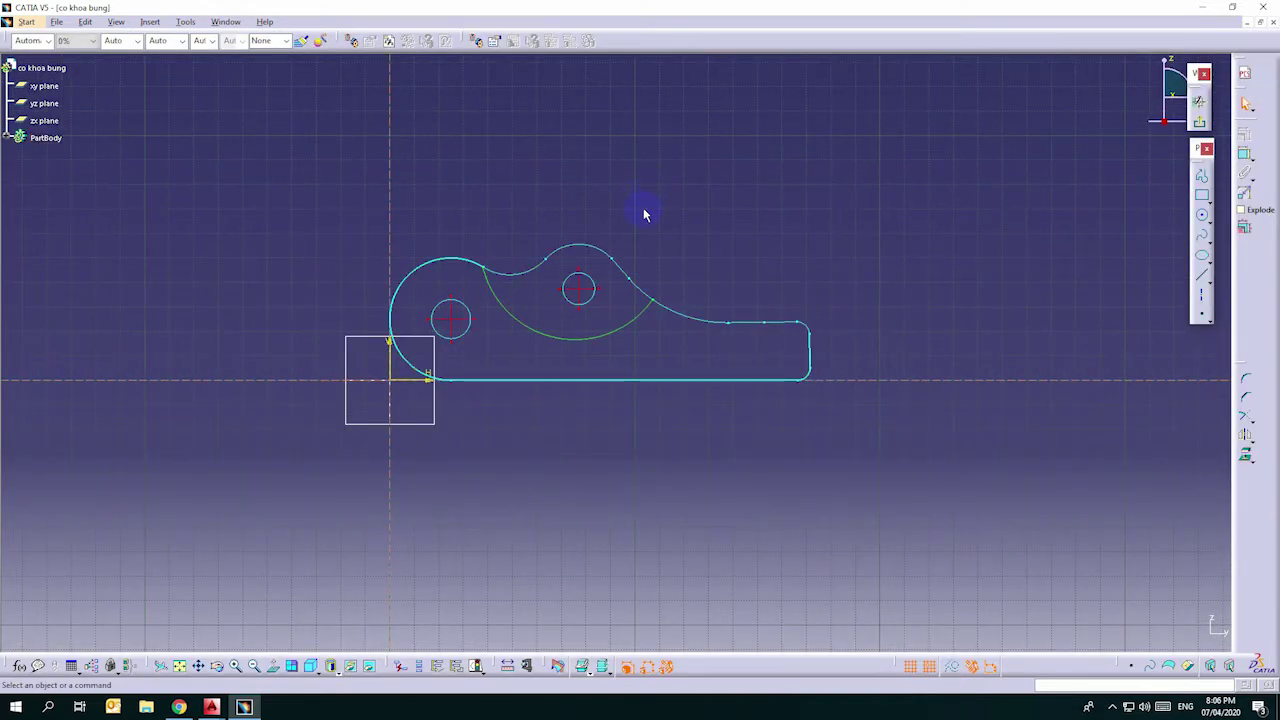
- Run Sketch Analysis on the pasted profile and erase the four isolated centre-mark lines, Line.3 to Line.6
left_click(186, 22)
left_click(232, 222)
left_click(1010, 302)
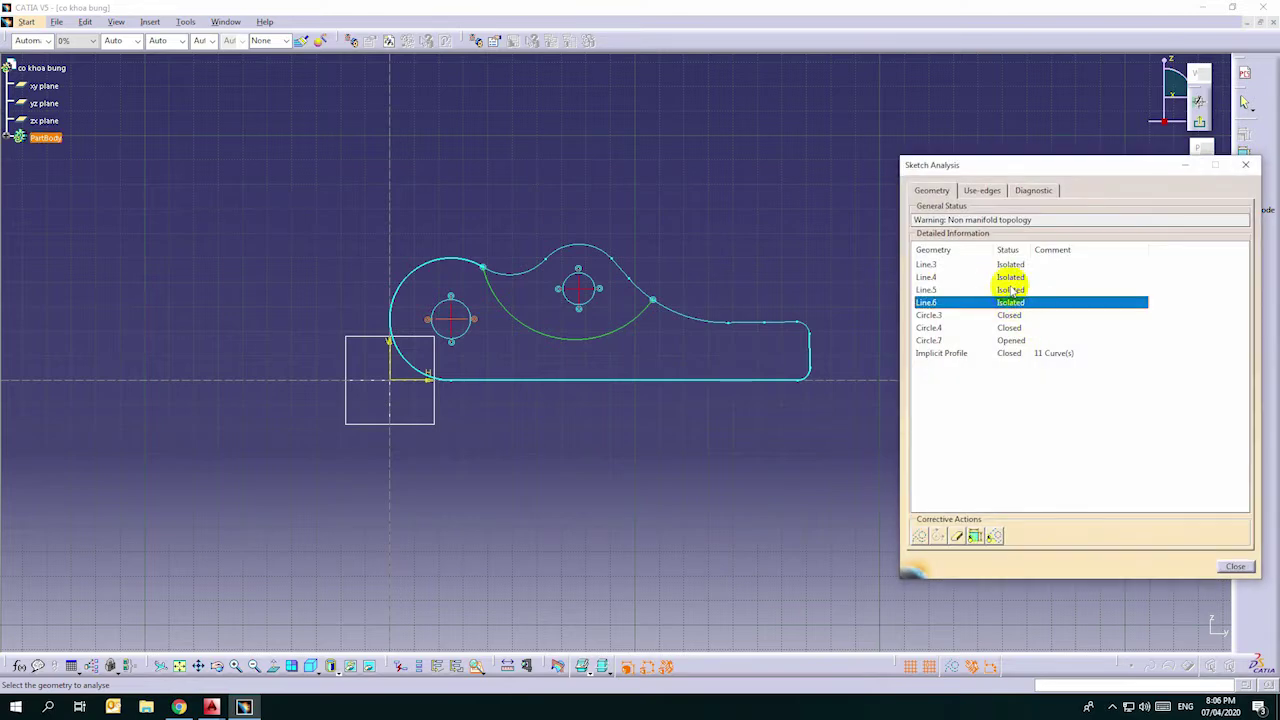
left_click(1011, 264, "shift")
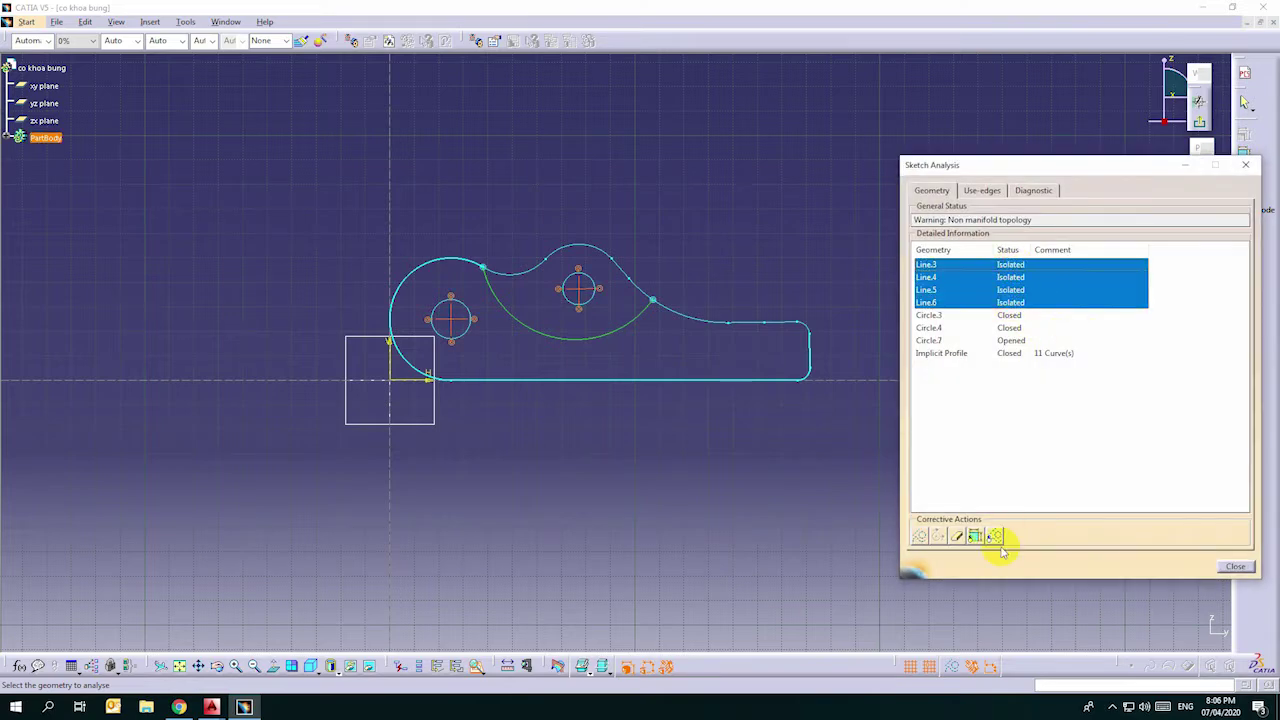
left_click(955, 537)
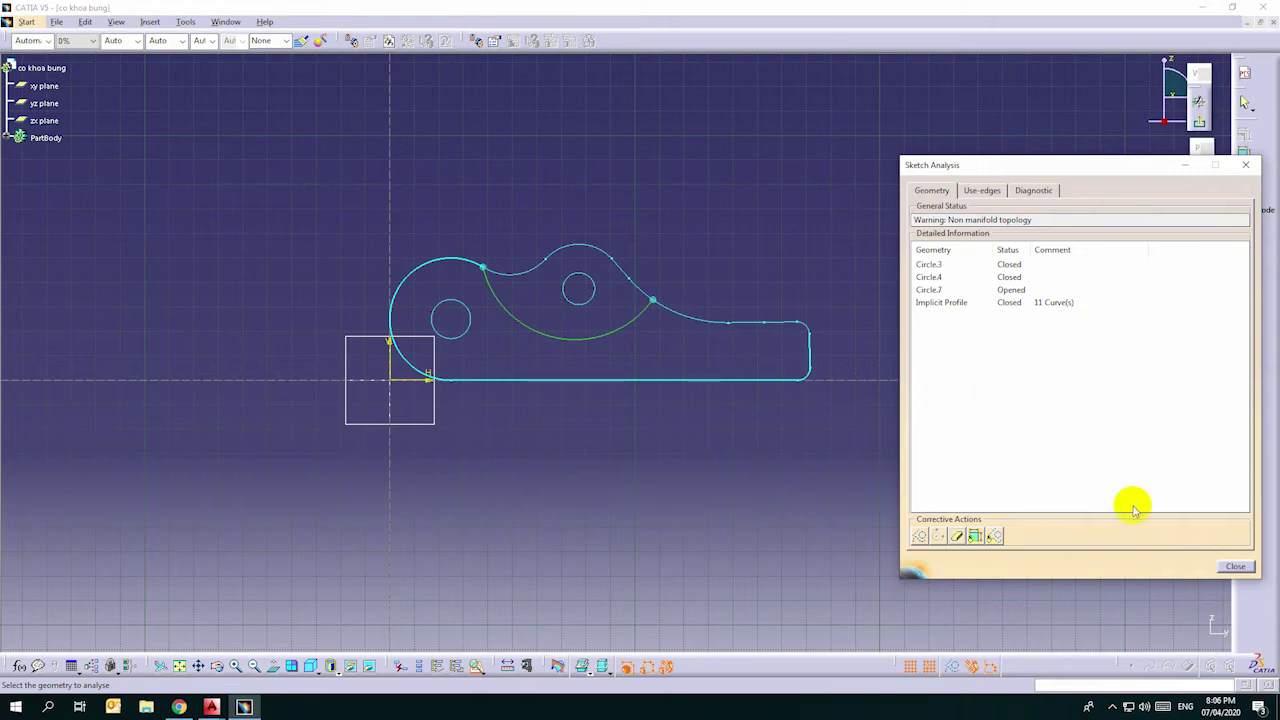
- Check the opened arc Circle.7 in Sketch Analysis, then close the analysis and exit the sketch
left_click(1010, 289)
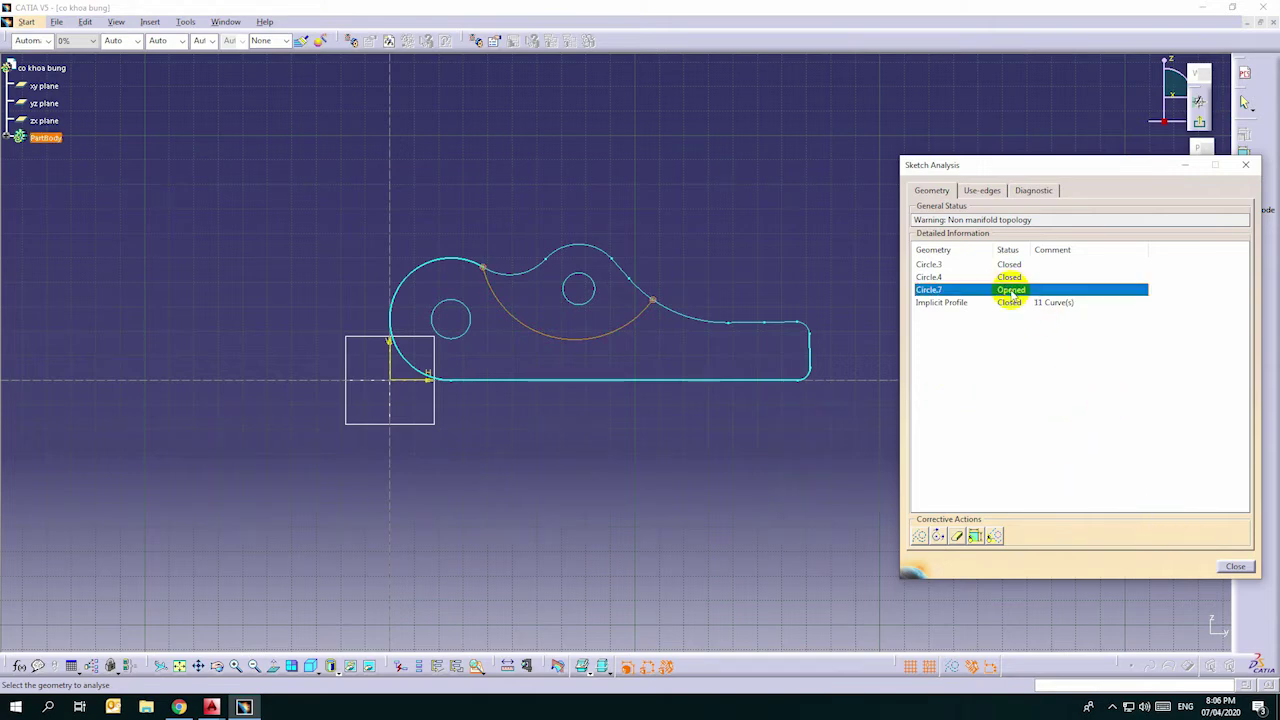
left_click(1243, 165)
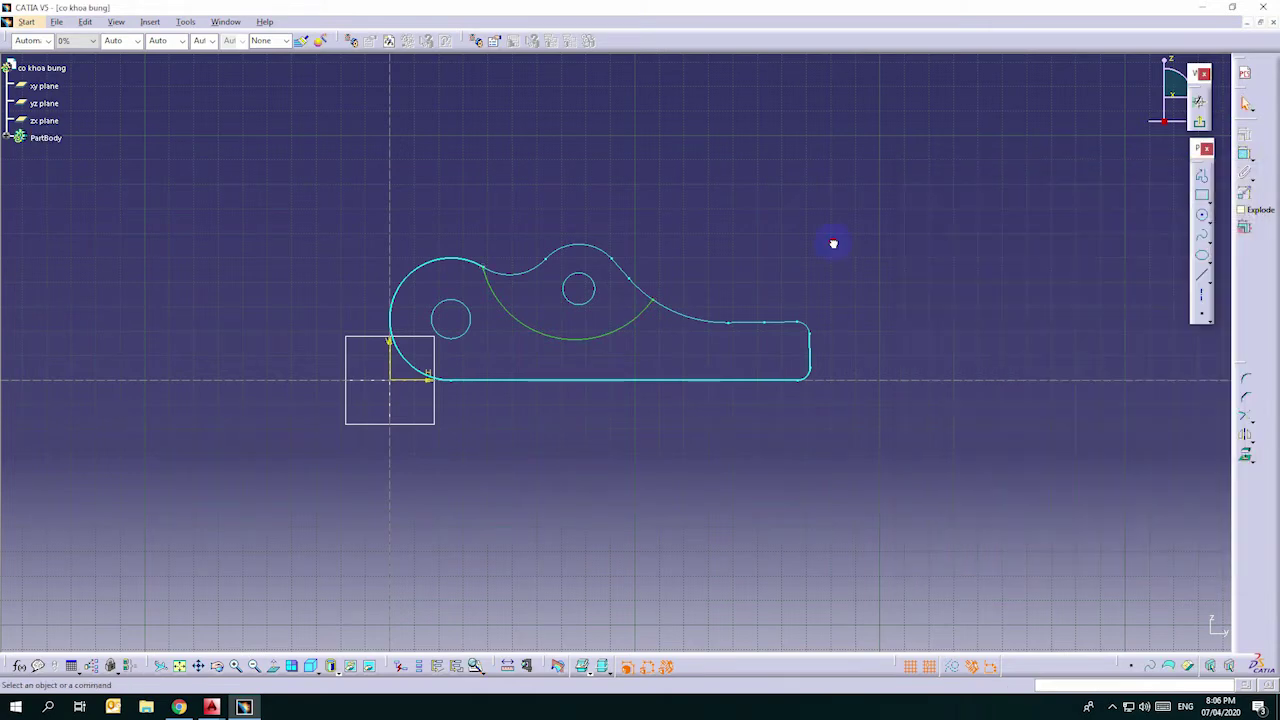
mouse_move(744, 283)
middle_mouse_down()
mouse_move(646, 209)
mouse_move(634, 180)
mouse_move(680, 284)
mouse_move(611, 154)
mouse_move(649, 357)
mouse_move(515, 157)
mouse_move(703, 237)
mouse_move(696, 268)
mouse_move(629, 306)
mouse_move(623, 431)
mouse_move(668, 309)
mouse_move(531, 331)
mouse_move(526, 260)
mouse_move(606, 351)
mouse_move(353, 163)
mouse_move(509, 234)
mouse_move(537, 340)
mouse_move(469, 197)
mouse_move(734, 400)
mouse_move(240, 203)
mouse_move(521, 291)
mouse_move(503, 169)
mouse_move(766, 280)
mouse_move(701, 272)
mouse_move(700, 409)
mouse_move(597, 429)
mouse_move(632, 400)
mouse_move(640, 410)
middle_mouse_up()
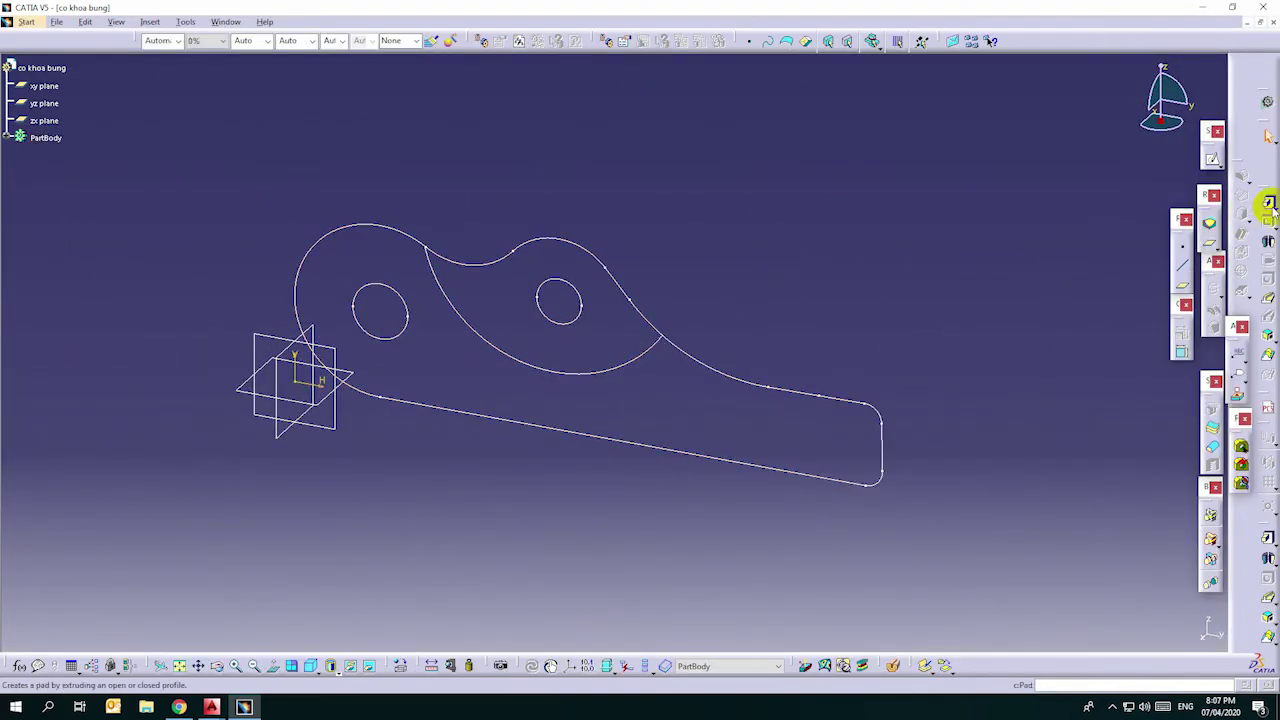
- Start a Pad from the lever sketch and limit its profile to the outer contour, using sub-elements instead of the whole geometry
left_click(1268, 203)
left_click(655, 343)
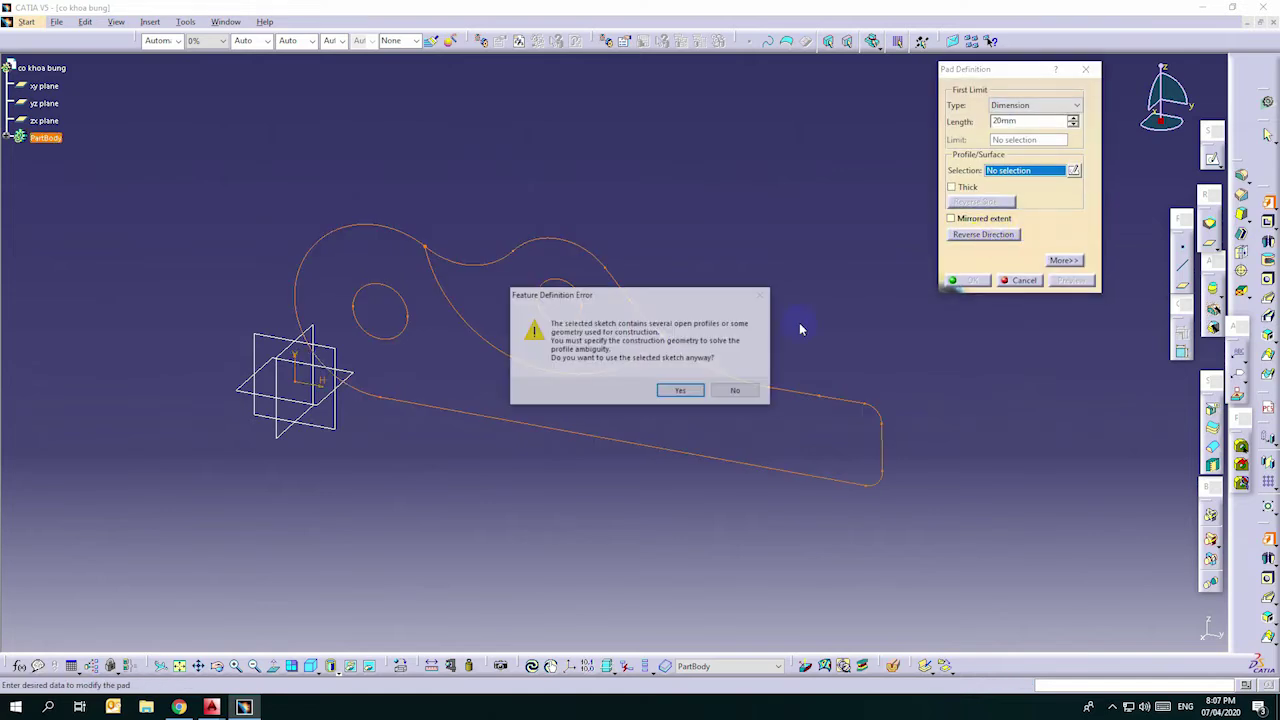
left_click(686, 391)
right_click(1014, 172)
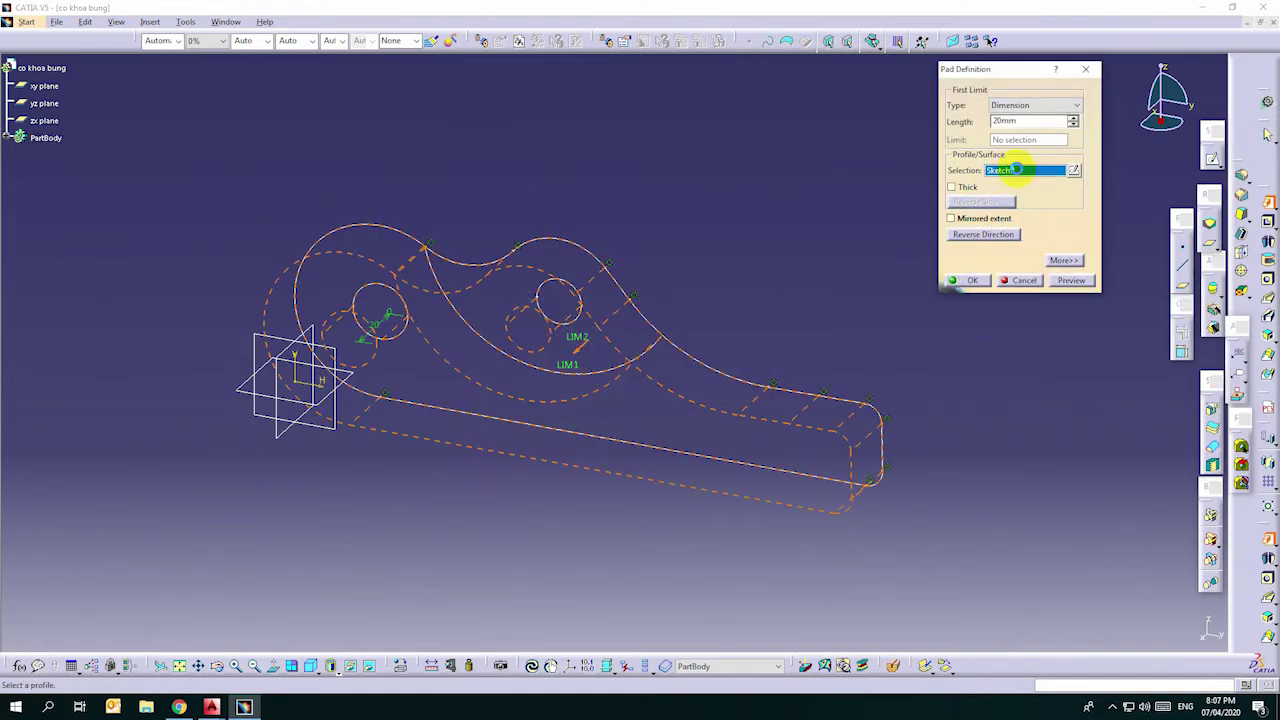
left_click(1043, 306)
left_click(819, 233)
left_click(810, 279)
left_click(822, 322)
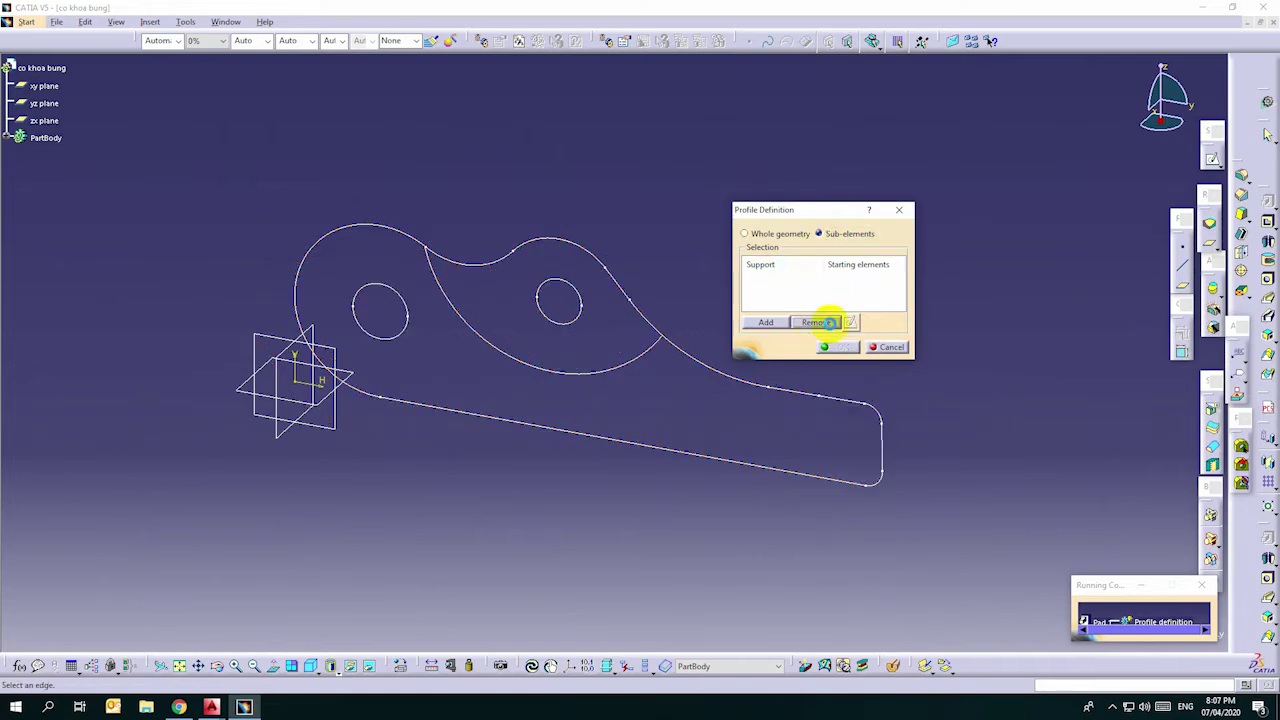
left_click(711, 373)
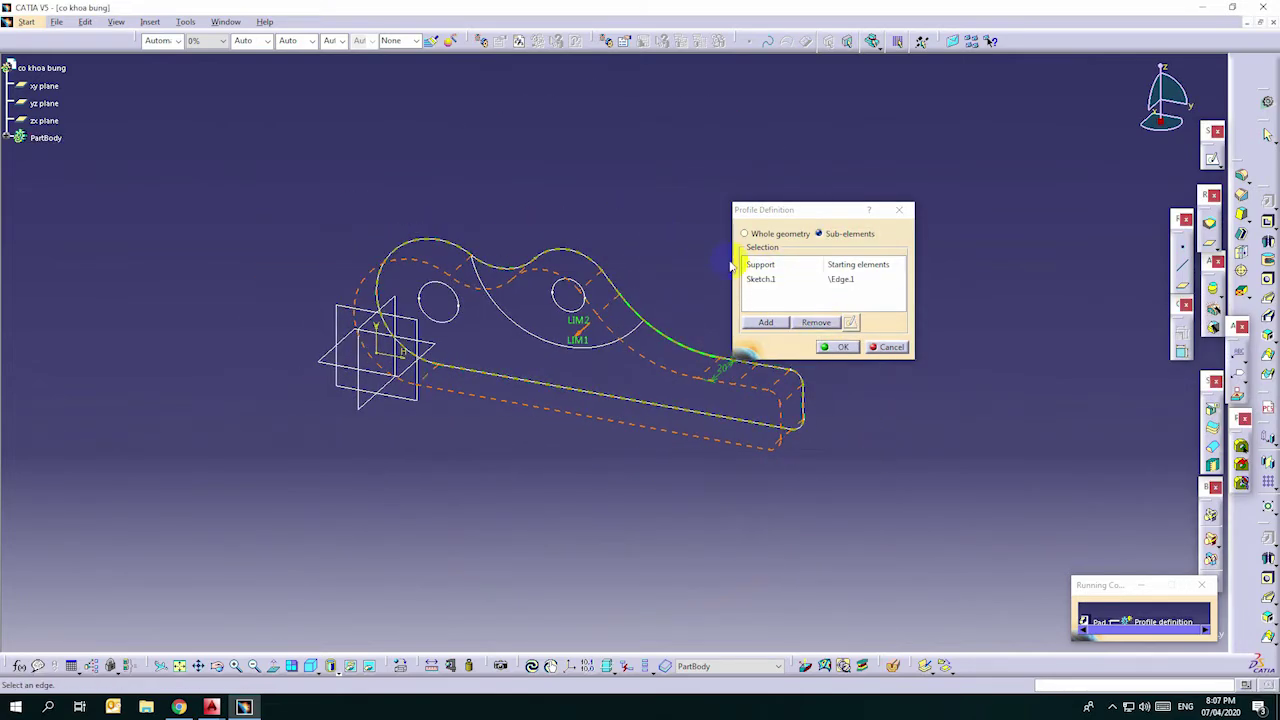
middle_click_drag(706, 277, 640, 325)
left_click(838, 347)
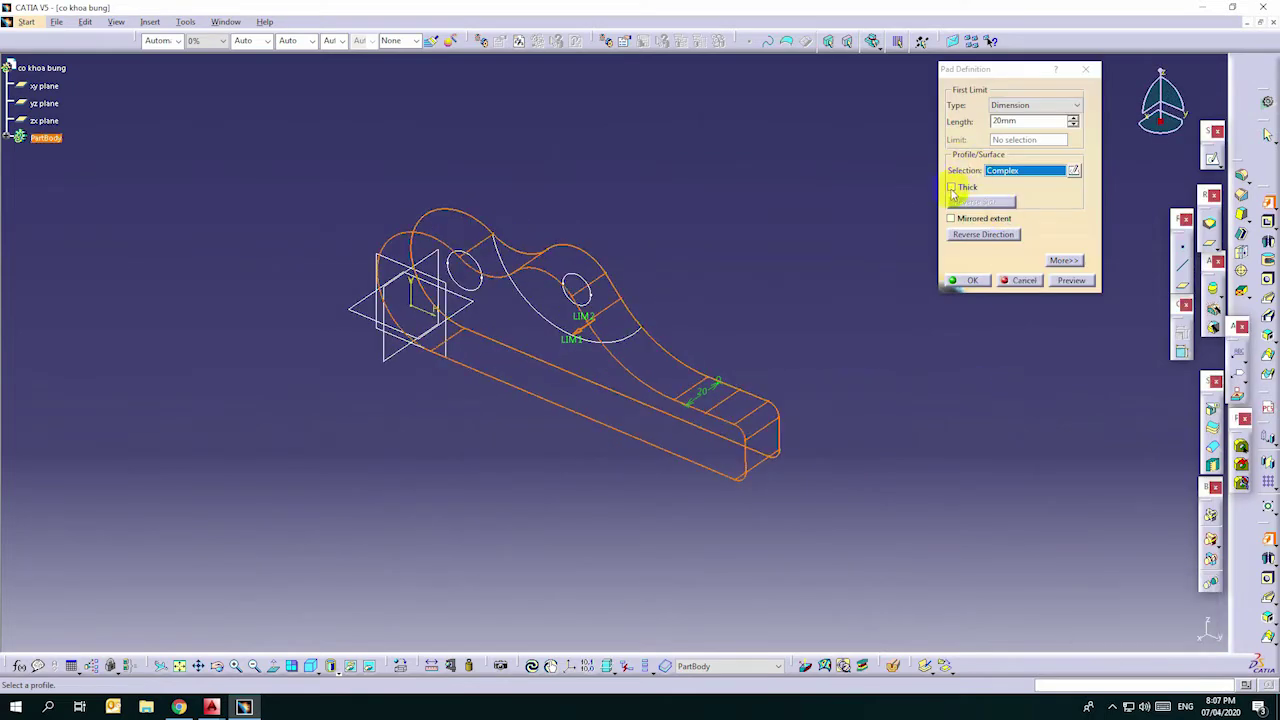
- Extrude the lever outline with mirrored extent and a length of 35/2 mm
left_click(950, 219)
double_click(1037, 121)
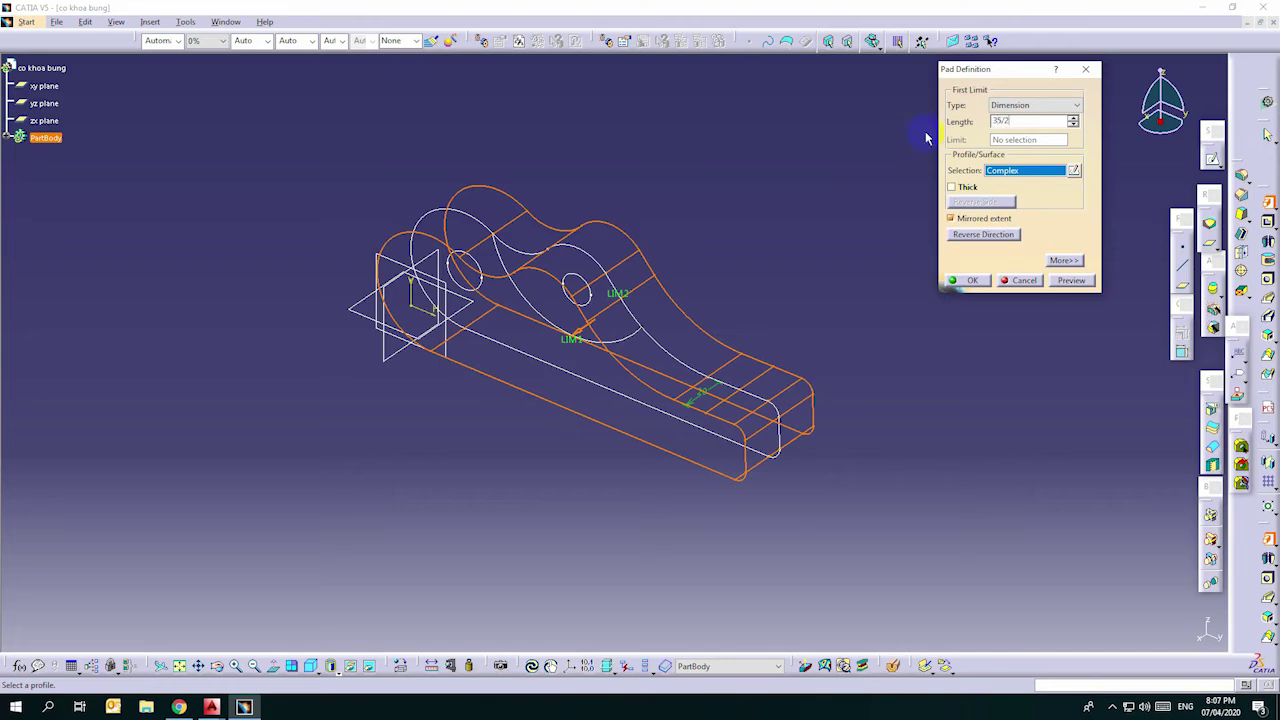
left_click(1085, 287)
mouse_move(680, 320)
middle_mouse_down()
mouse_move(600, 343)
mouse_move(491, 300)
mouse_move(690, 318)
middle_mouse_up()
left_click(986, 282)
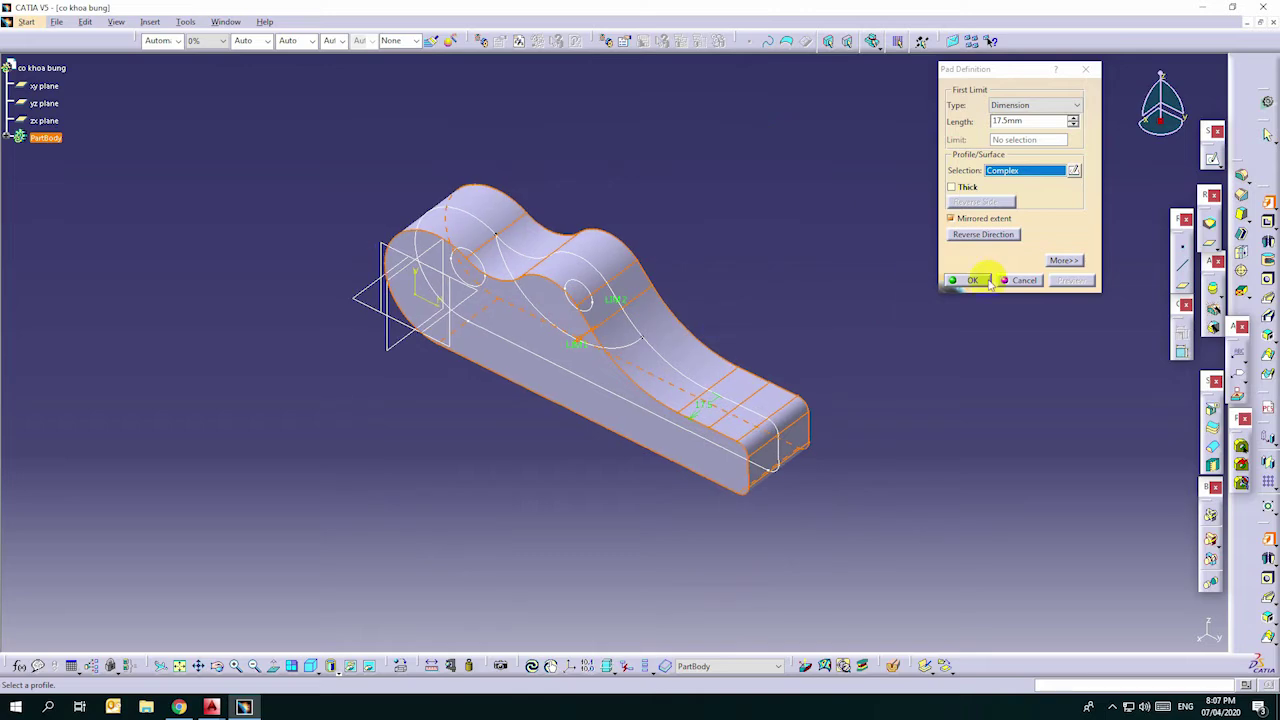
mouse_move(751, 223)
middle_mouse_down()
mouse_move(871, 286)
mouse_move(885, 280)
middle_mouse_up()
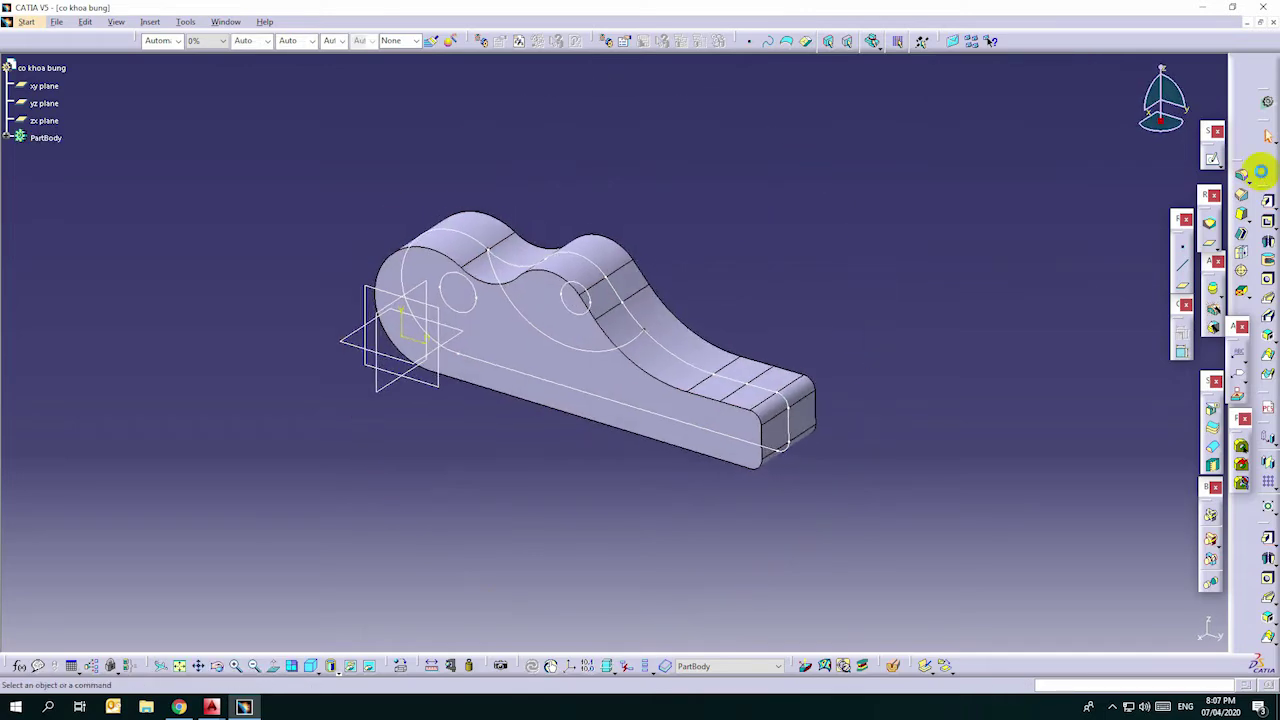
- Start a Pocket from the same sketch and limit its profile to the inner arc between the two humps, using sub-elements
left_click(1241, 196)
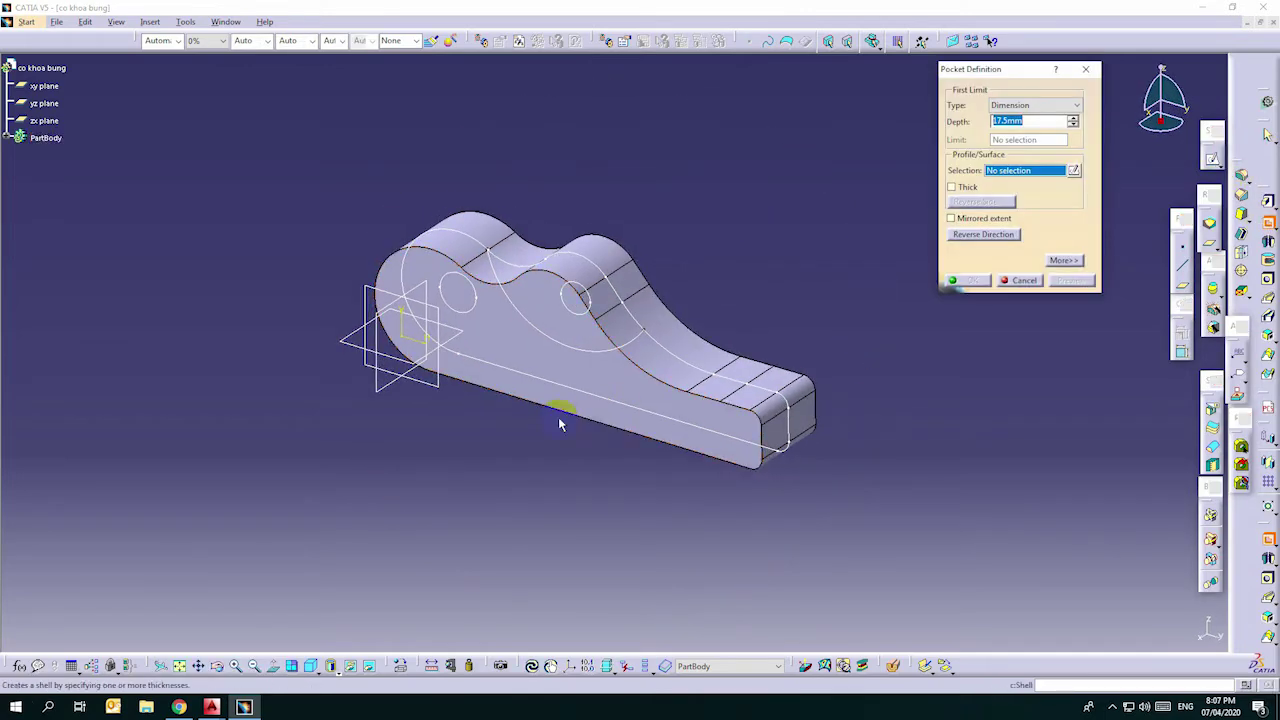
left_click(370, 291)
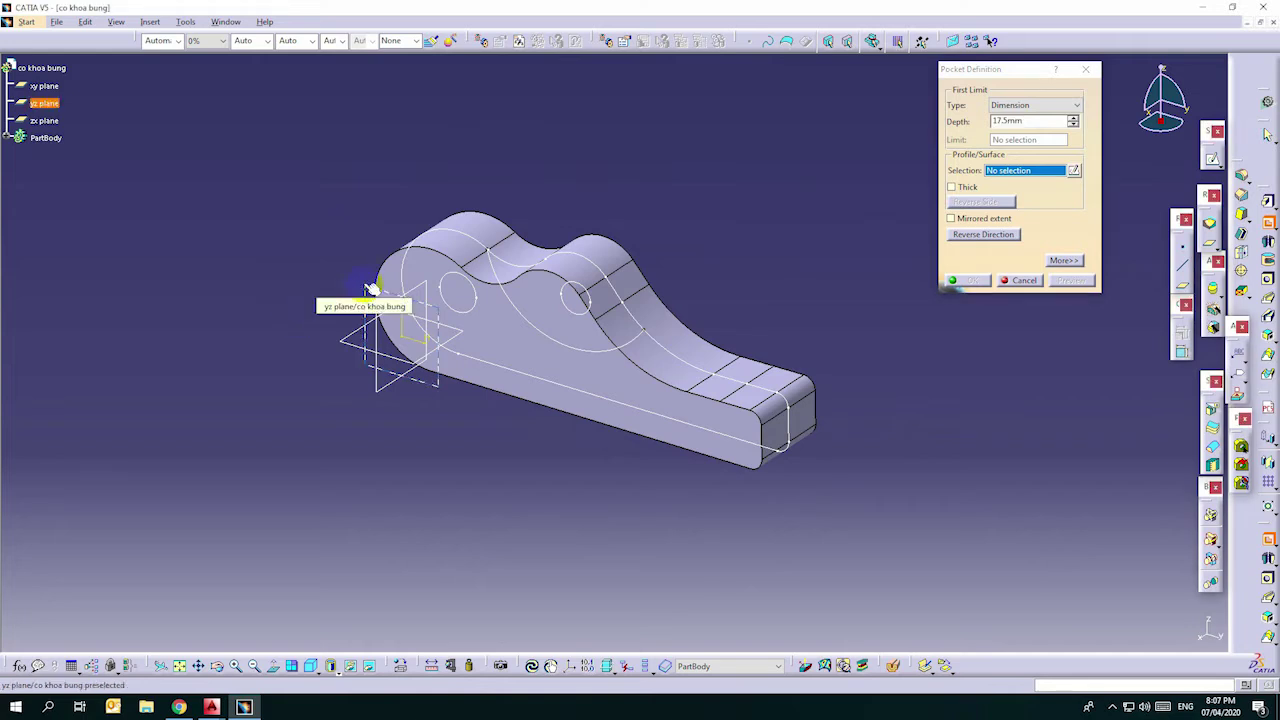
left_click(548, 380)
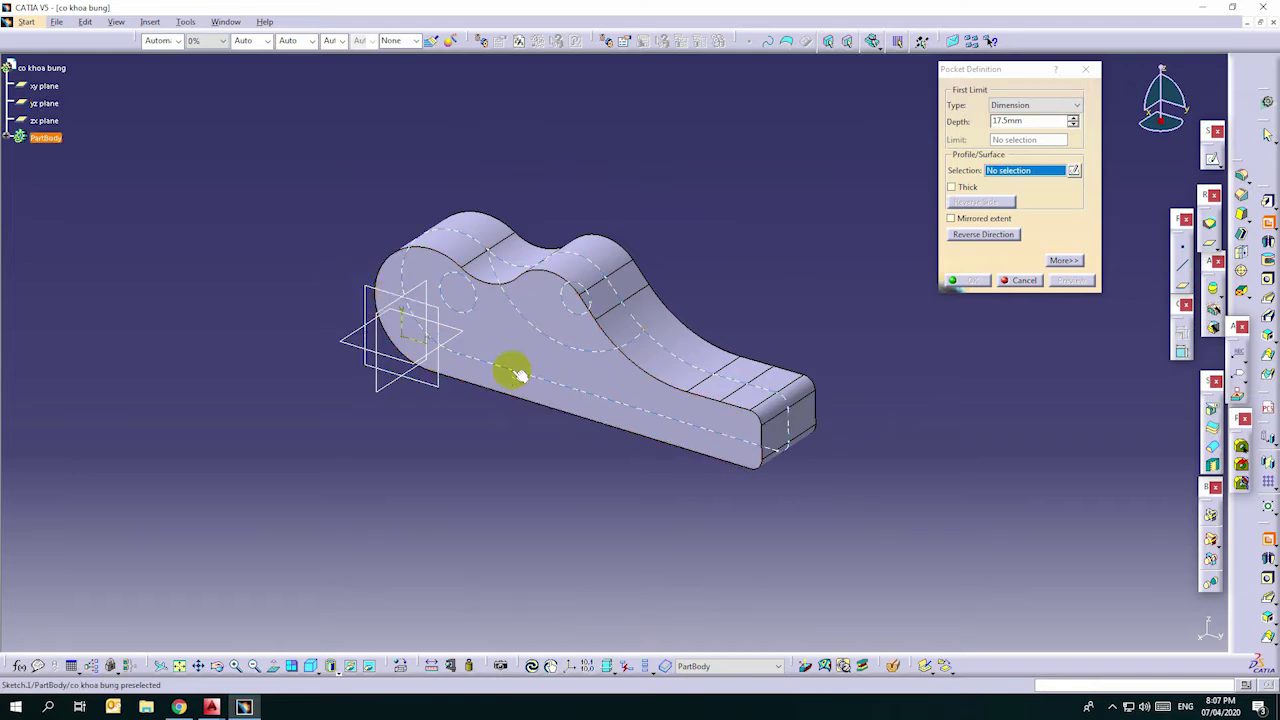
left_click(665, 389)
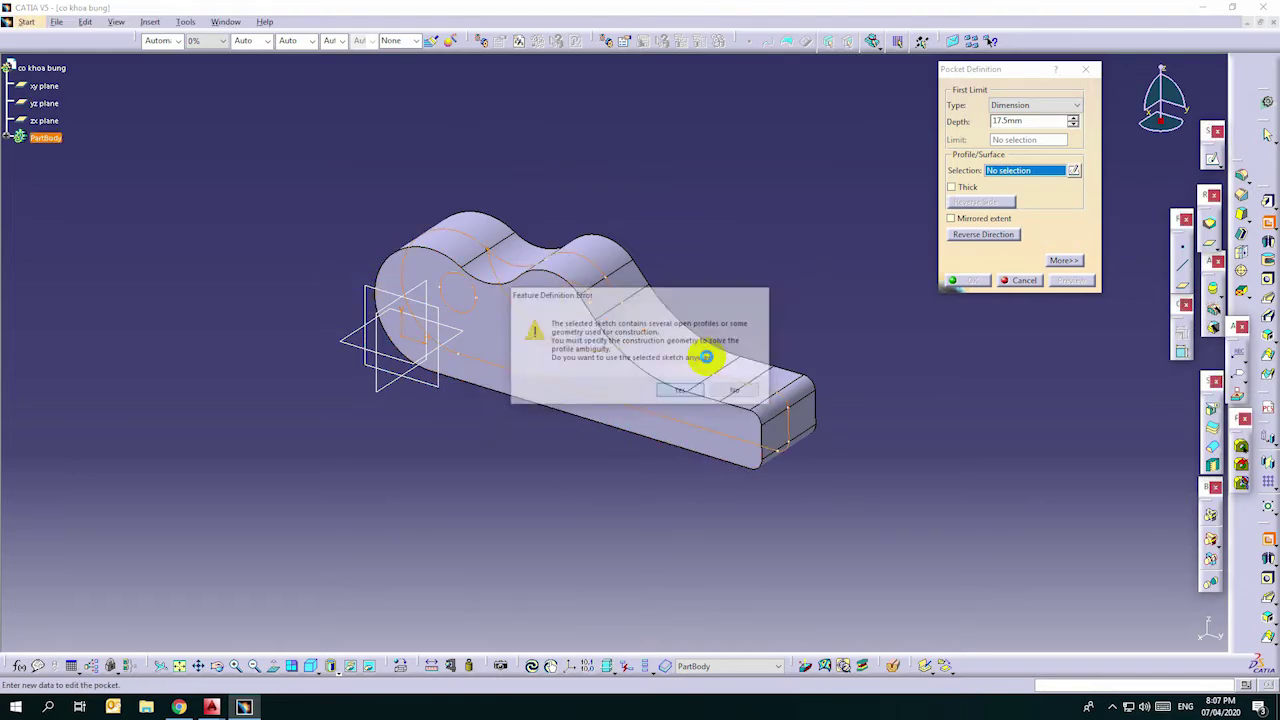
right_click(1024, 171)
left_click(1085, 268)
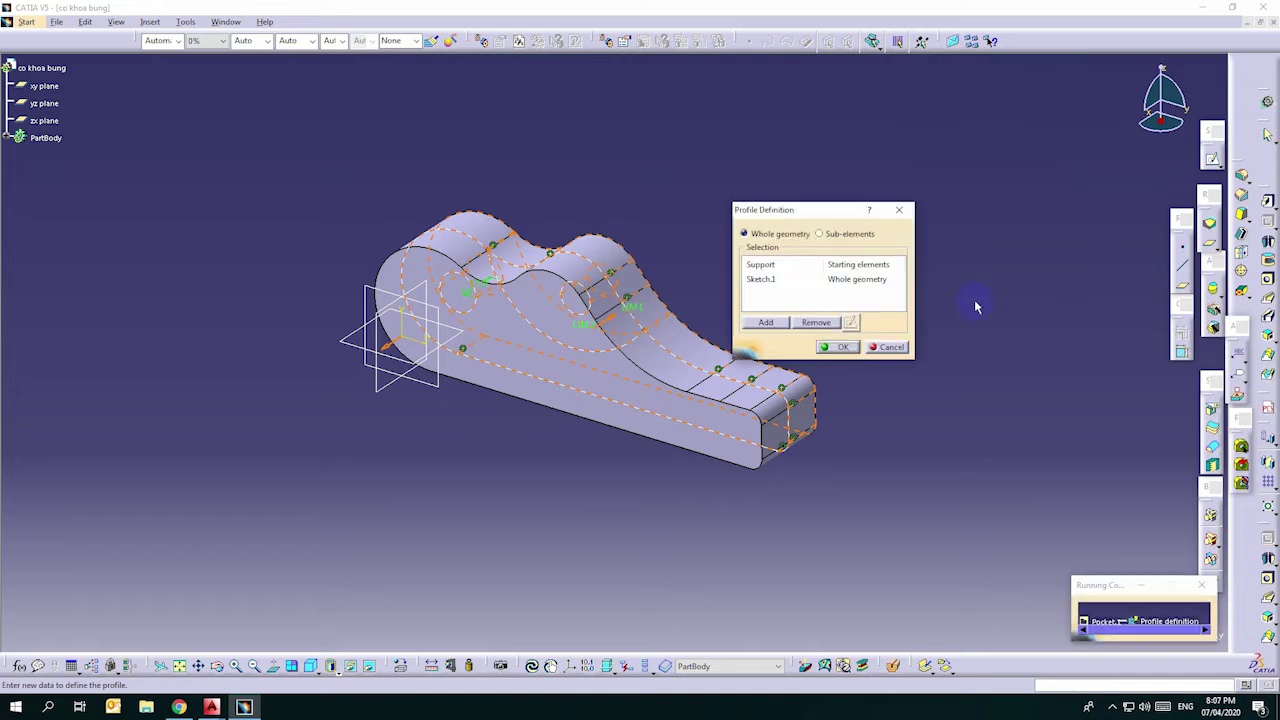
left_click(820, 234)
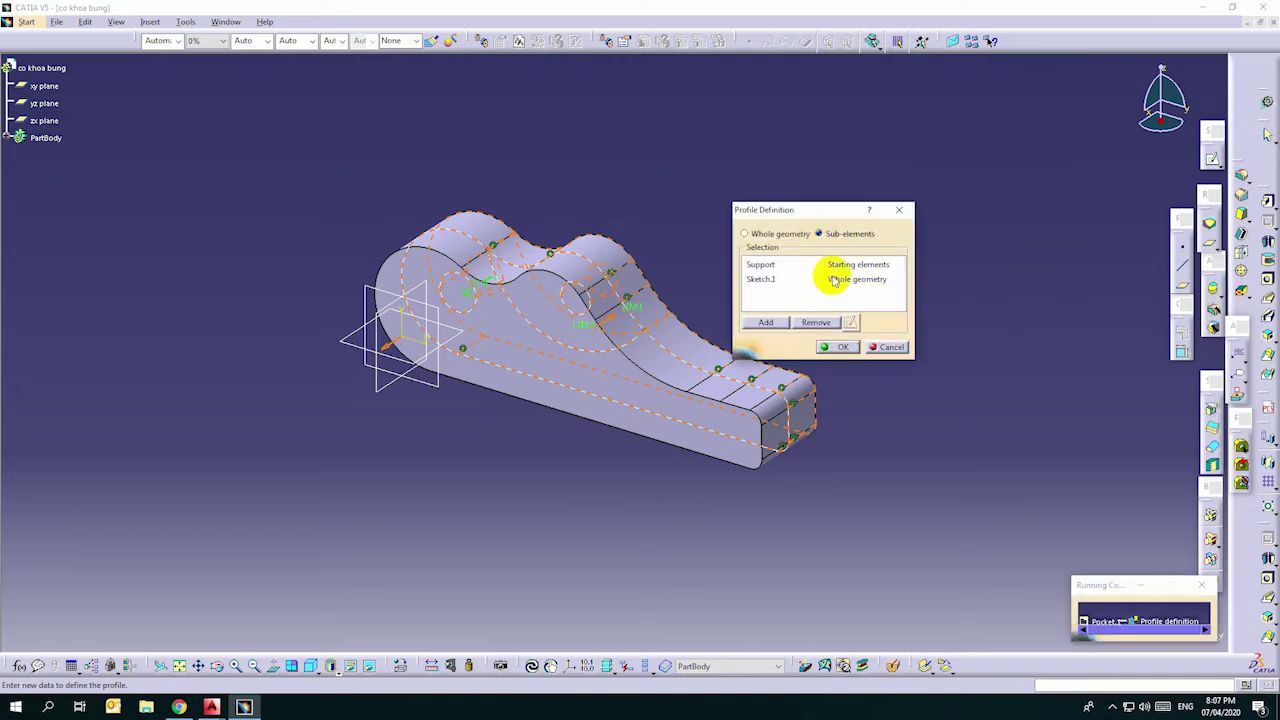
left_click(843, 280)
left_click(822, 322)
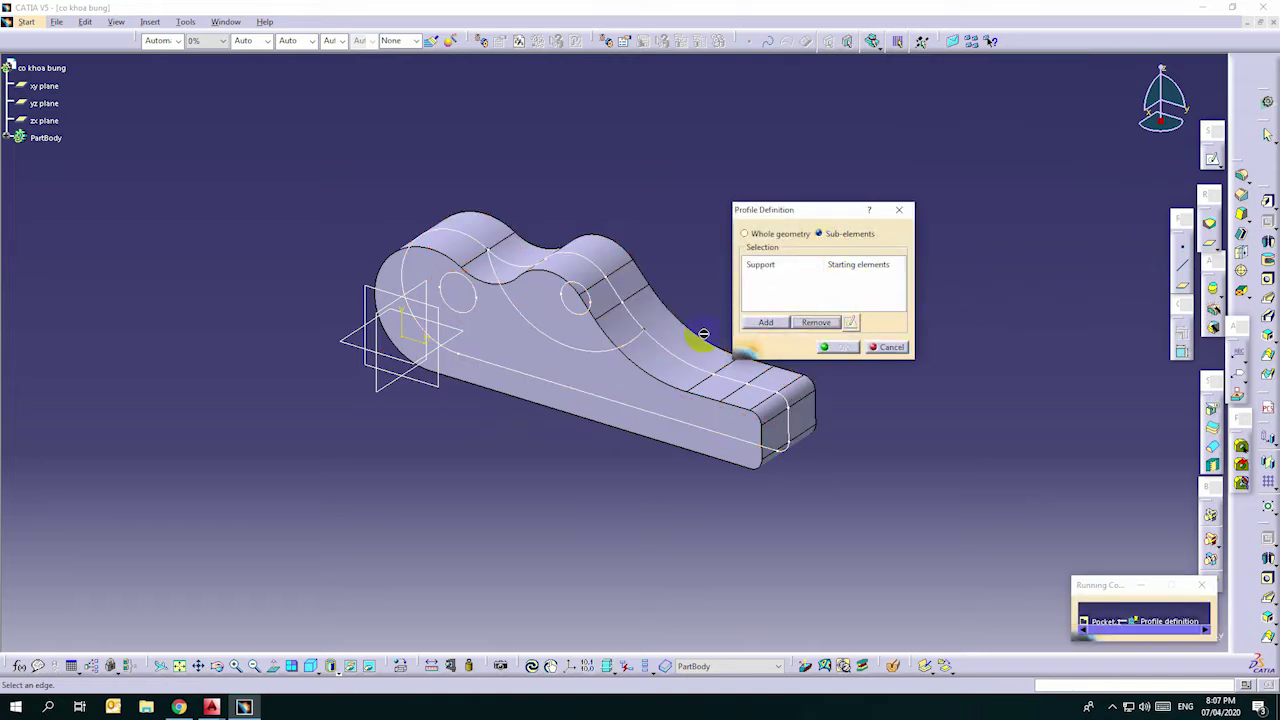
left_click(522, 313)
middle_click_drag(621, 391, 560, 370)
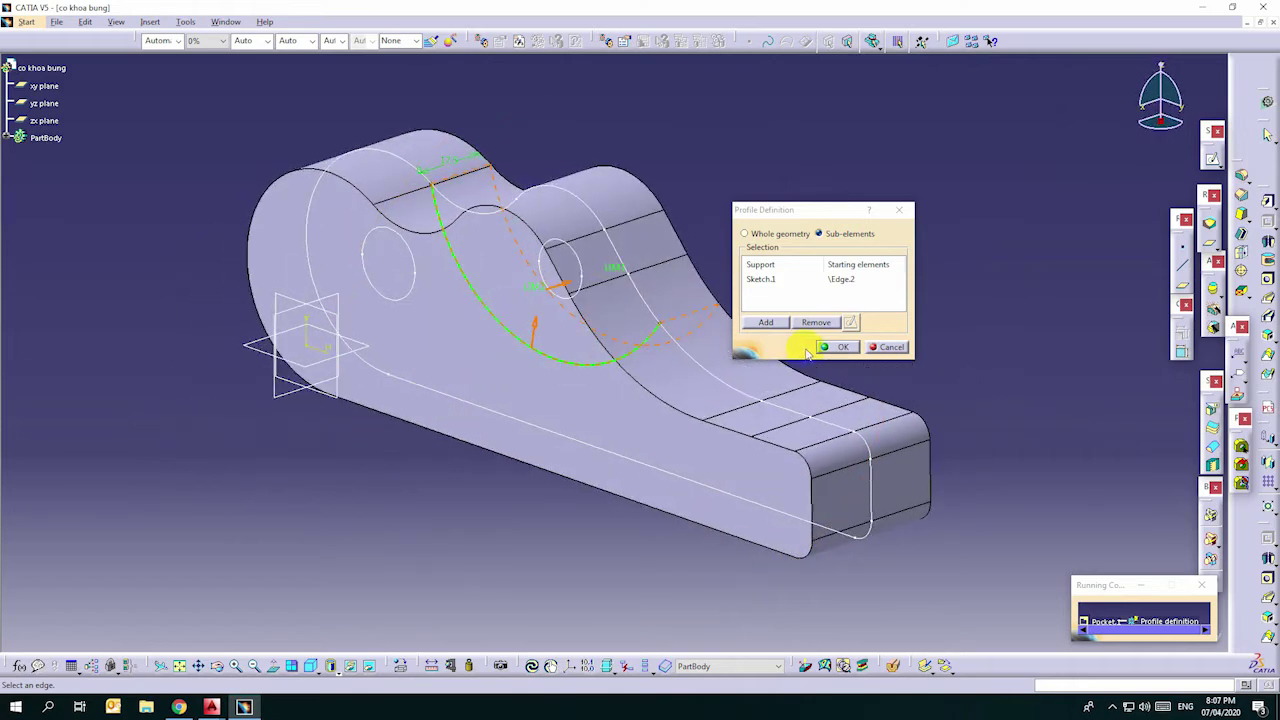
left_click(836, 347)
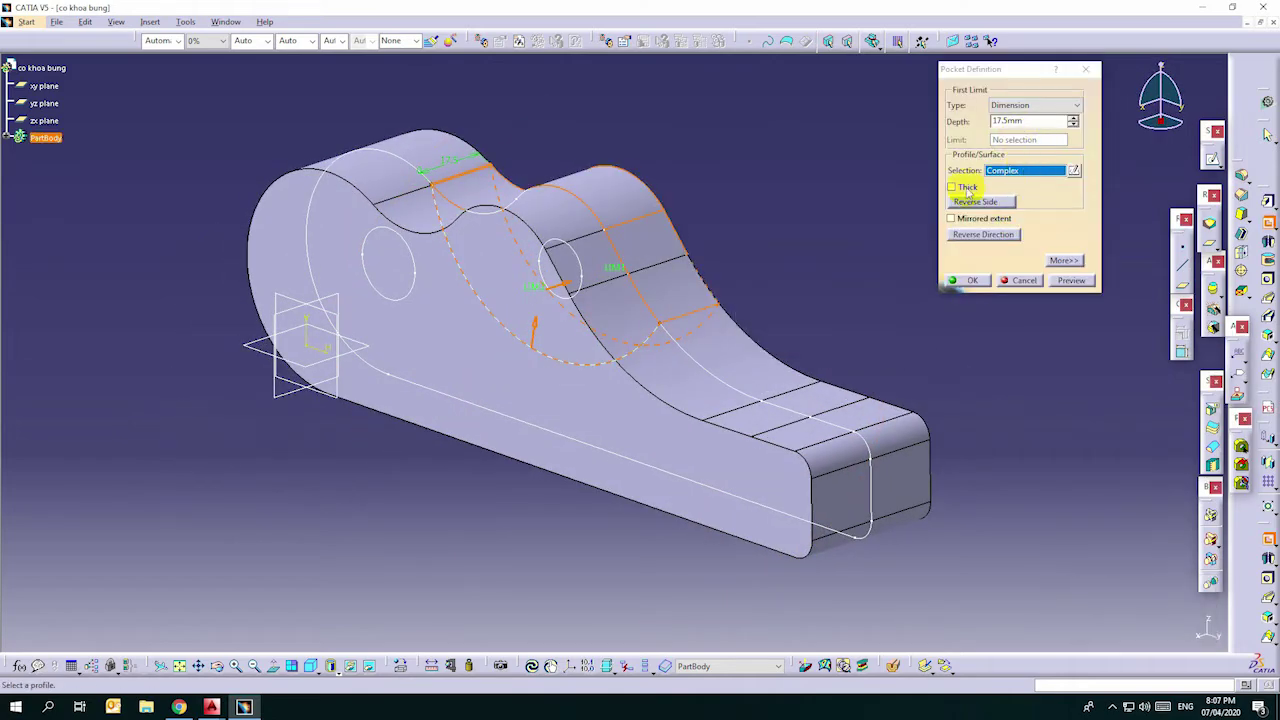
- Give the arc pocket a mirrored extent, enter its depth and cut the central slot
left_click(950, 219)
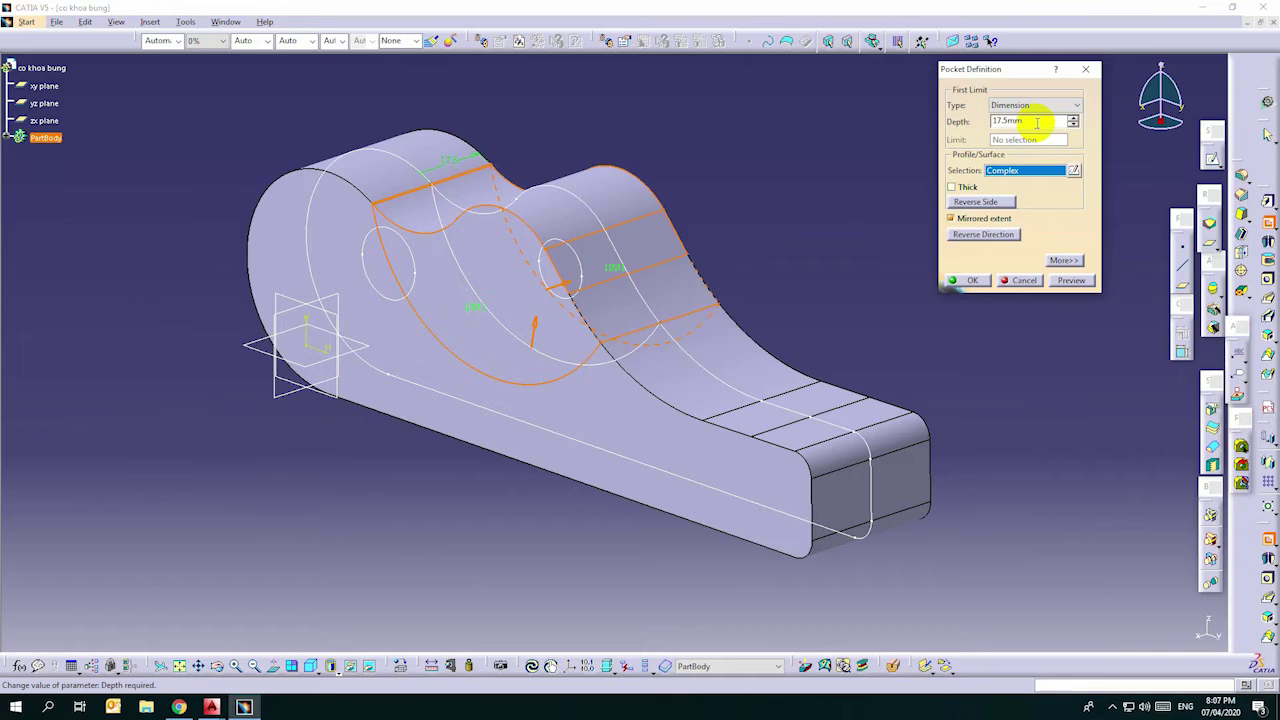
left_click_drag(1032, 120, 952, 140)
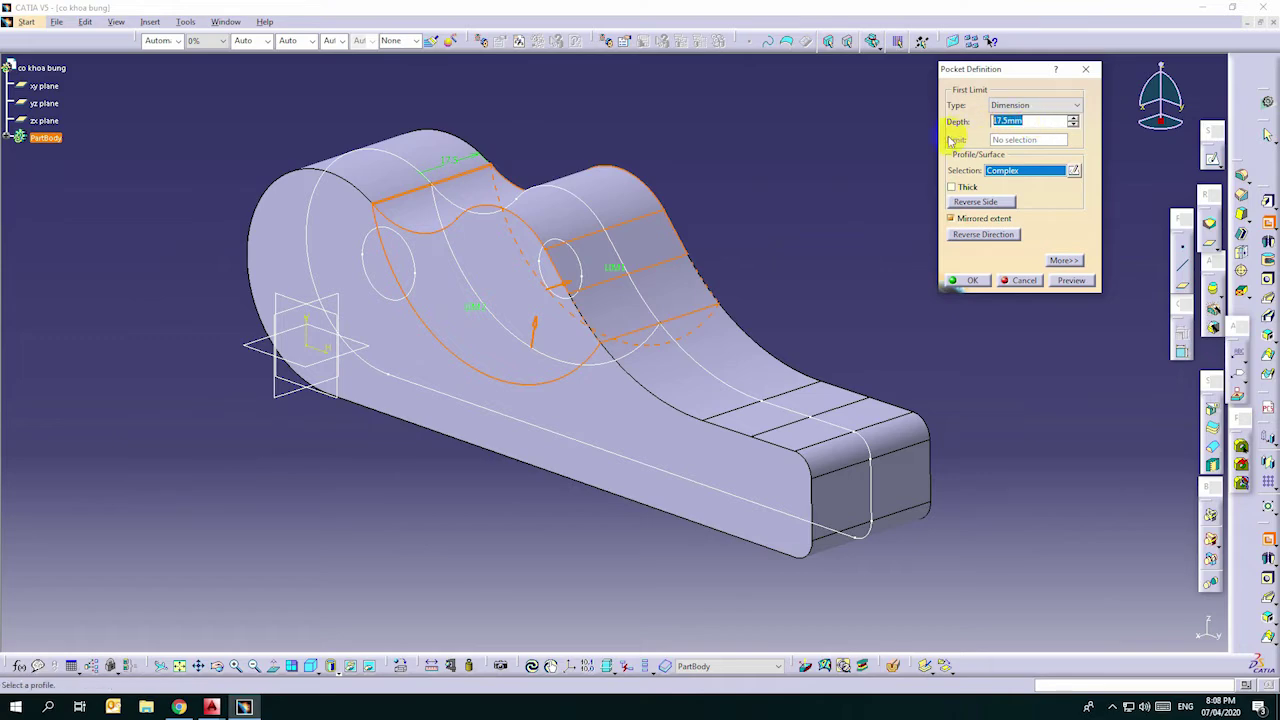
left_click(971, 281)
- Hide the part's xy, yz and zx reference planes
middle_click_drag(829, 209, 508, 196)
left_click(449, 331)
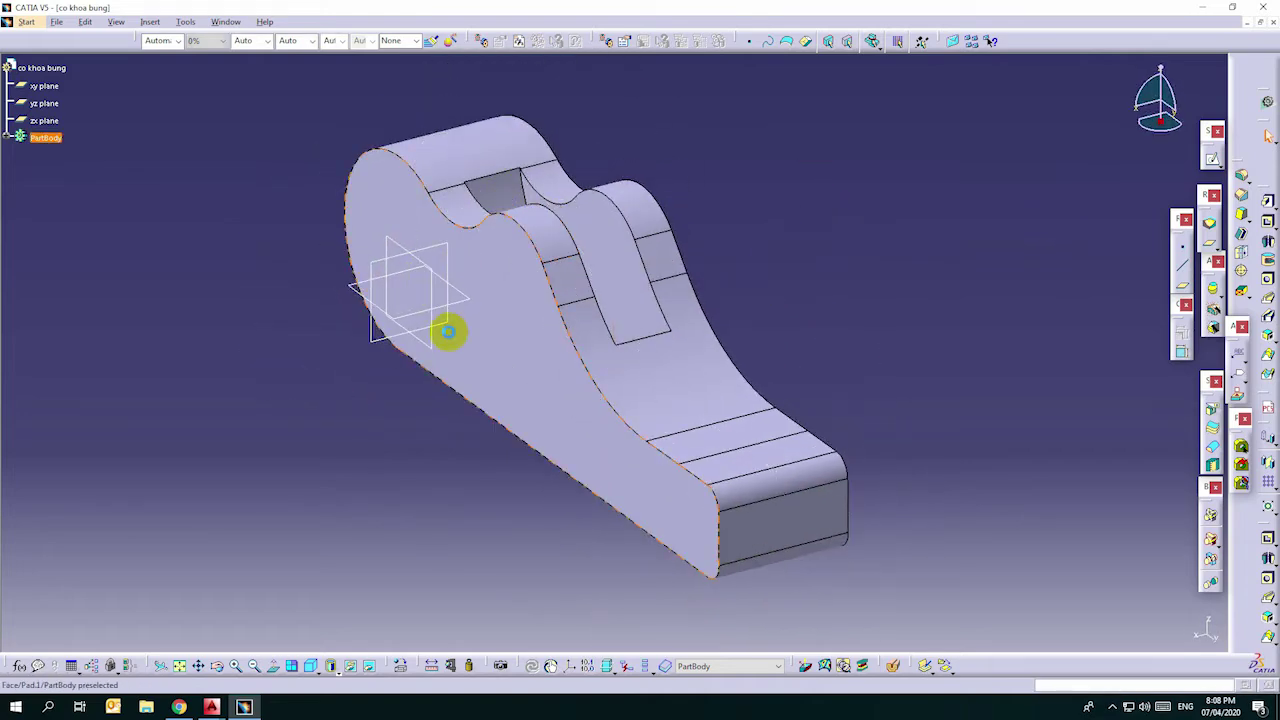
mouse_move(526, 474)
middle_mouse_down()
mouse_move(408, 455)
mouse_move(577, 509)
mouse_move(574, 486)
middle_mouse_up()
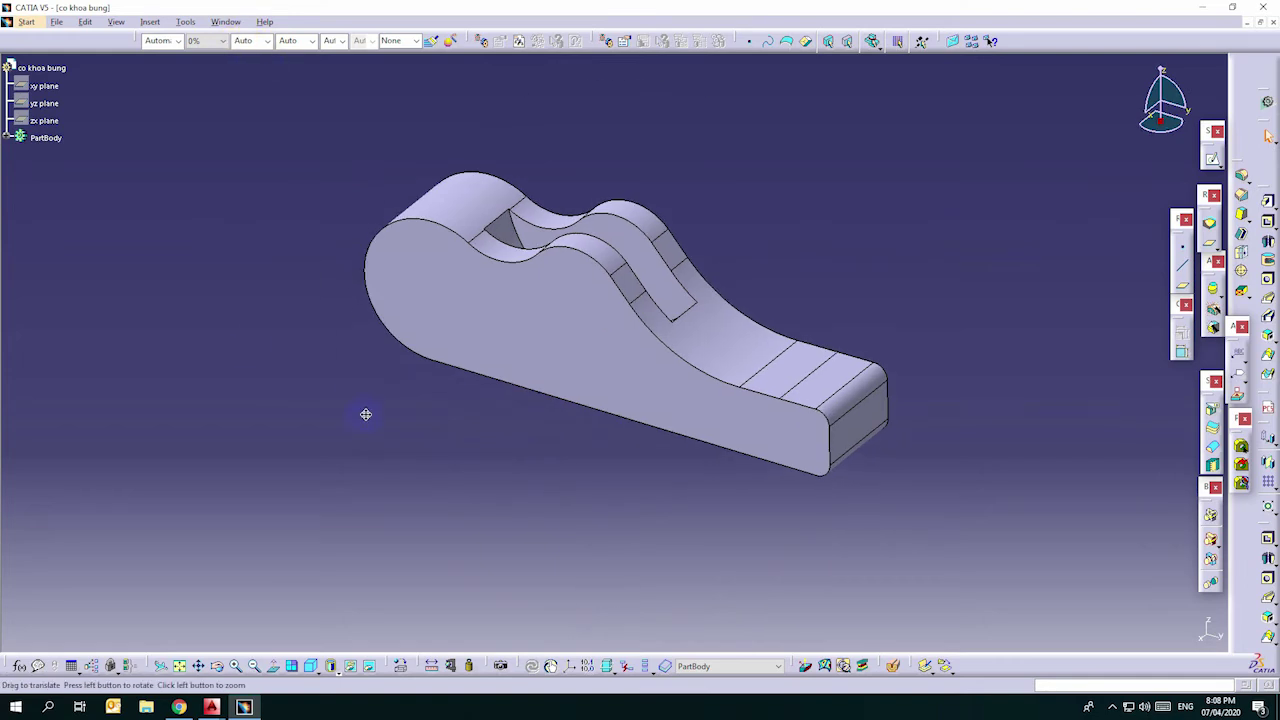
- Create a new Drawing document for the lever
key("ctrl+n")
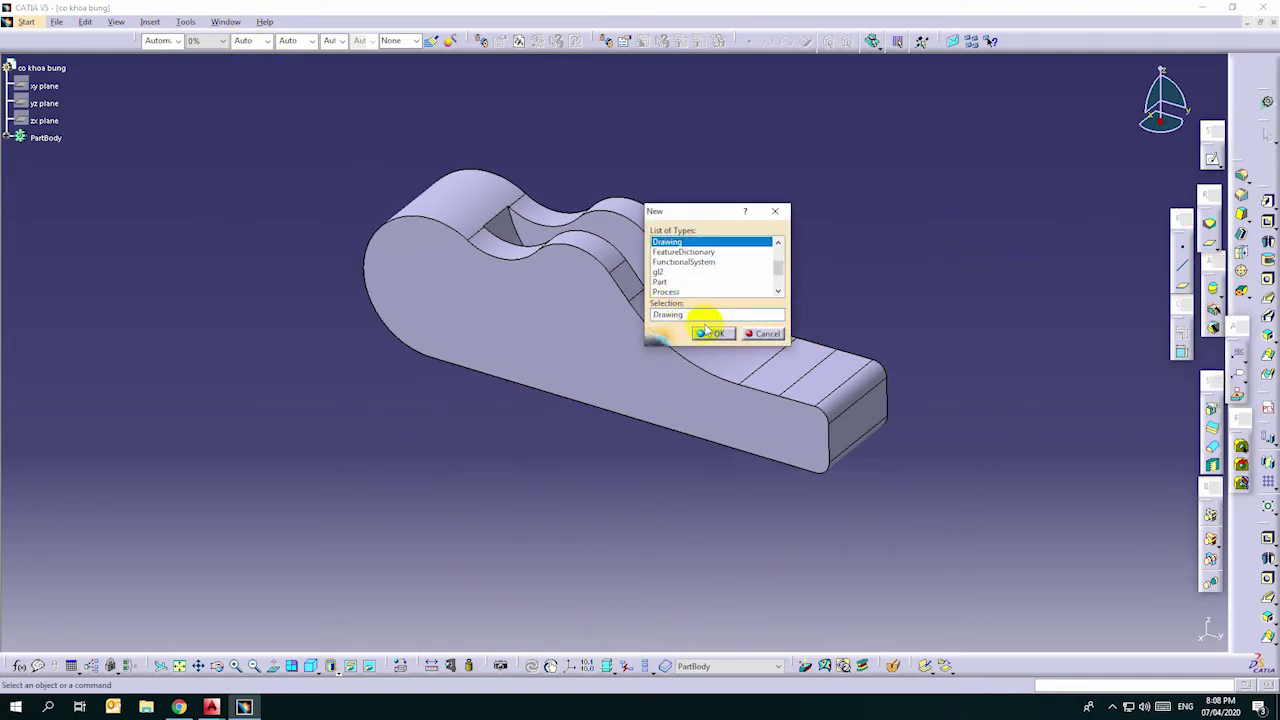
left_click(738, 333)
left_click(1143, 632)
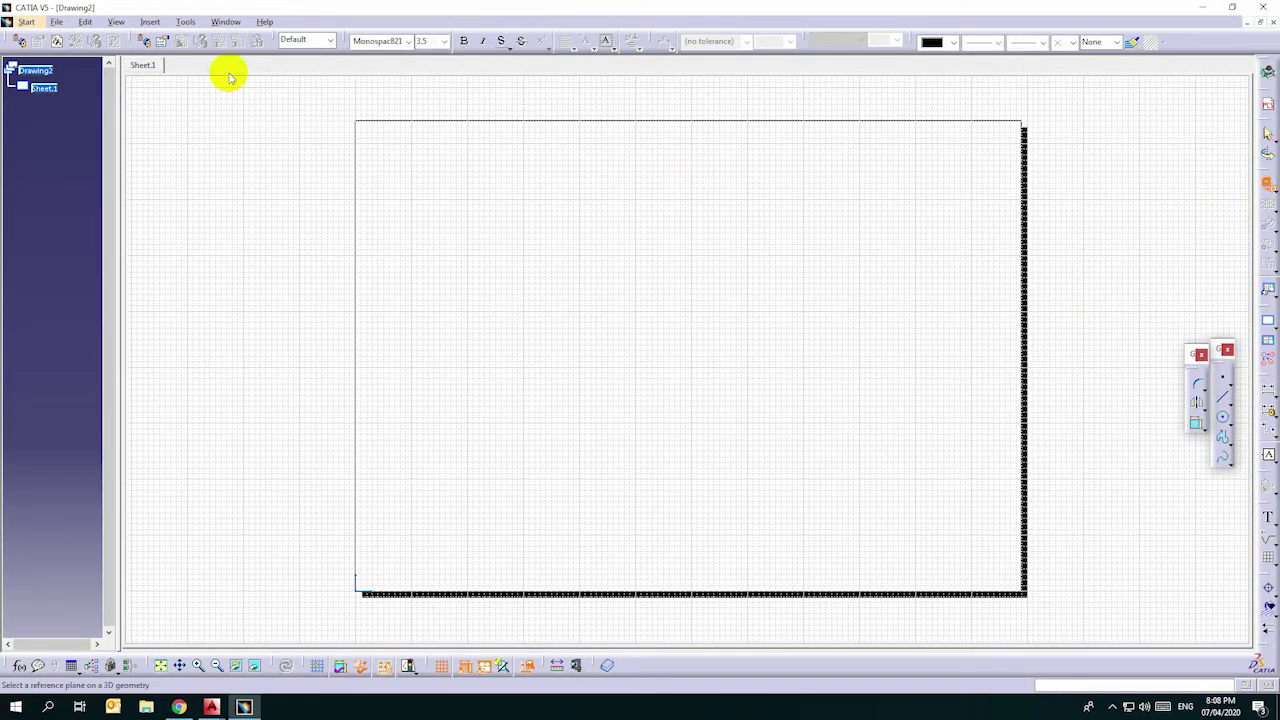
- Generate a front view of the part on the new sheet, using the lever's flat side face as the reference plane
left_click(226, 21)
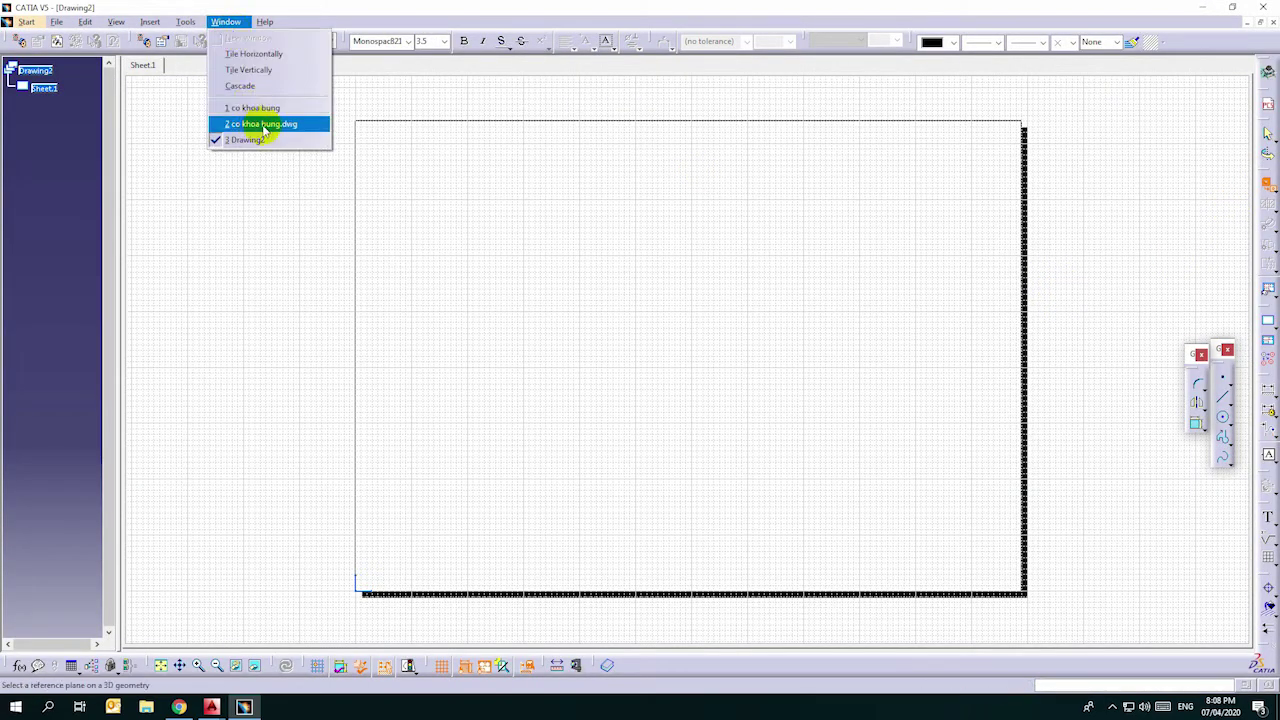
left_click(262, 124)
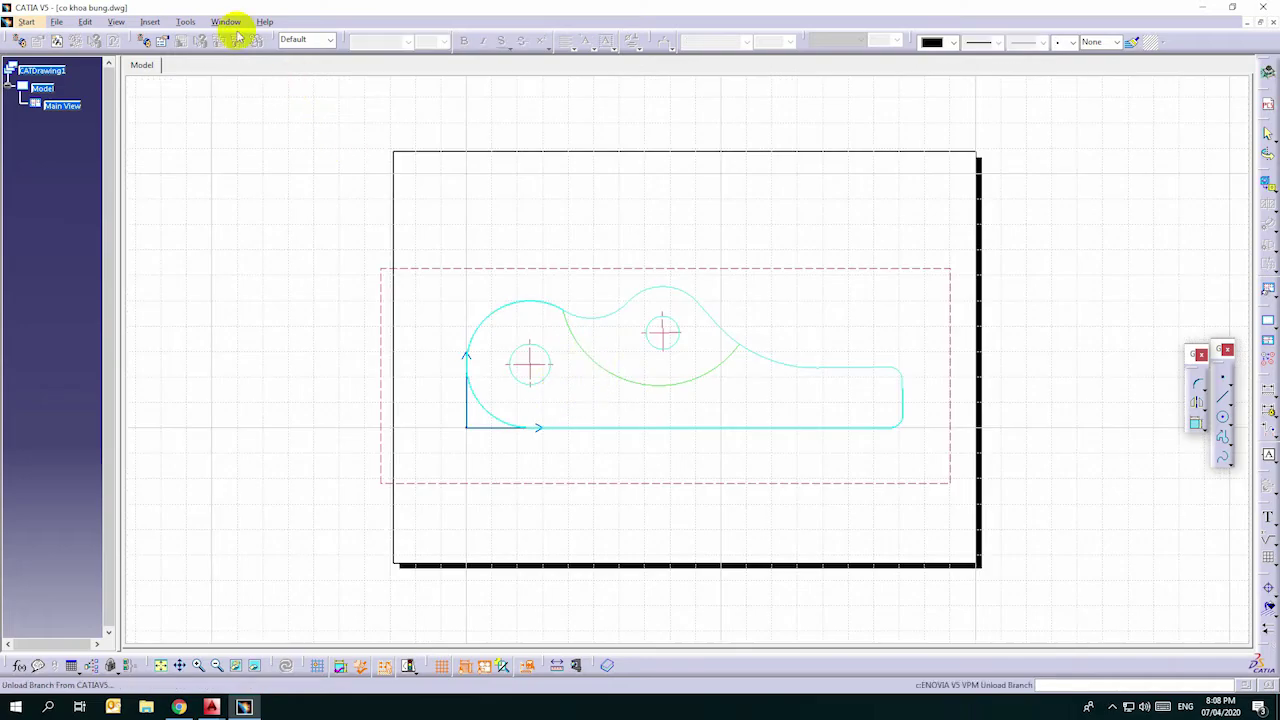
left_click(226, 21)
left_click(240, 107)
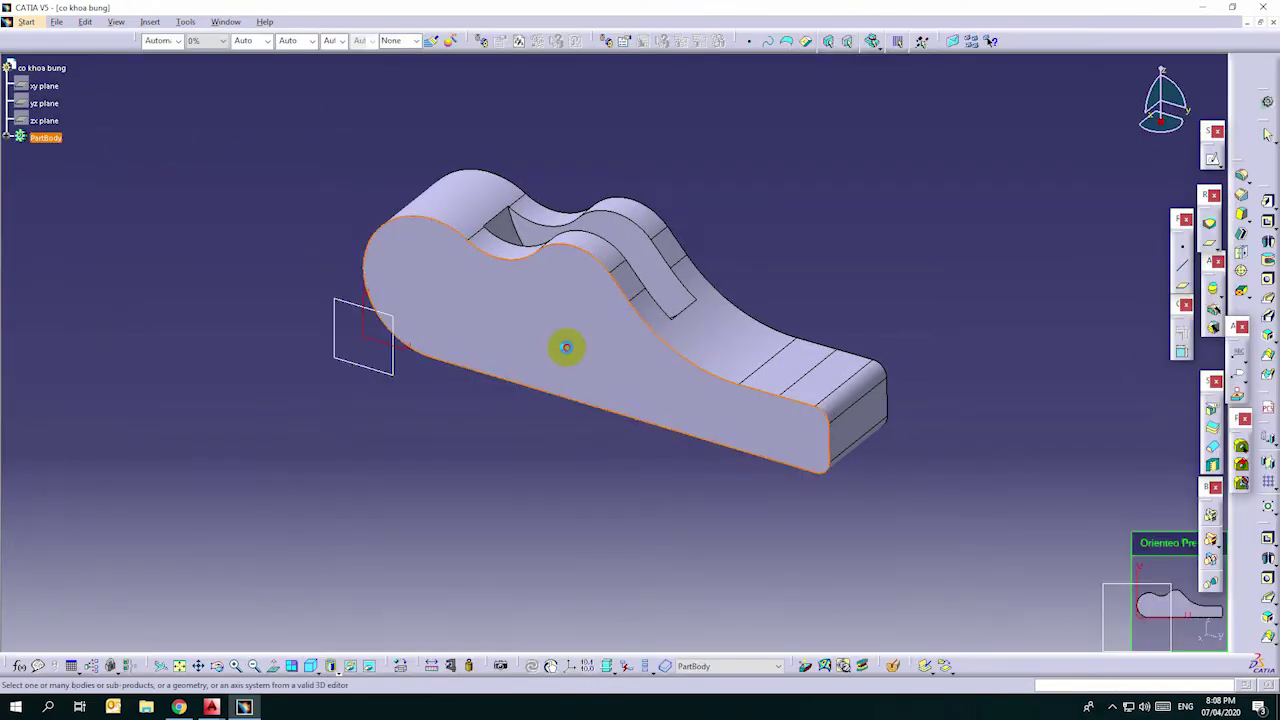
left_click(446, 285)
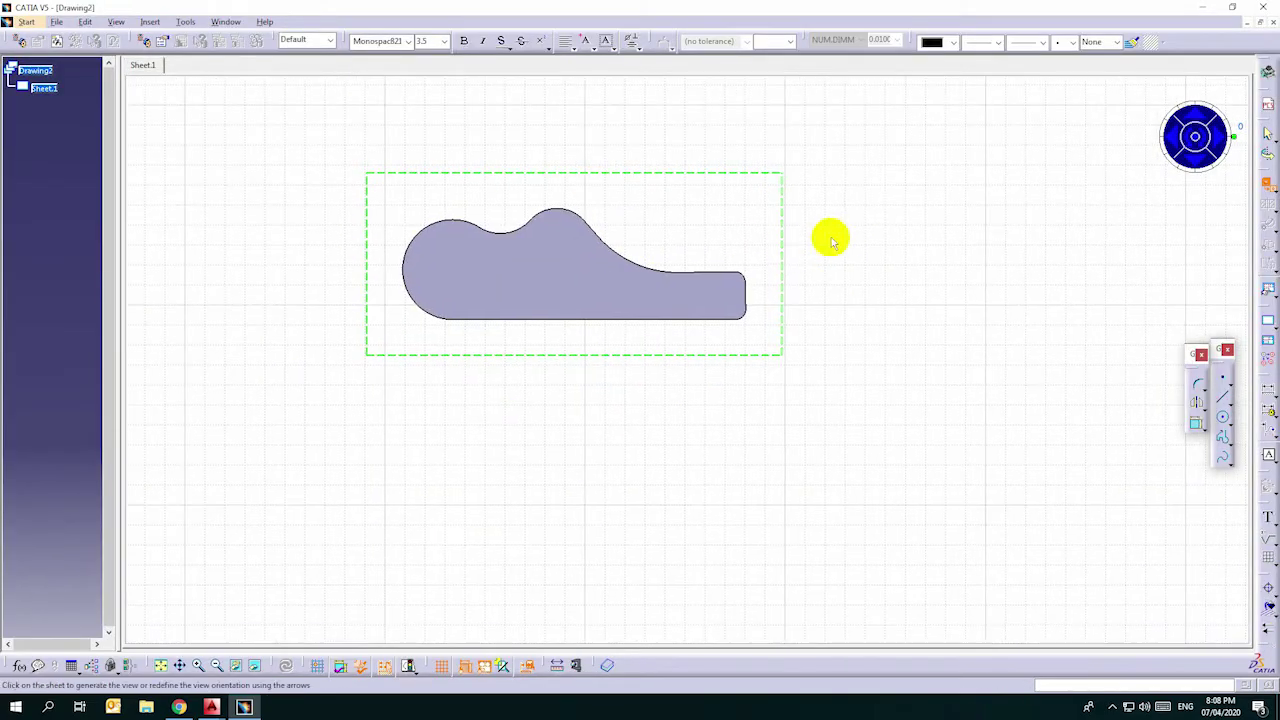
left_click(1000, 215)
- Project a top view below the front view and a left view beside it
left_click(1266, 188)
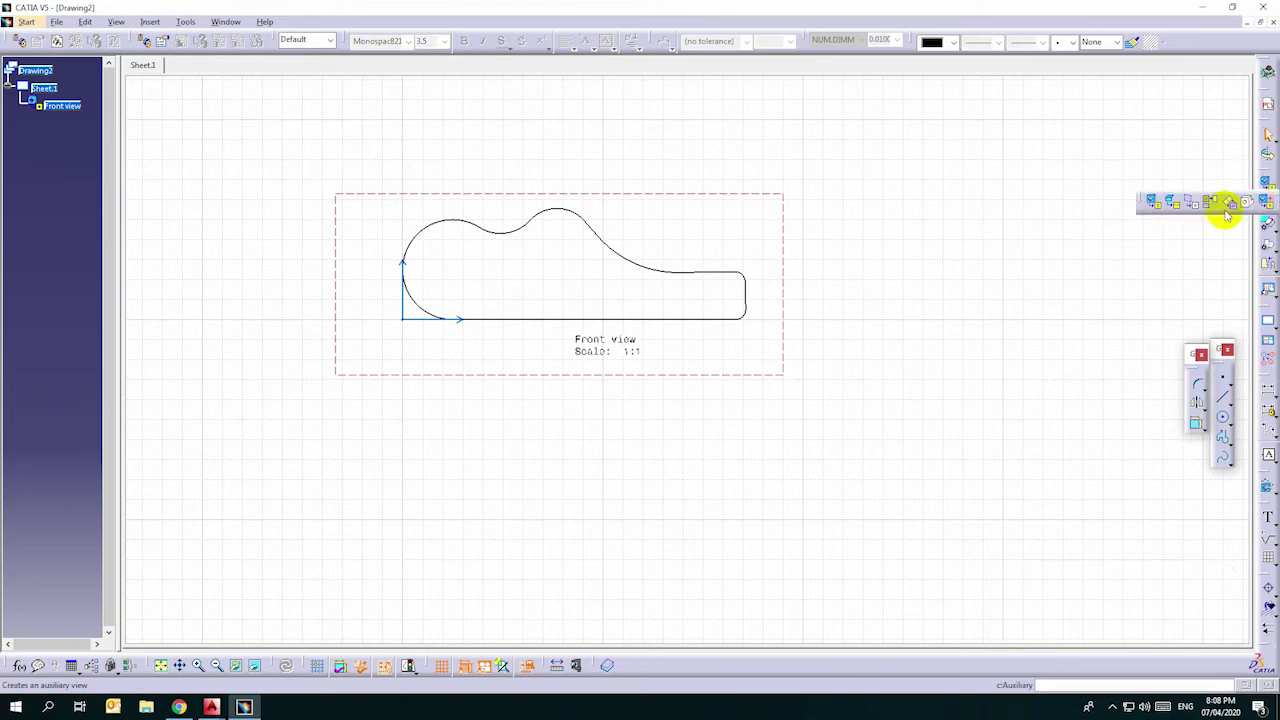
double_click(1213, 205)
left_click(586, 480)
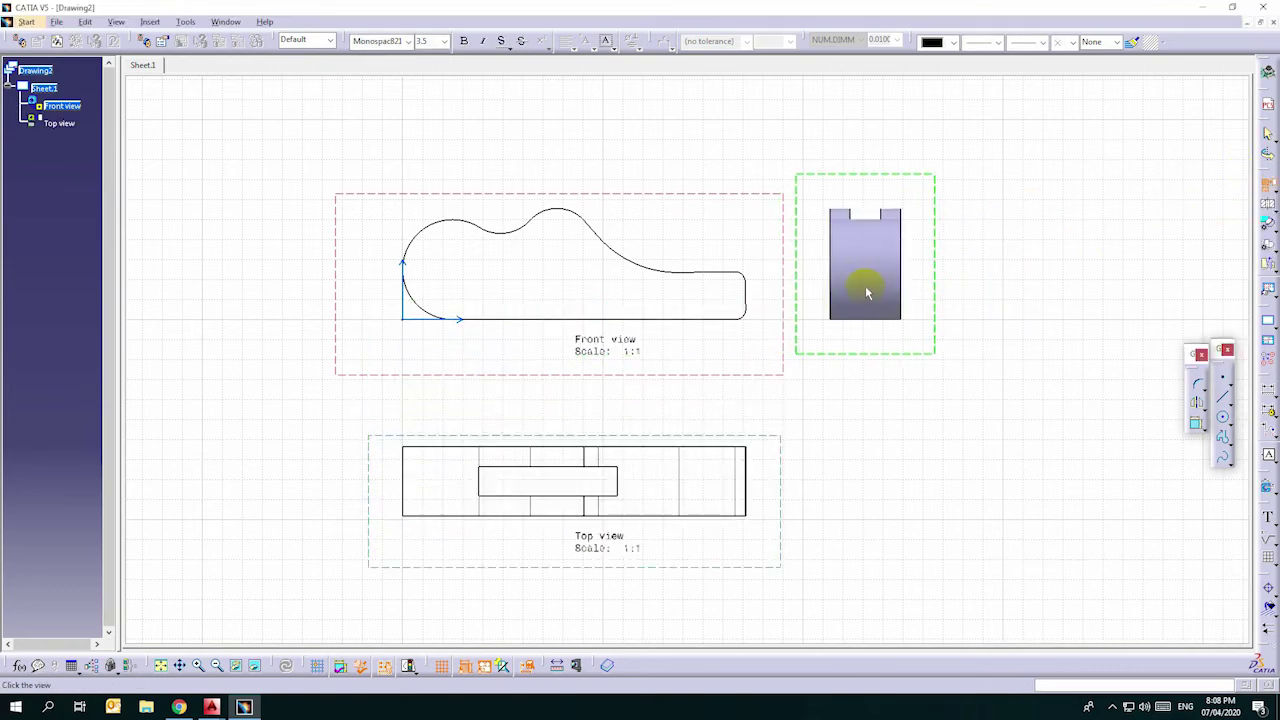
left_click(905, 313)
- Turn on hidden lines and center lines and turn off fillet edges in the front view's properties
left_click(684, 192)
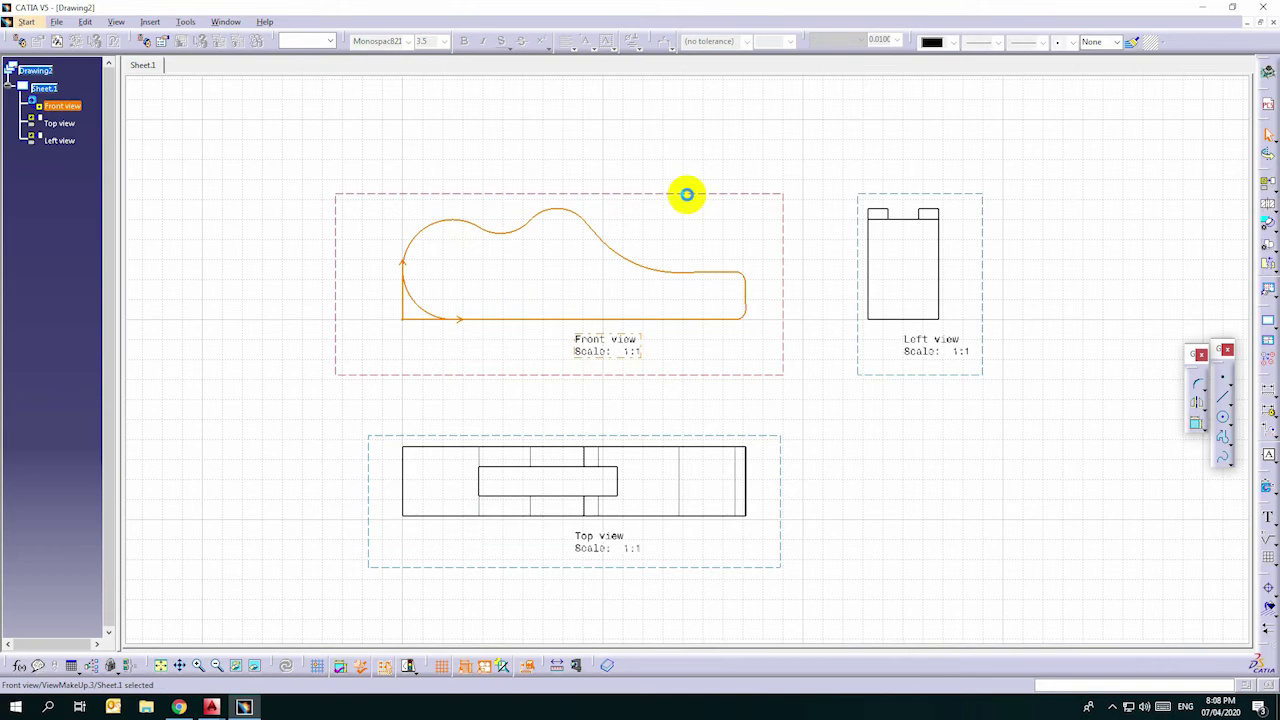
right_click(694, 197)
left_click(728, 272)
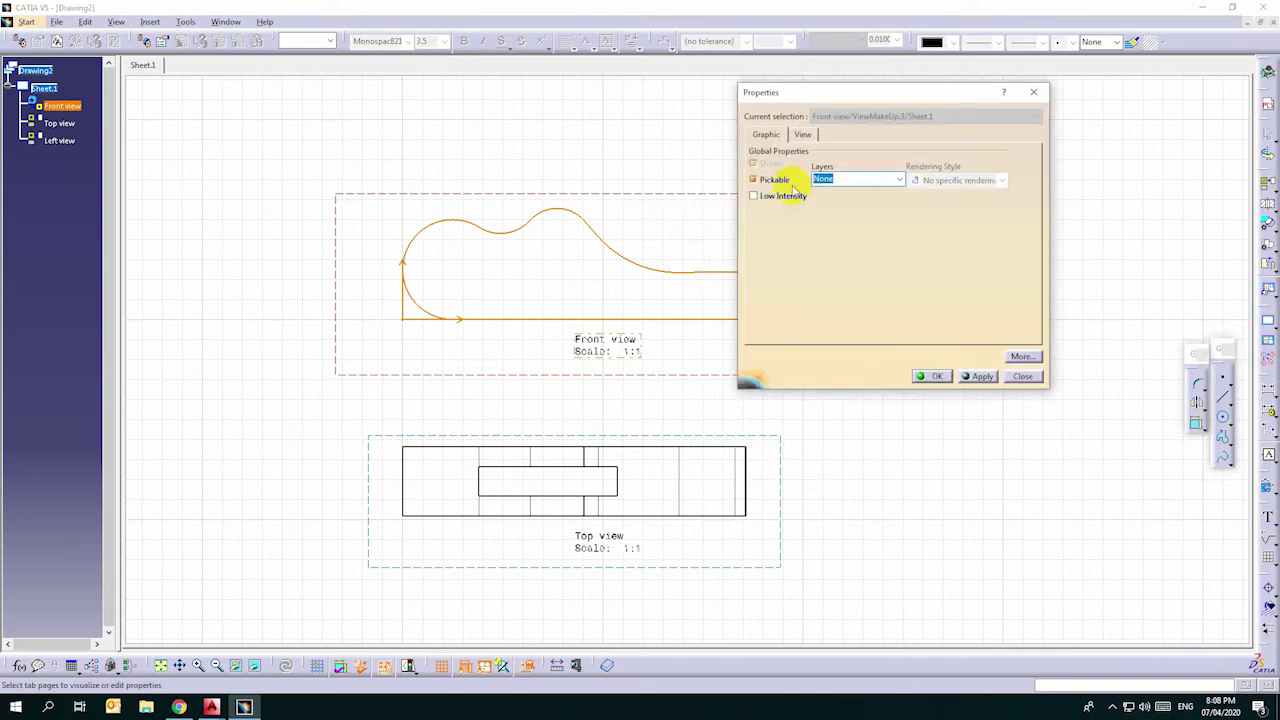
left_click(802, 135)
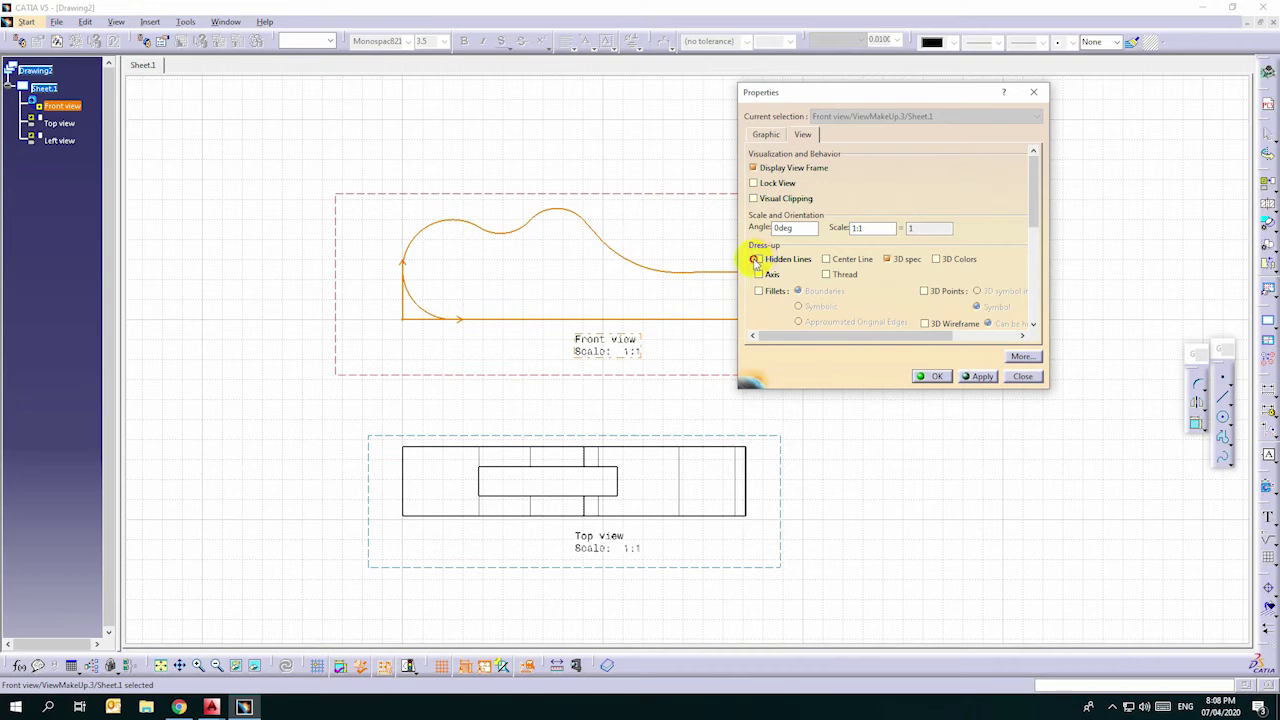
left_click(975, 377)
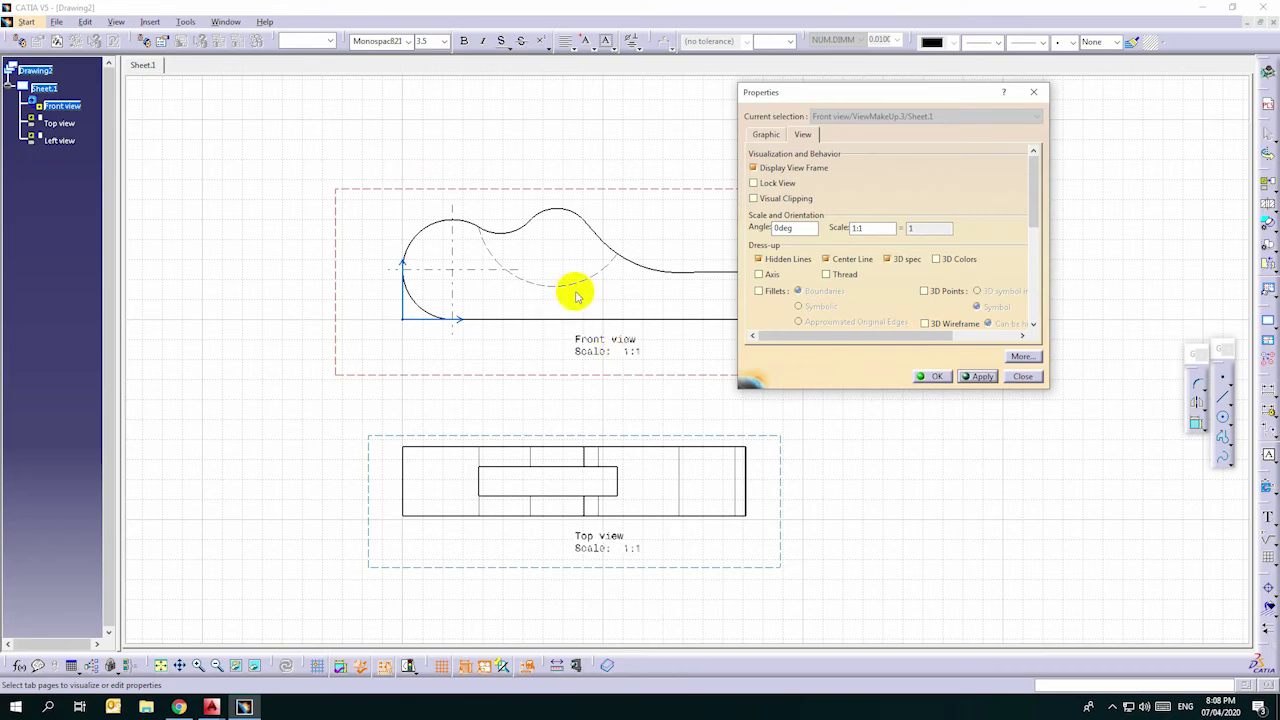
left_click(944, 383)
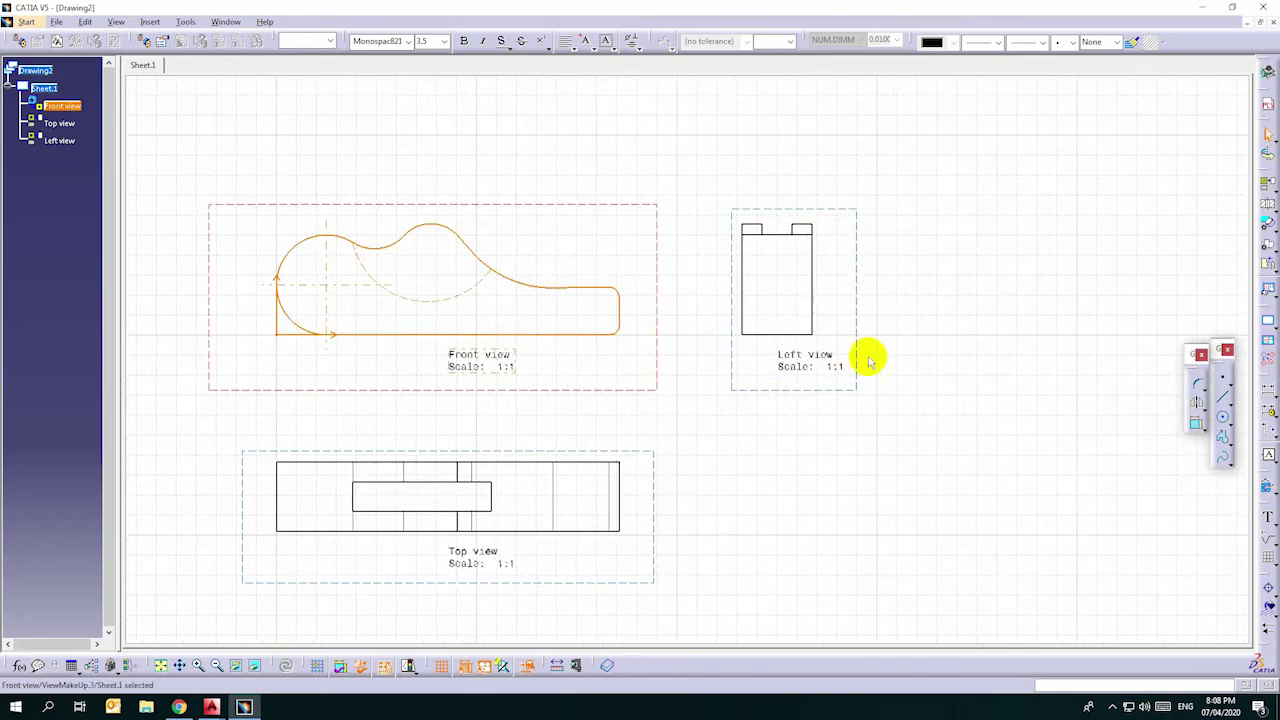
- Display hidden lines and axis lines in the left view through its view properties
right_click(857, 218)
left_click(880, 299)
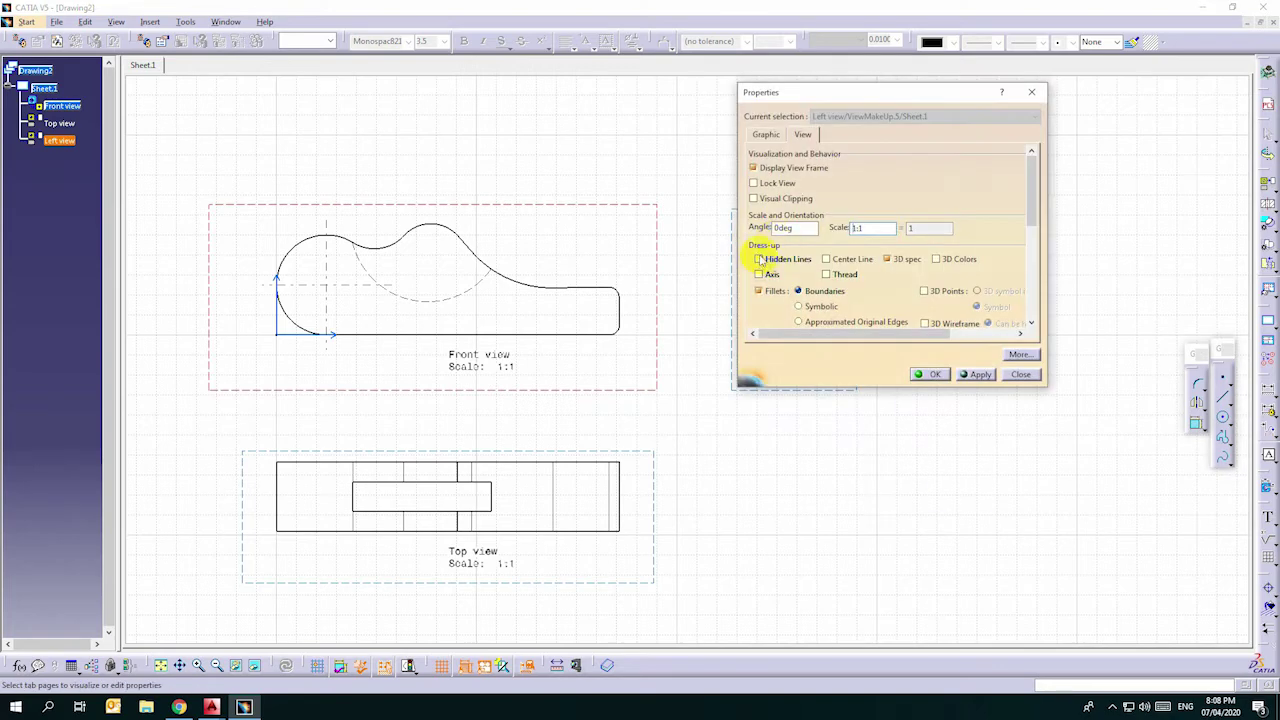
left_click_drag(876, 88, 1054, 140)
left_click(1155, 422)
left_click(1106, 422)
- Activate the top view and set its properties to show hidden lines and axis lines, with fillet edges off
middle_click_drag(786, 523, 836, 356)
double_click(706, 302)
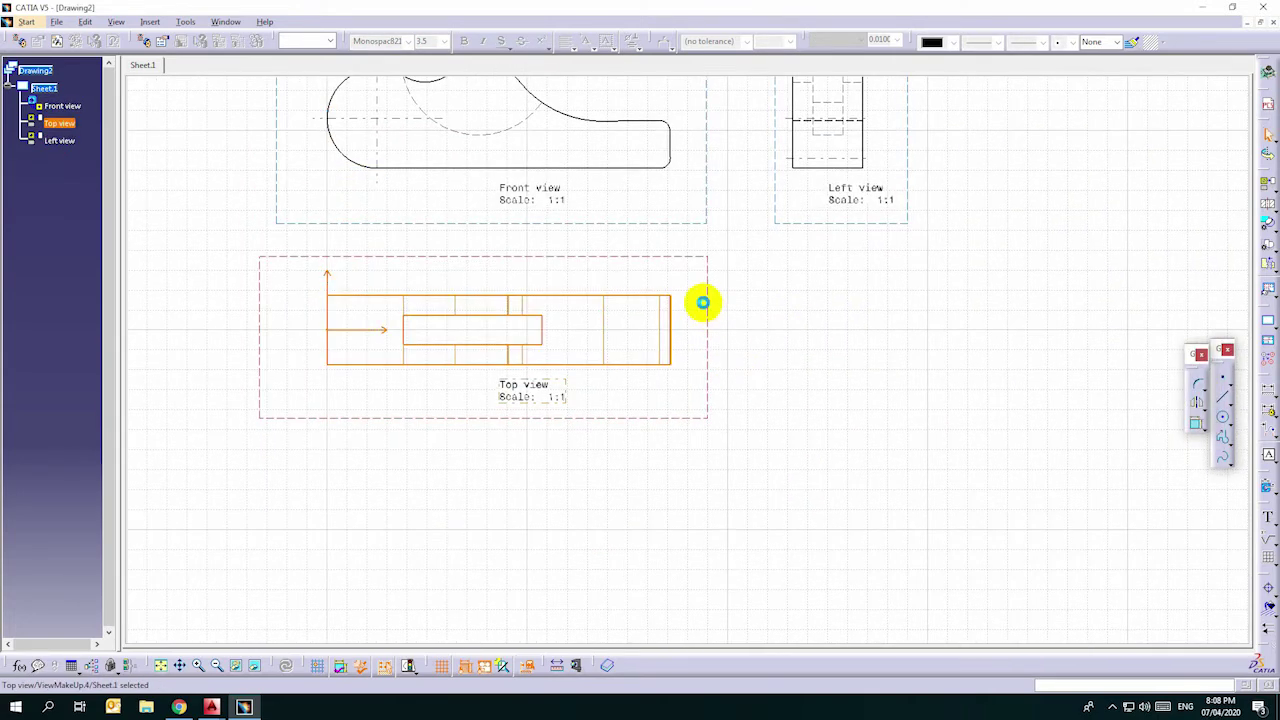
right_click(712, 320)
left_click(748, 391)
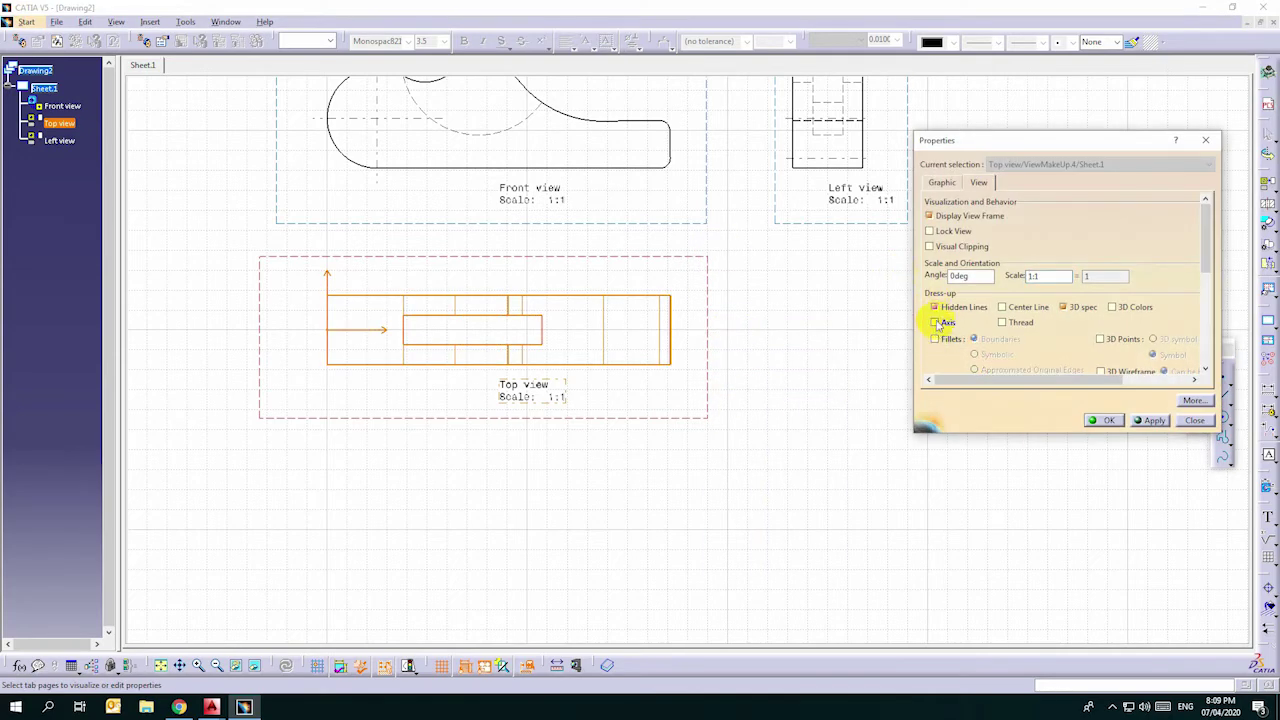
left_click(1105, 420)
middle_click_drag(857, 371, 896, 460)
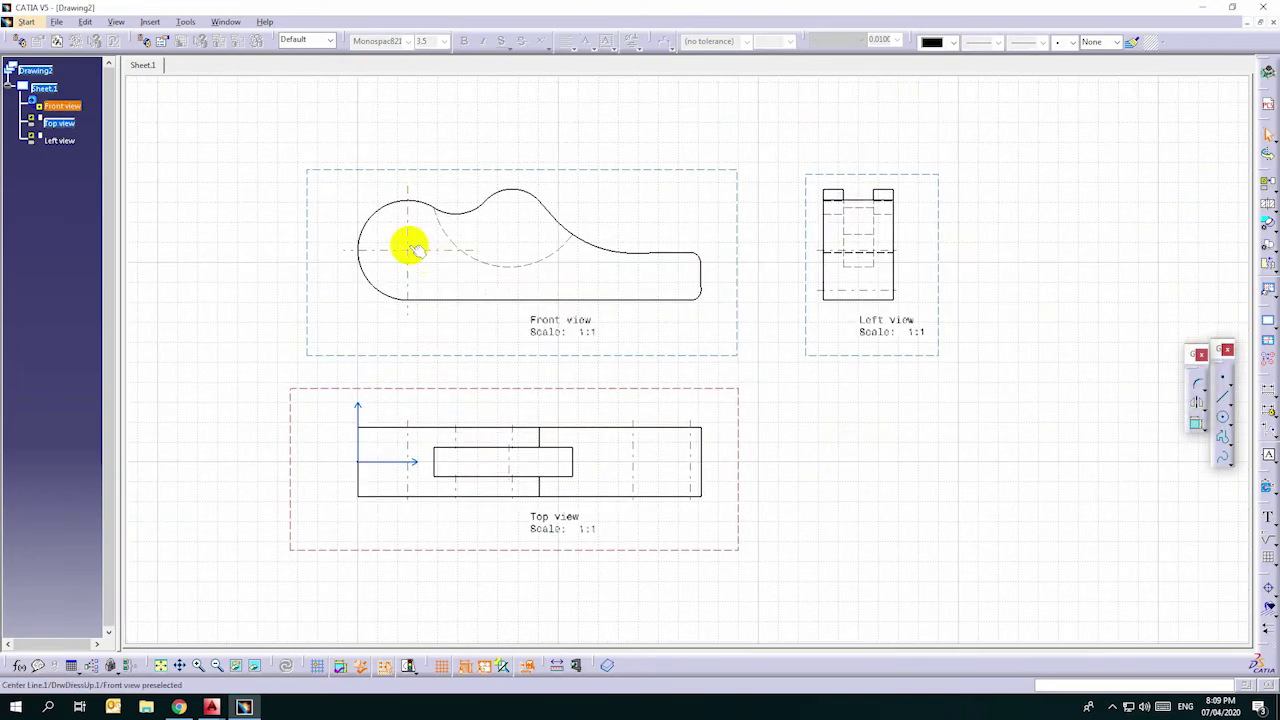
- Switch to the co khoa bung part document and show Sketch.1 over the lever solid
left_click(225, 22)
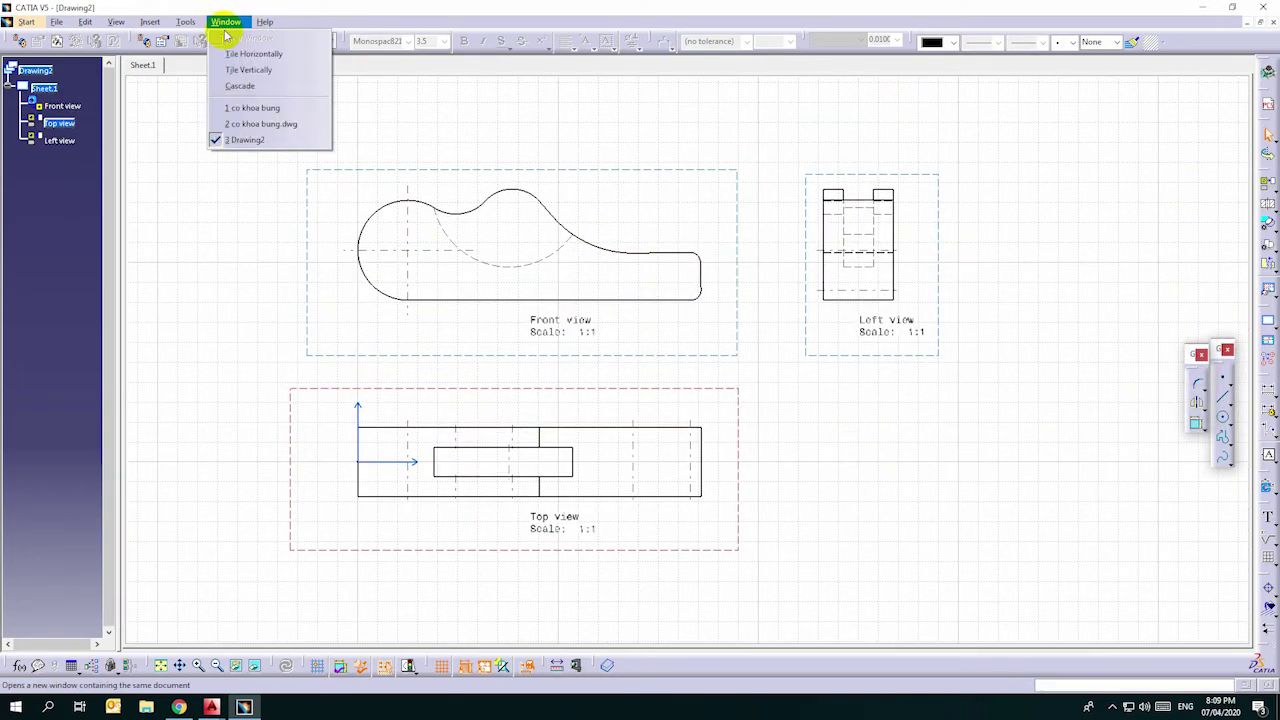
left_click(274, 123)
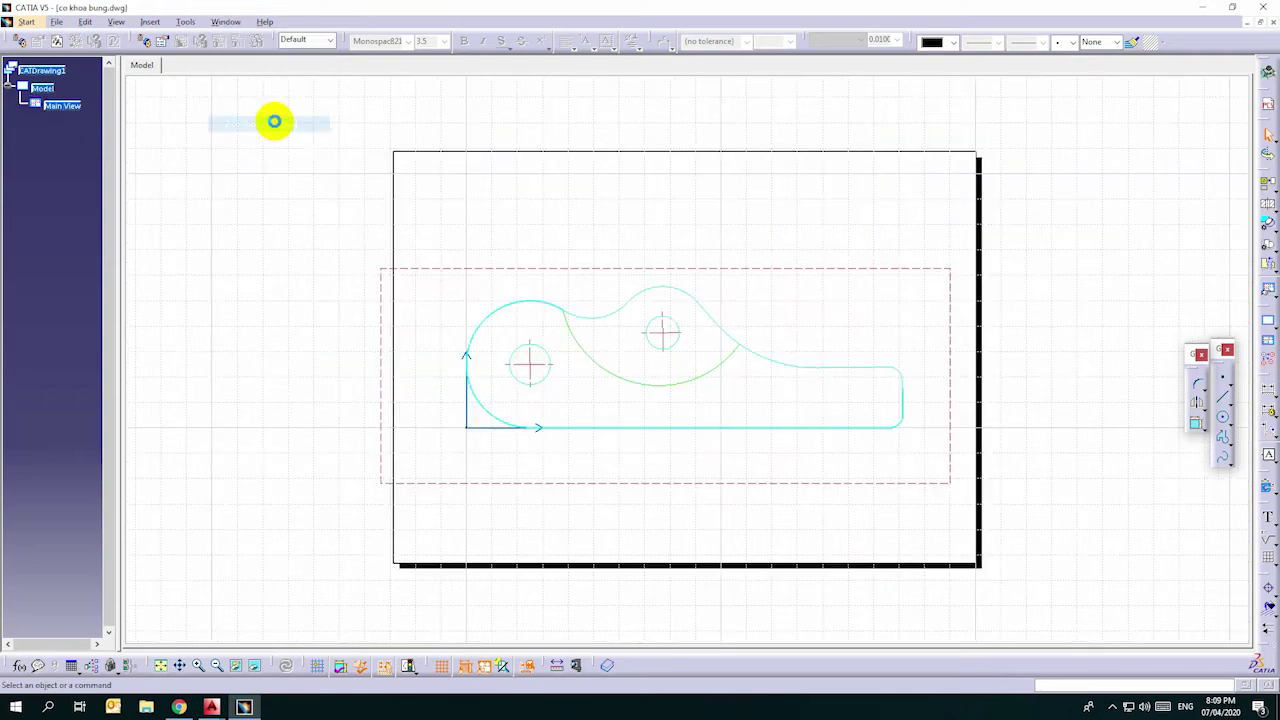
left_click(230, 22)
left_click(271, 106)
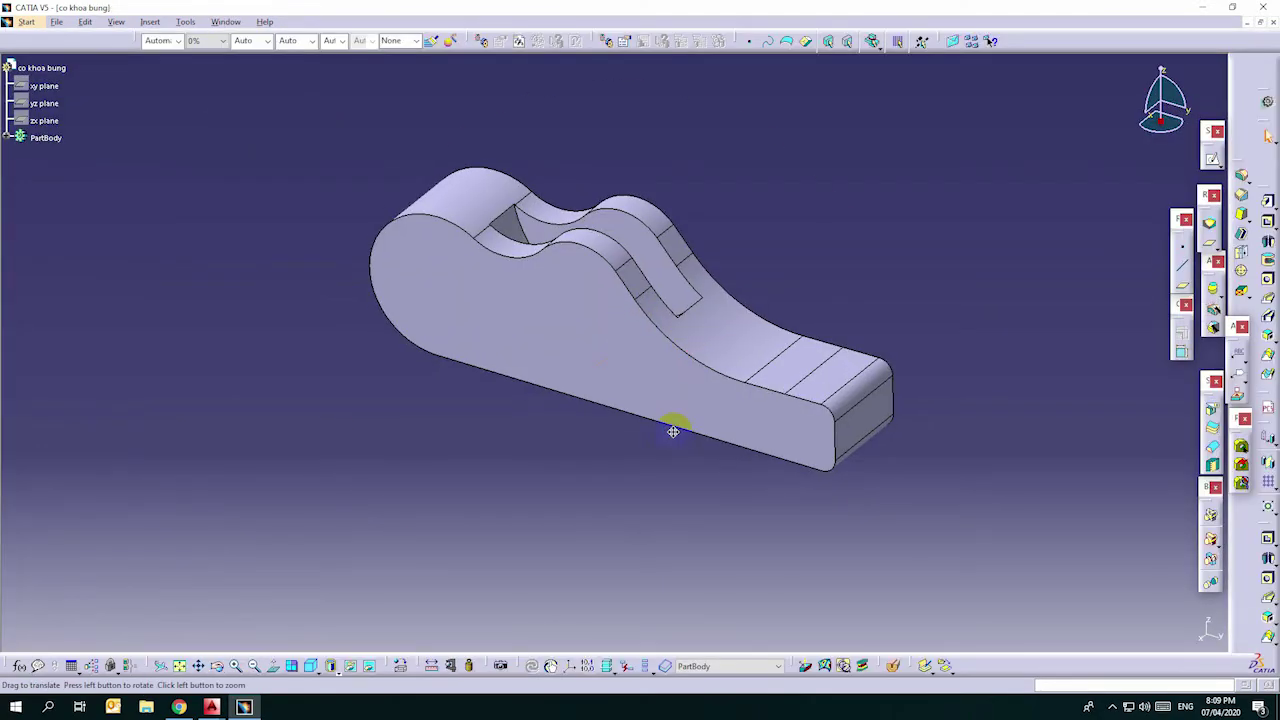
middle_click_drag(673, 431, 629, 426)
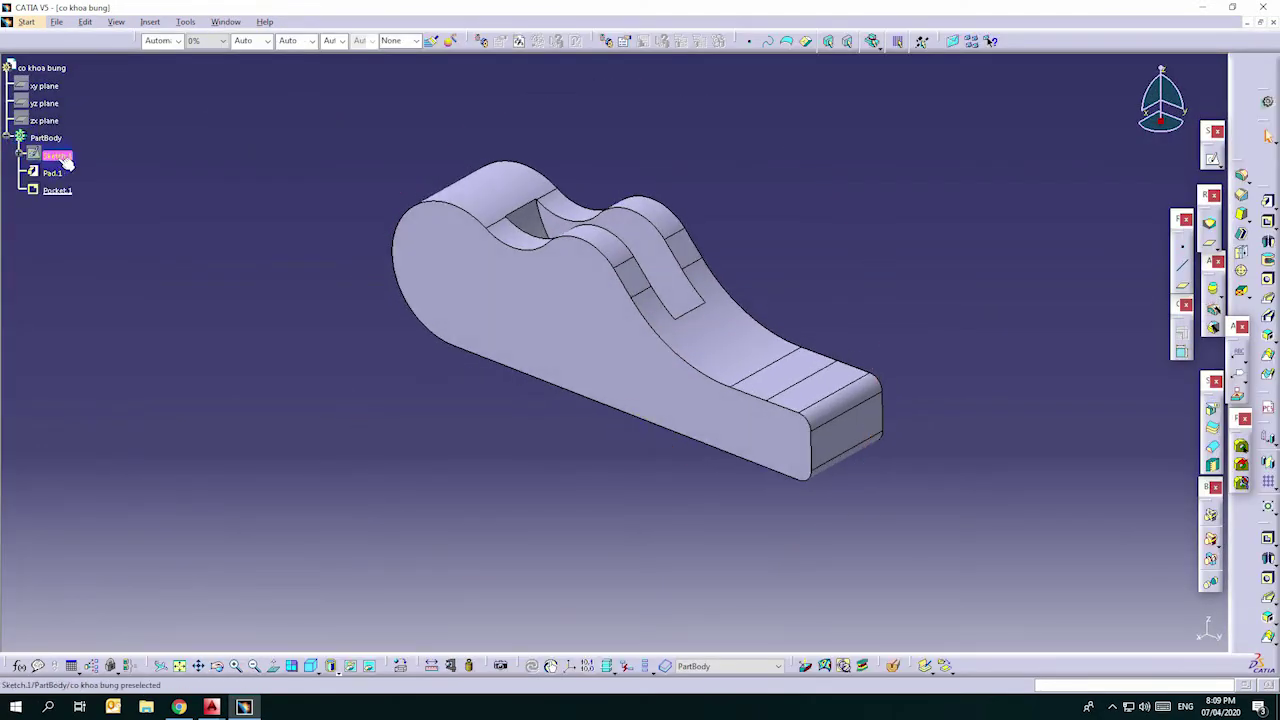
mouse_move(389, 374)
middle_mouse_down()
mouse_move(686, 437)
mouse_move(1115, 295)
middle_mouse_up()
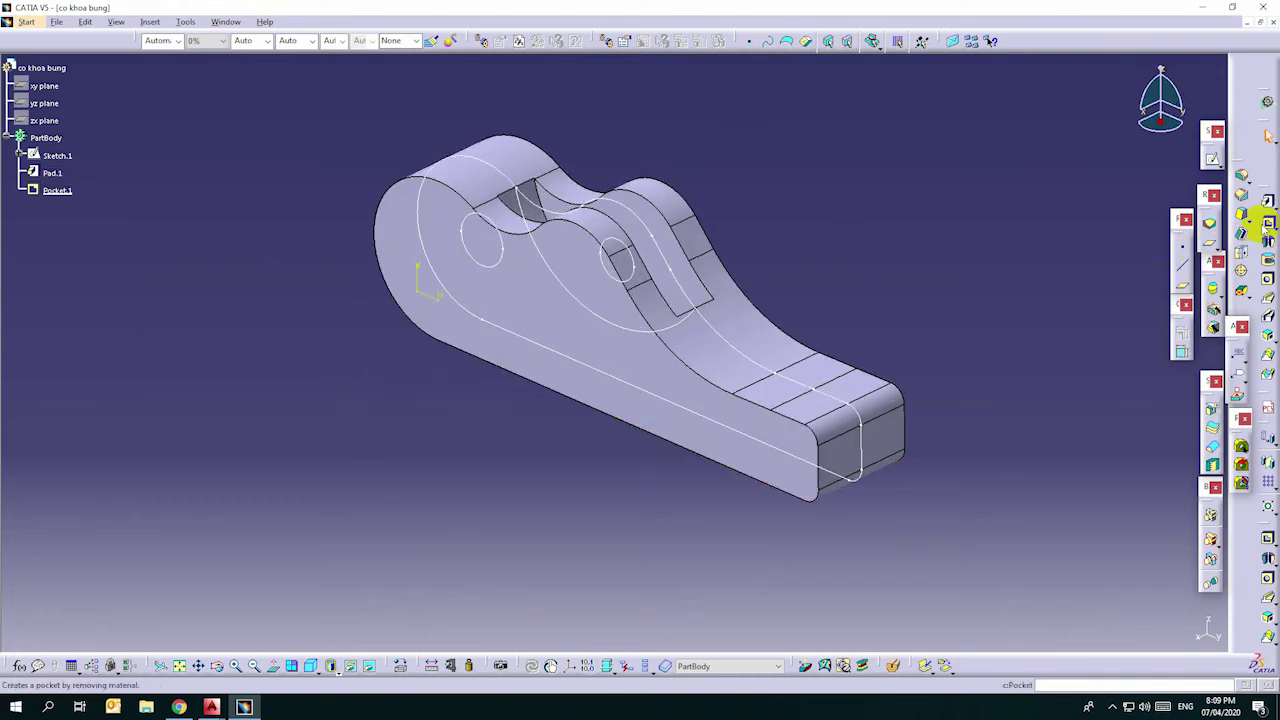
- Start a pocket from Sketch.1, accepting the whole sketch for now, and open its profile definition
left_click(1267, 222)
left_click(534, 251)
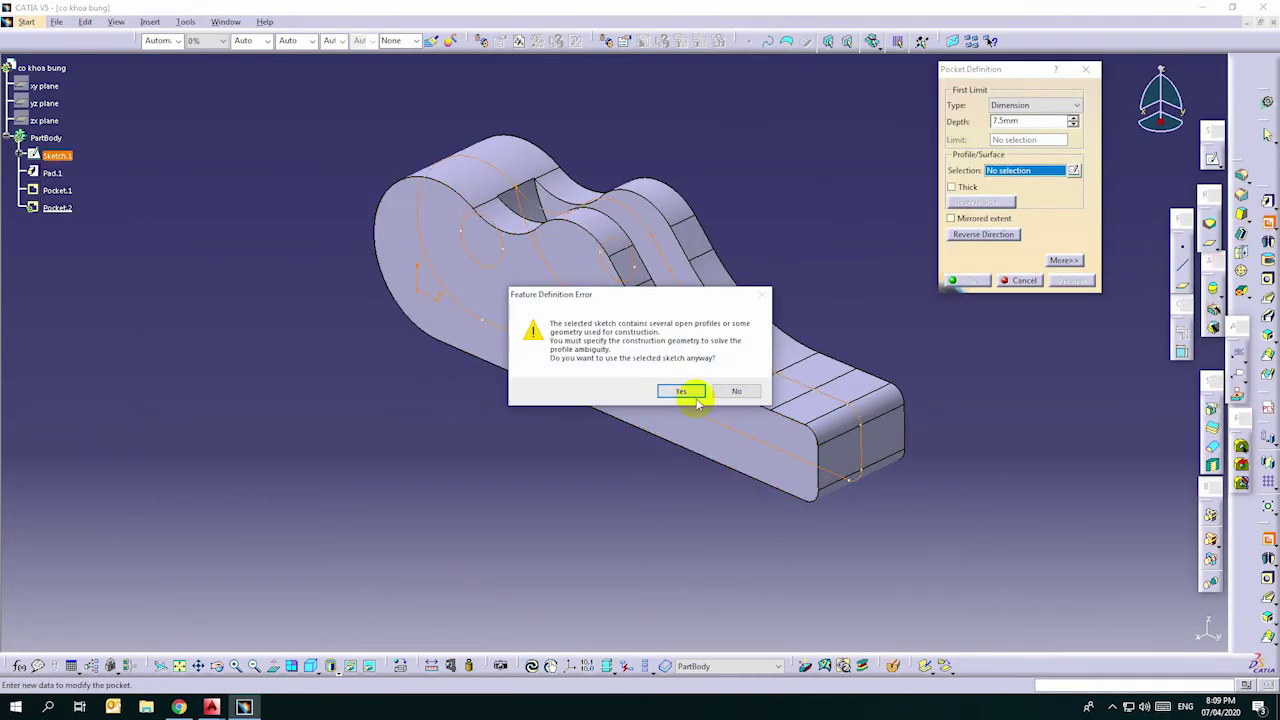
left_click(697, 399)
right_click(1014, 170)
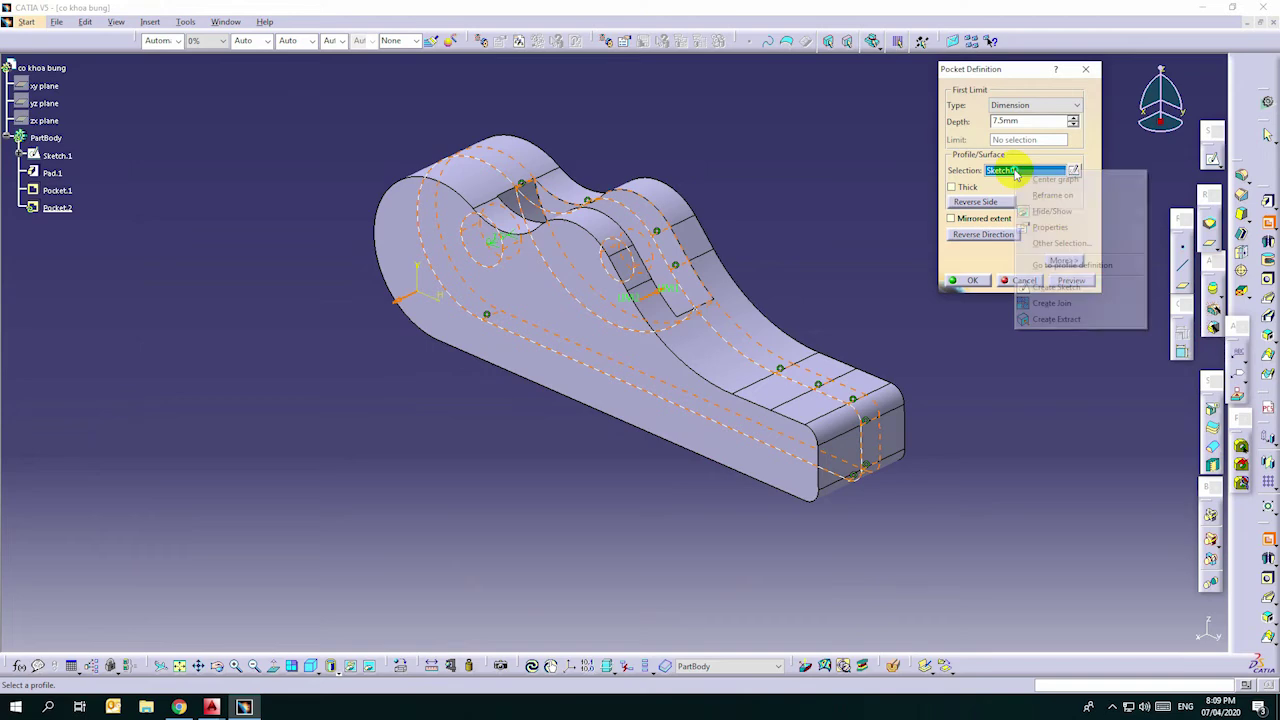
left_click(1031, 246)
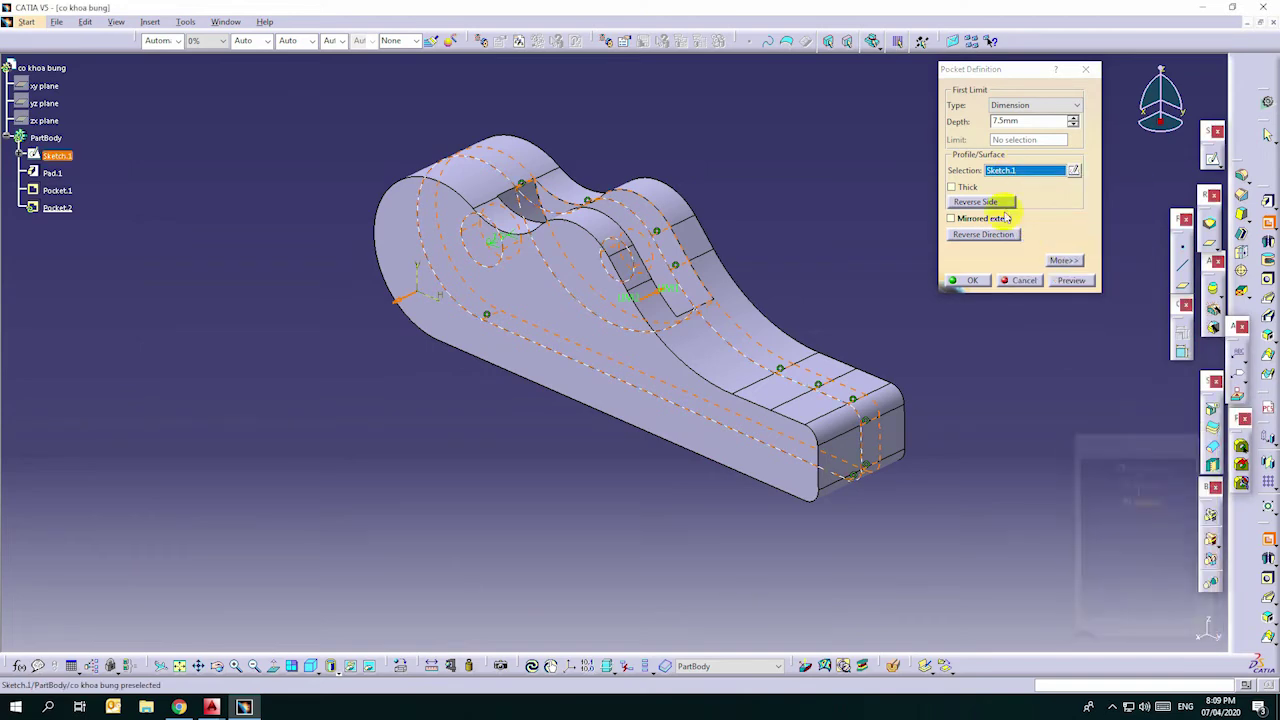
right_click(1012, 171)
left_click(1060, 263)
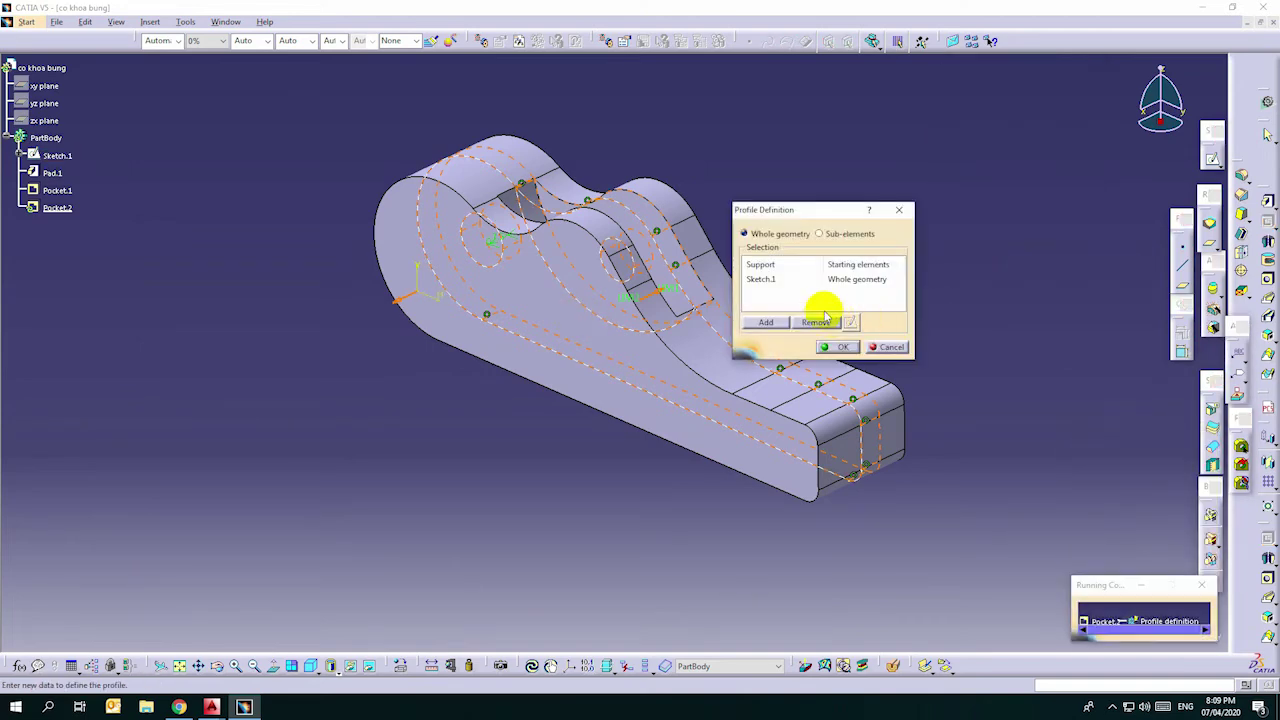
- Restrict the pocket profile to sub-elements, replacing the whole Sketch.1 geometry with its two circles
left_click(832, 234)
left_click(829, 279)
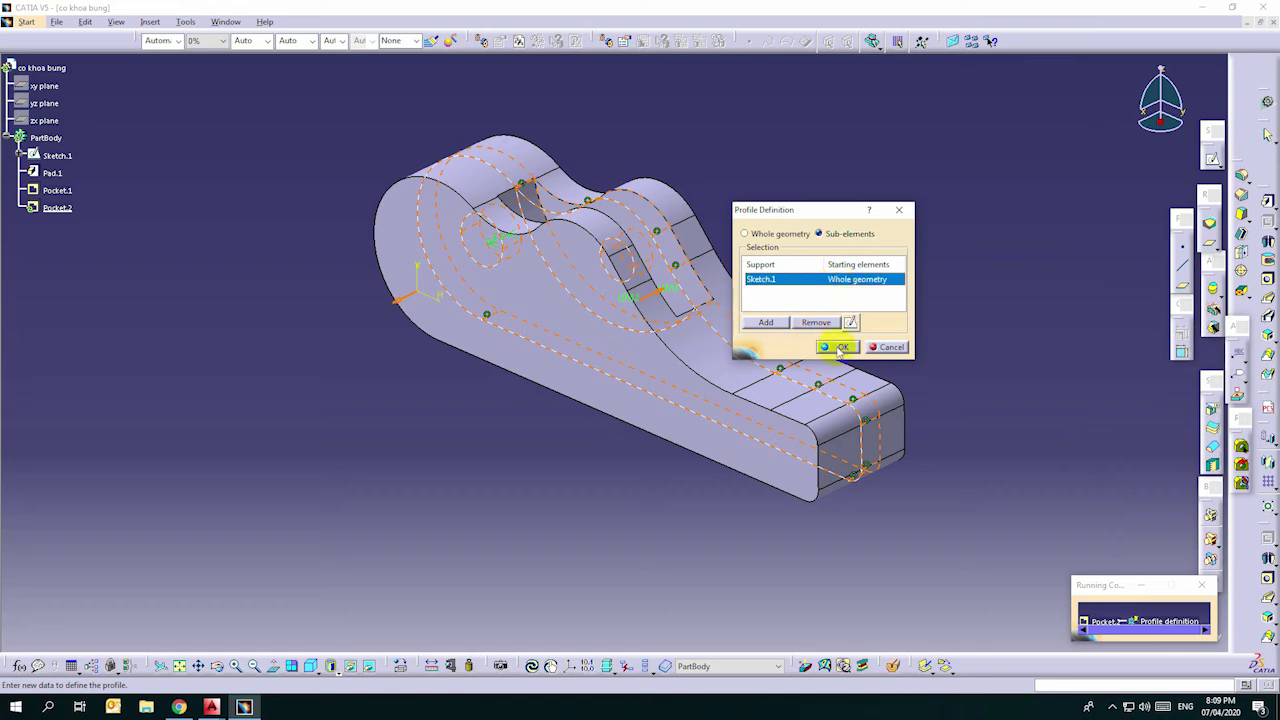
left_click(816, 322)
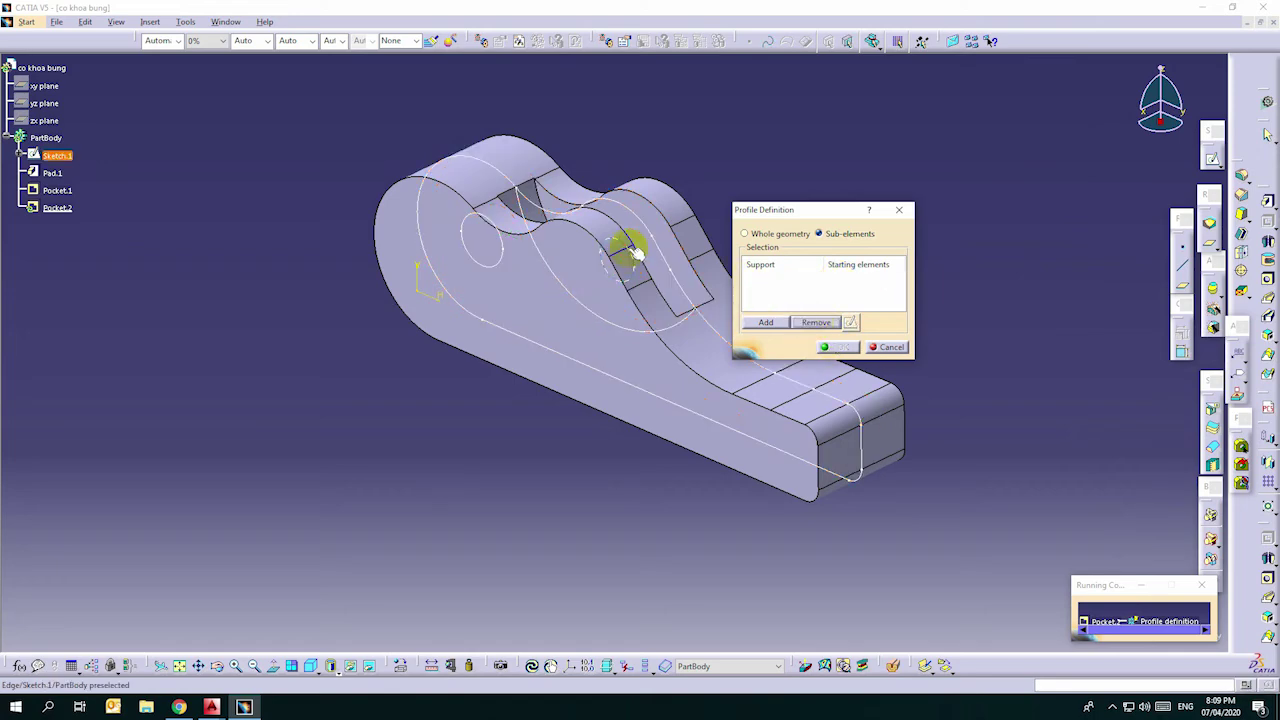
left_click(480, 220)
middle_click_drag(508, 317, 829, 343)
left_click(840, 346)
- Cut the two circular holes through the lever with a mirrored extent and a depth of 20 mm
left_click(950, 218)
middle_click_drag(877, 203, 840, 220)
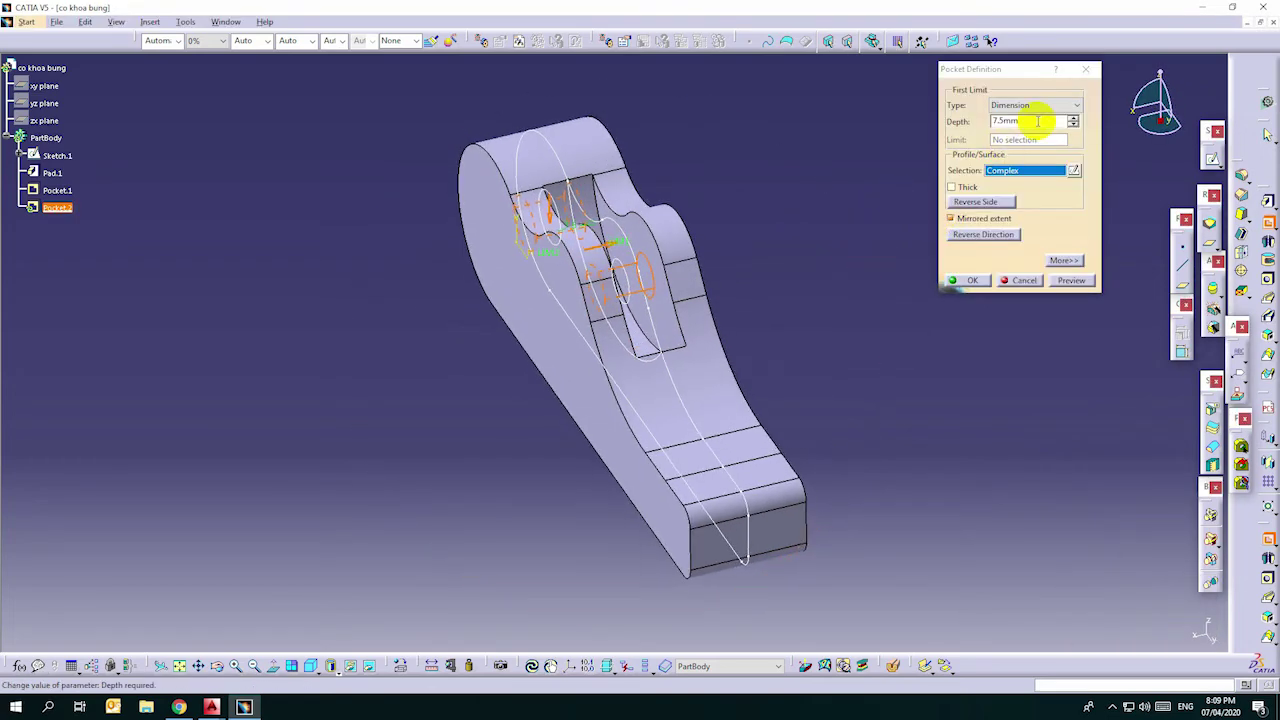
double_click(1037, 121)
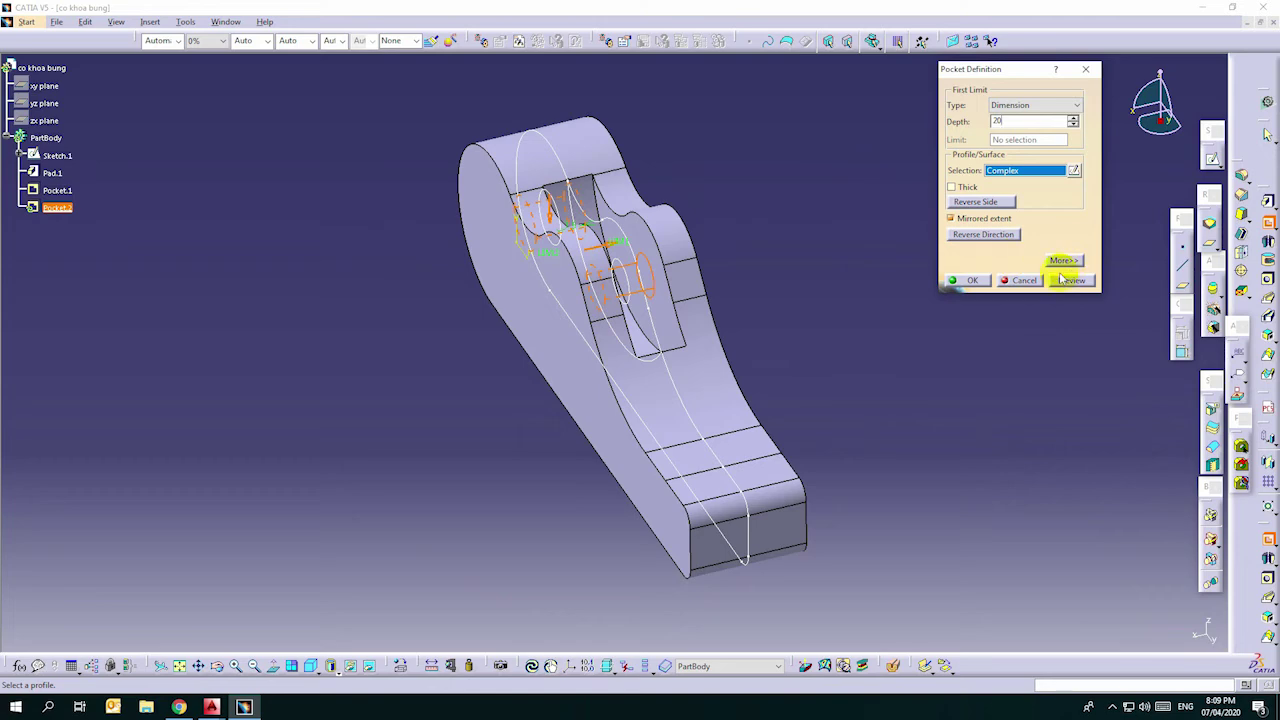
left_click(969, 280)
- Hide Sketch.1 in the lever part
middle_click_drag(834, 306, 526, 240)
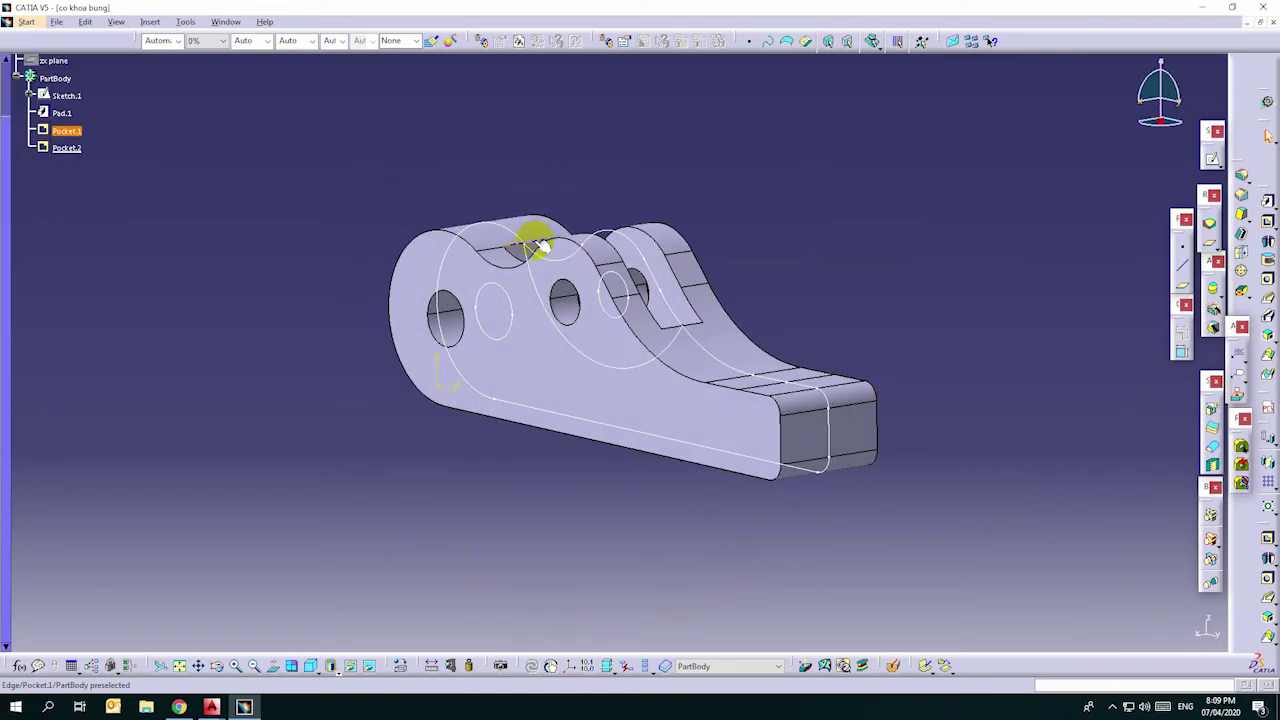
left_click(367, 150)
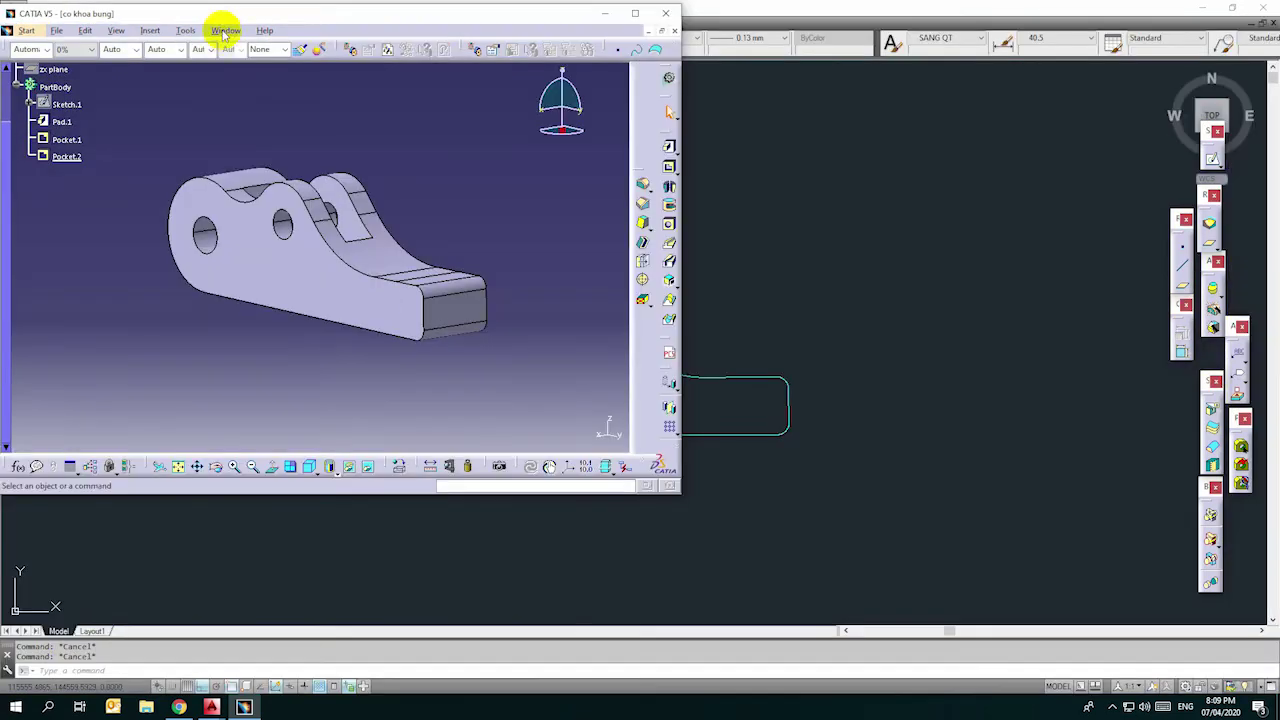
left_click(223, 28)
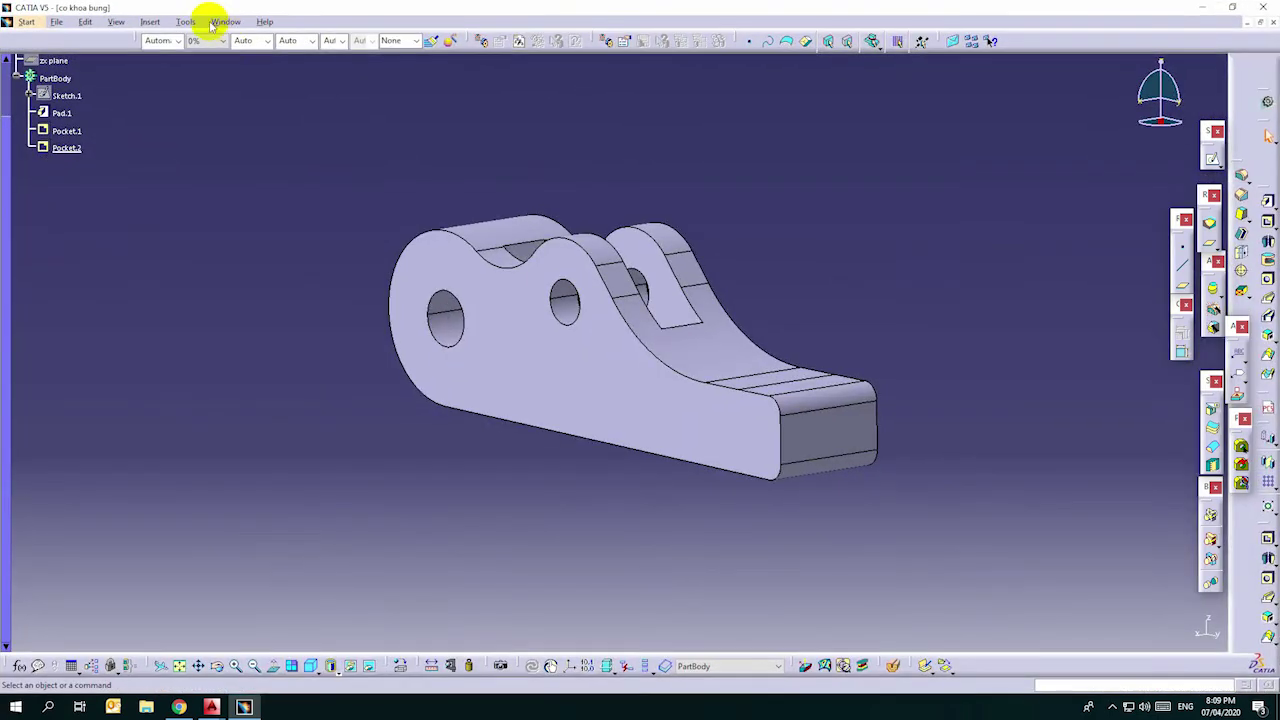
- Return to Drawing2 and update the views of the current sheet to include the two holes
left_click(224, 22)
left_click(266, 137)
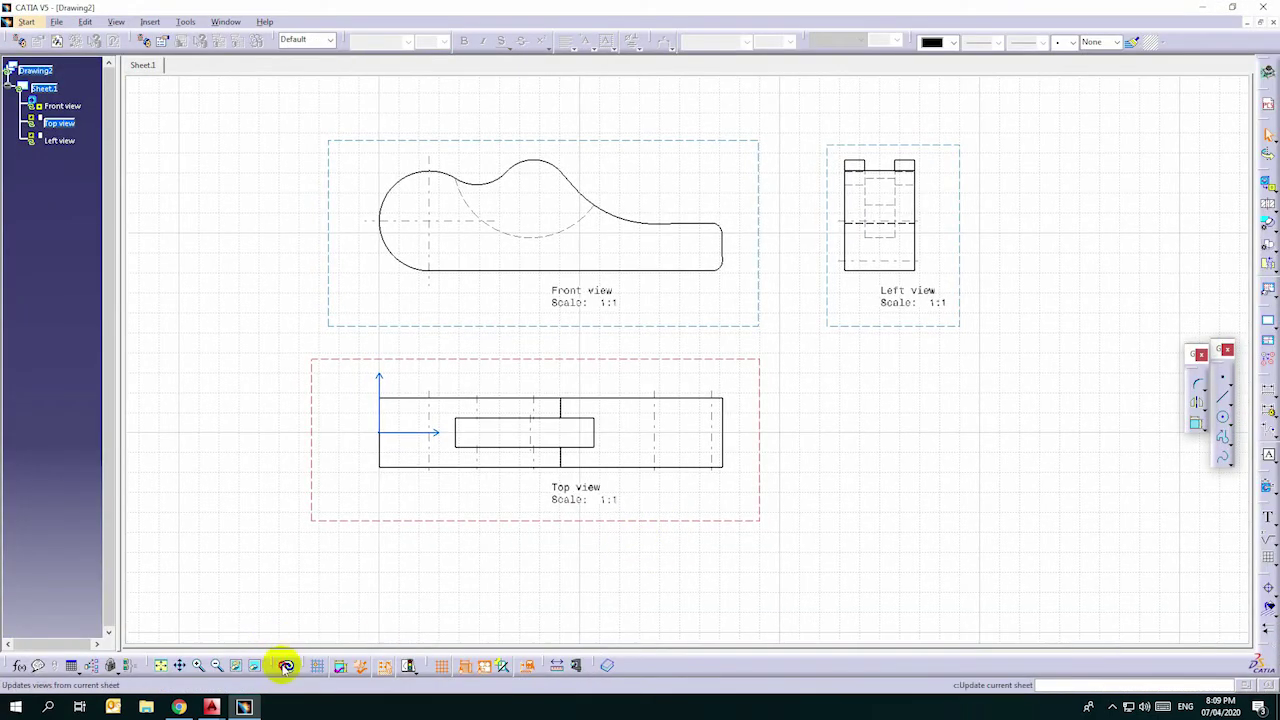
left_click(285, 666)
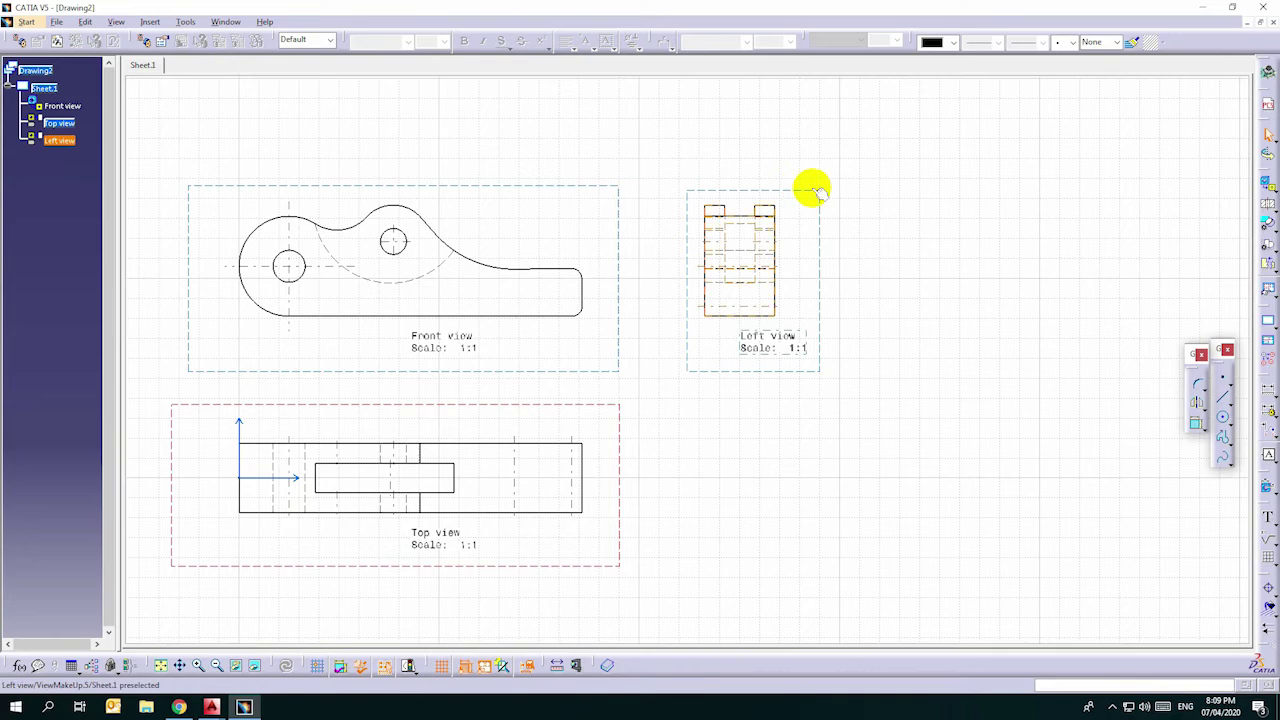
- Create a section view from a vertical cutting line through the middle of the left view, placing it beside the front view's rounded end
double_click(812, 188)
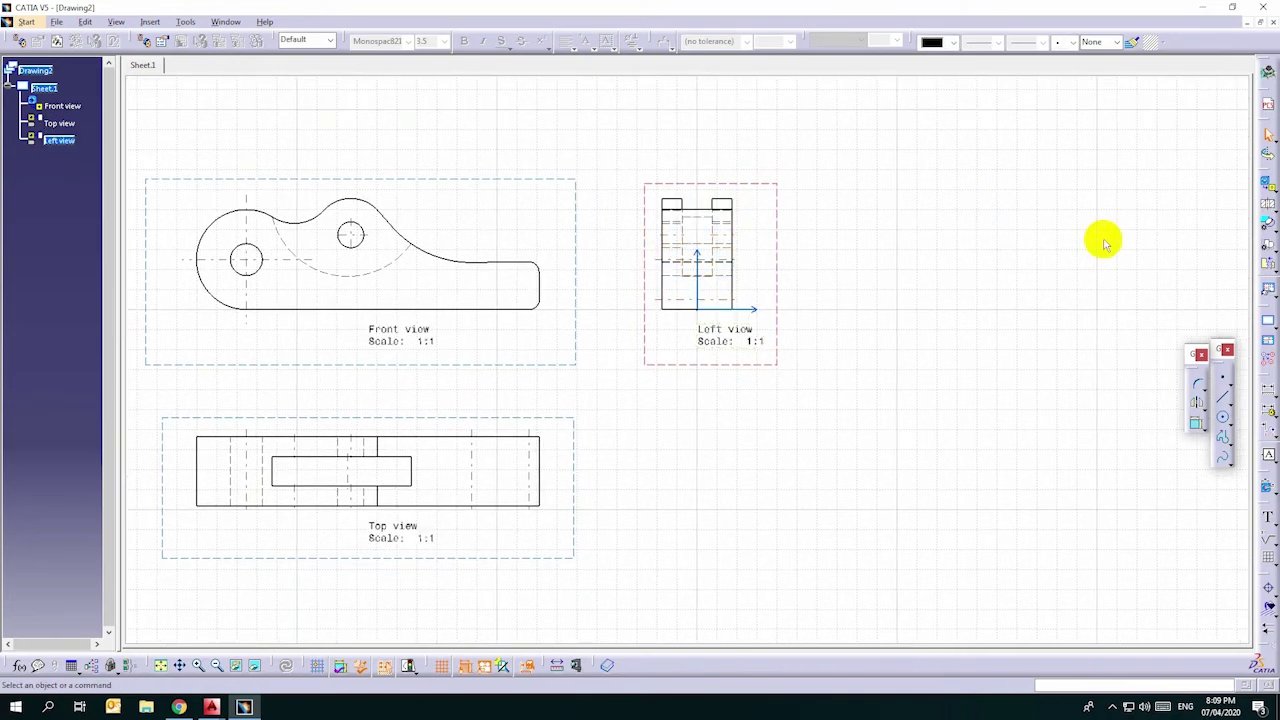
left_click(1266, 212)
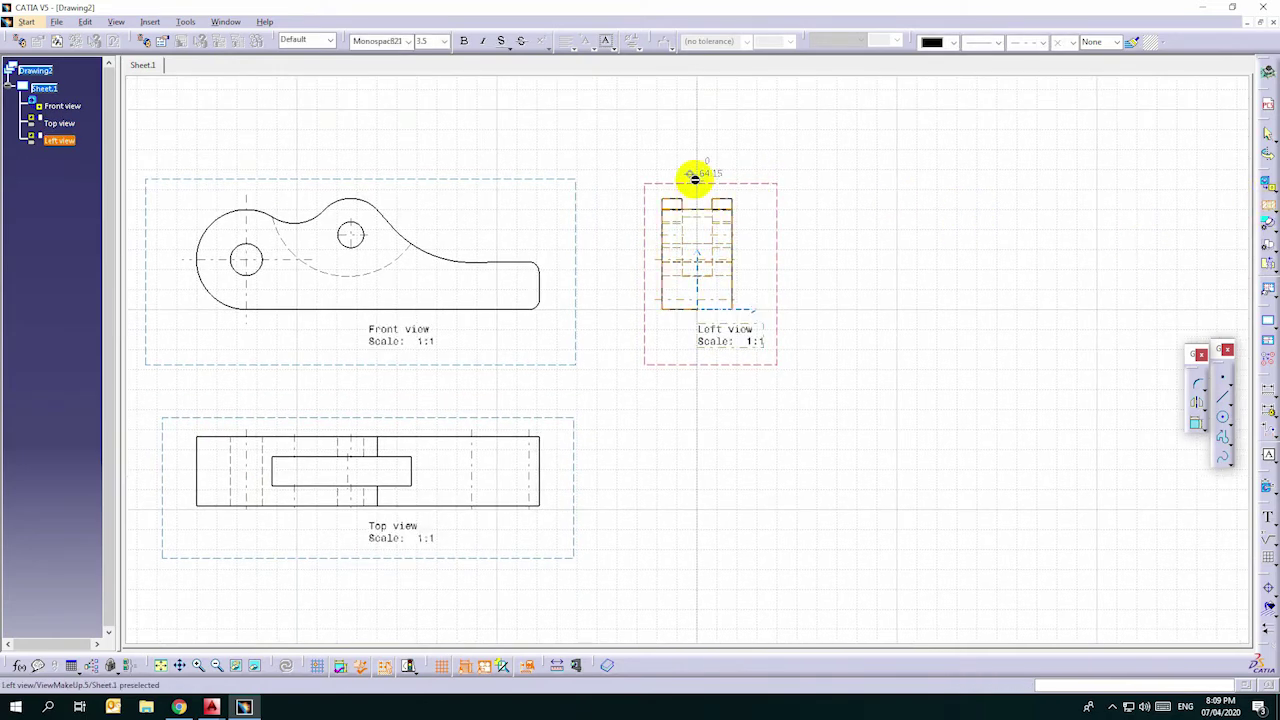
left_click(697, 176)
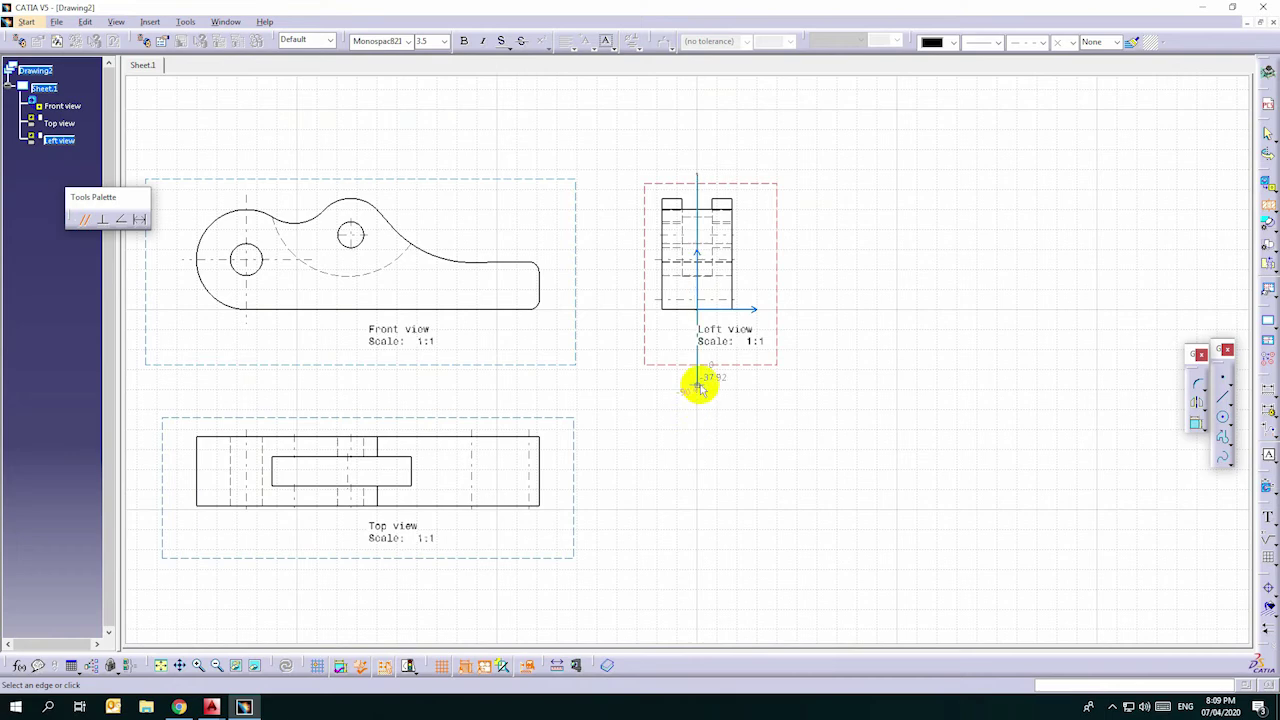
double_click(698, 385)
middle_click_drag(1079, 264, 723, 349)
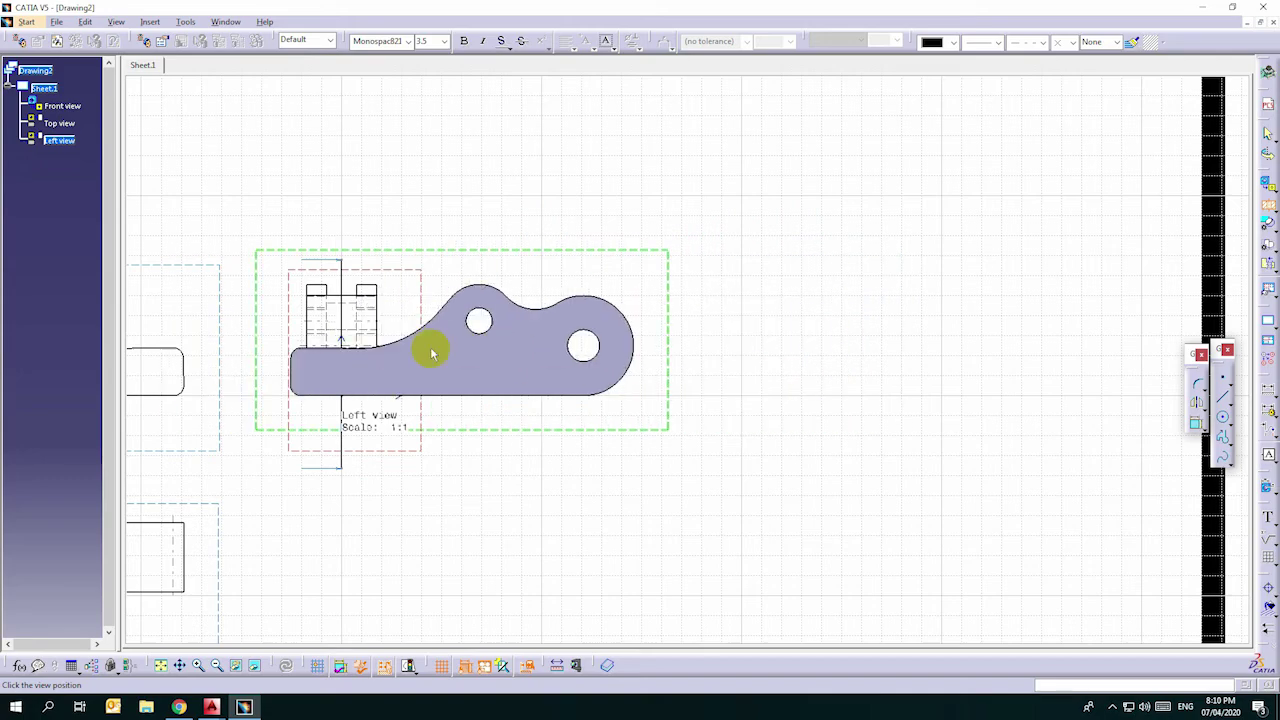
middle_click_drag(366, 349, 786, 343)
middle_click_drag(240, 349, 514, 349)
middle_click_drag(300, 354, 565, 354)
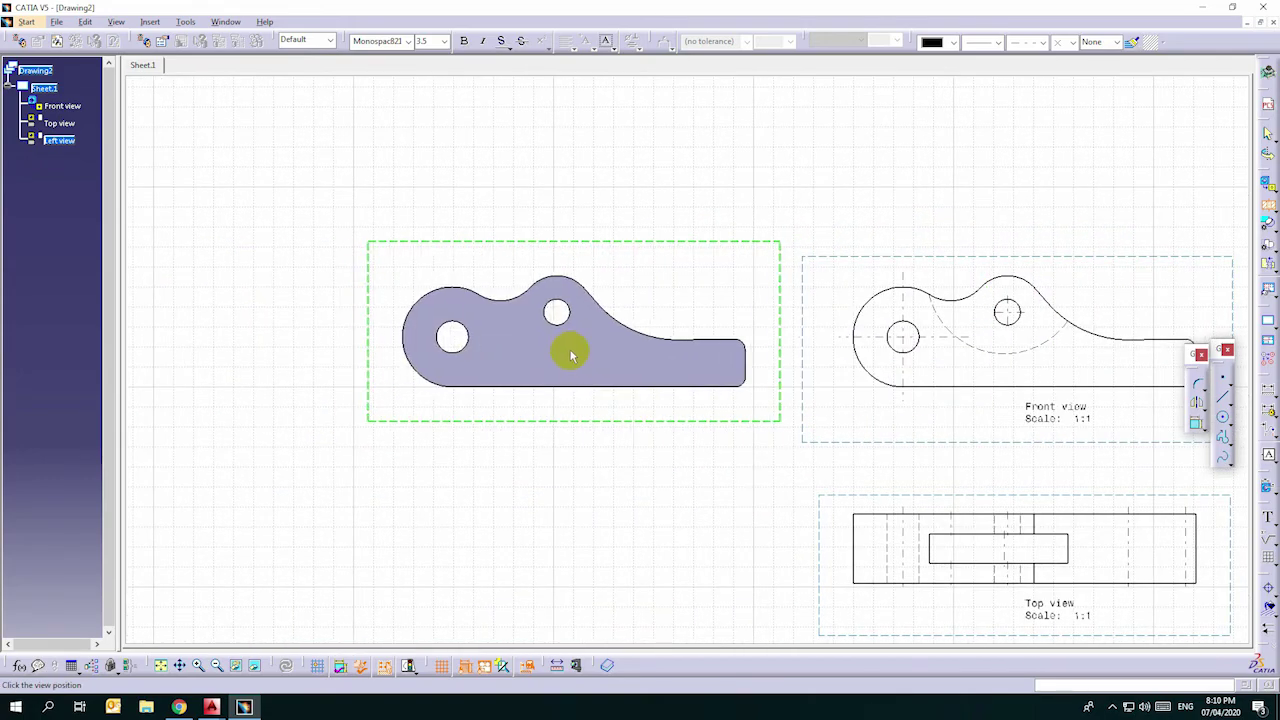
left_click(594, 351)
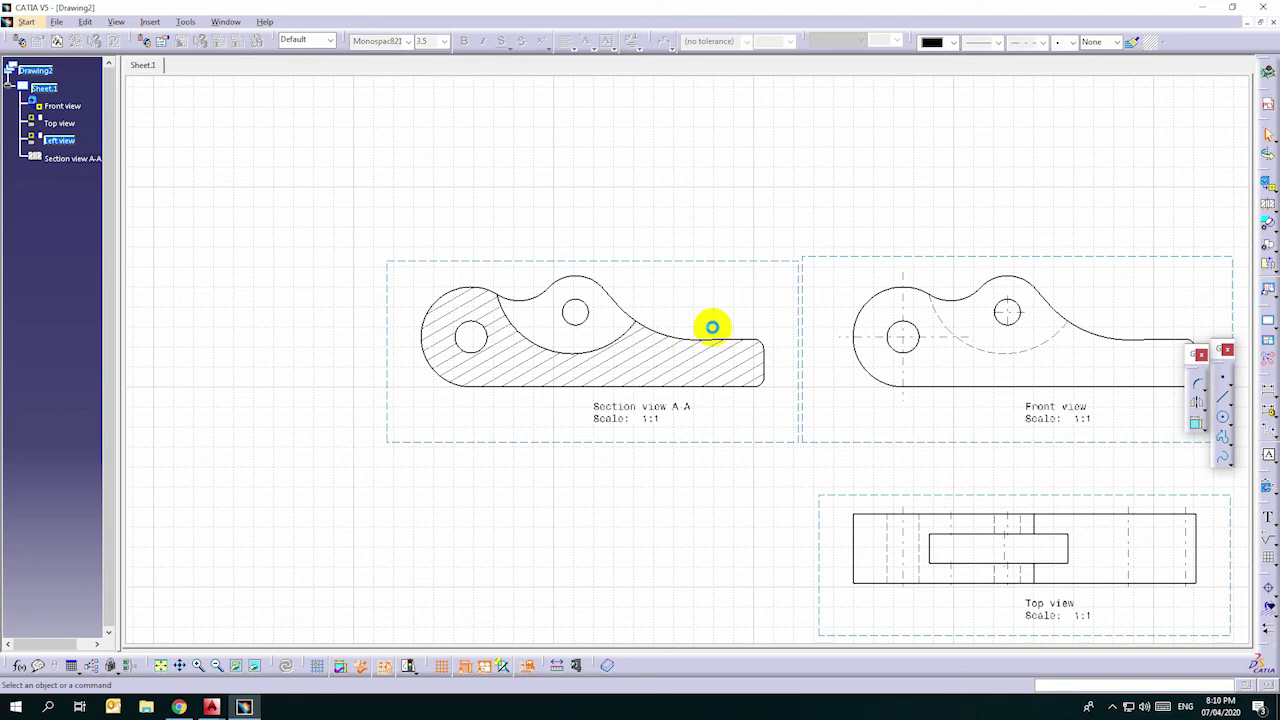
- Display the centre lines of both holes in section view A-A through the view's properties
right_click(670, 260)
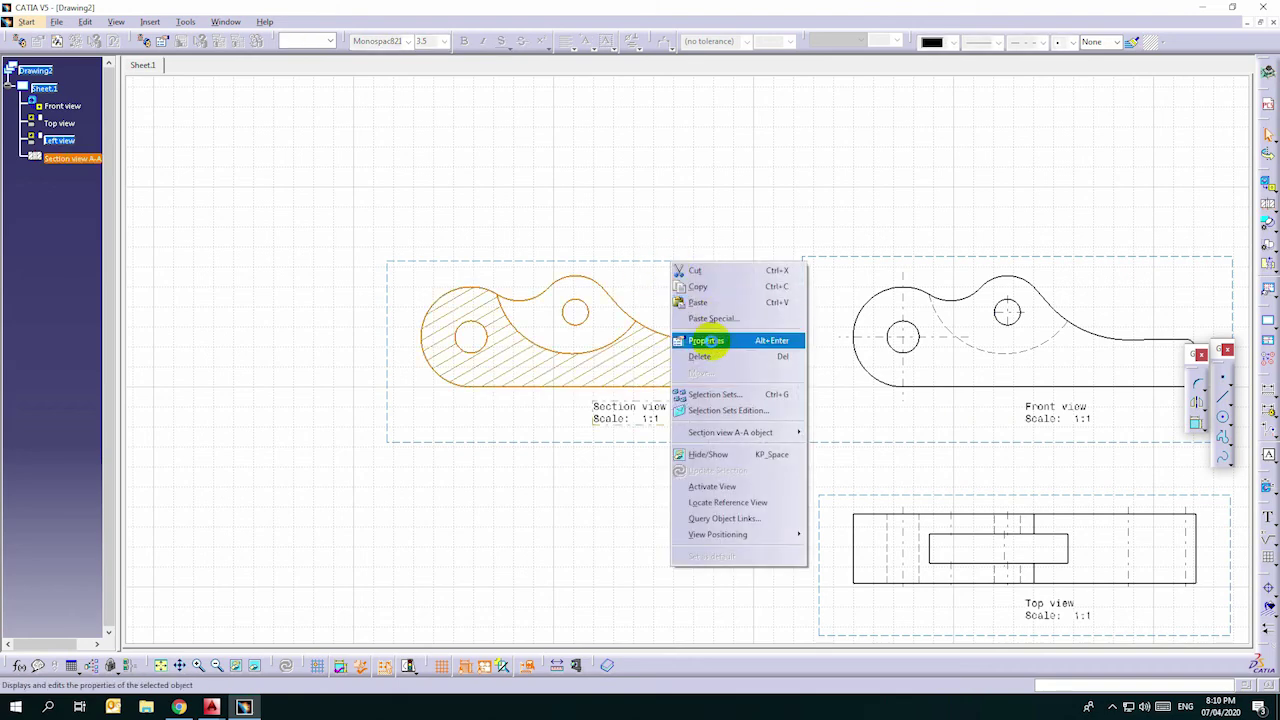
left_click(712, 341)
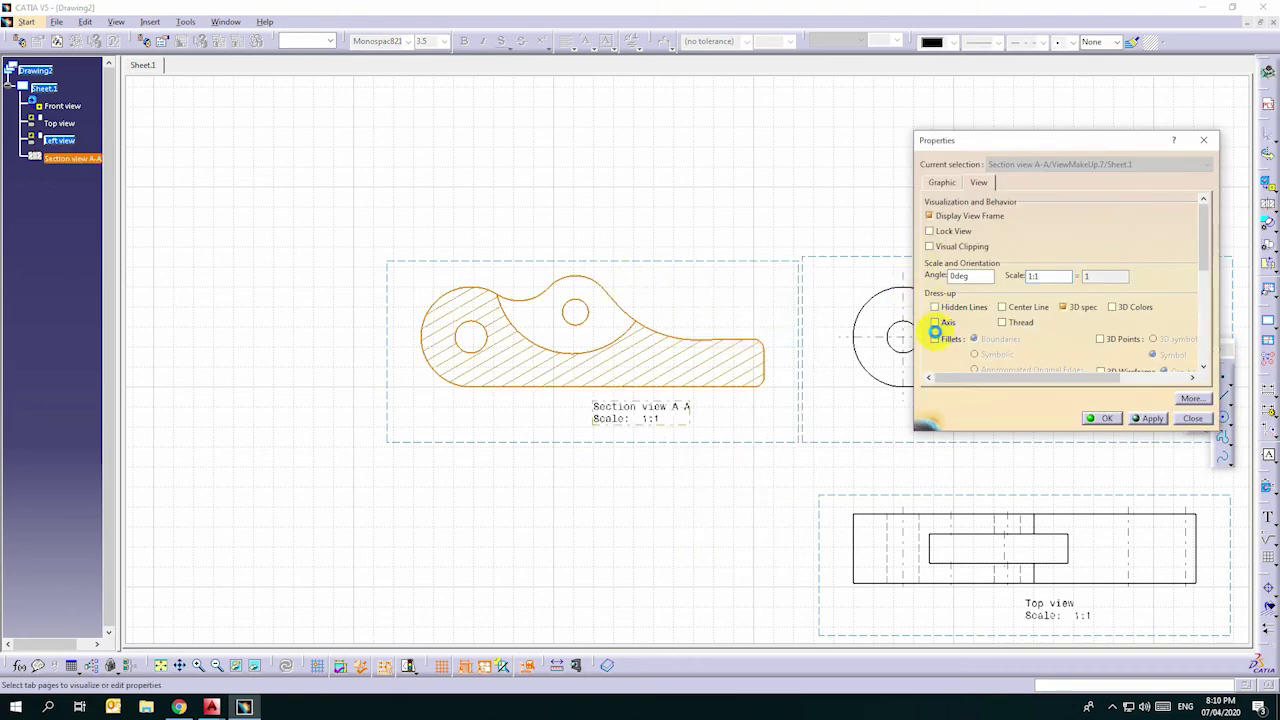
left_click(1147, 420)
left_click(1100, 418)
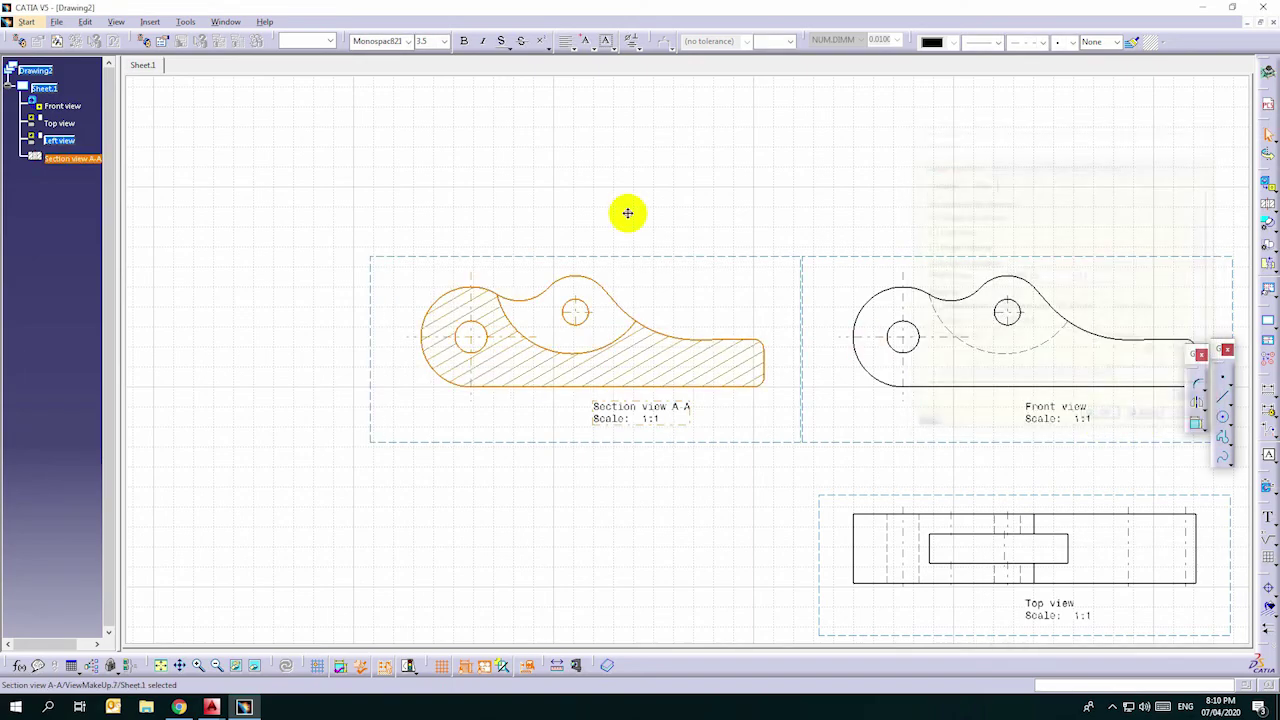
- Save a copy of the drawing as the dwg file CO KHOA BUNG 2D in the FILE TAM folder
middle_click_drag(629, 209, 480, 160)
scroll(440, 190, "down", 2)
left_click(87, 22)
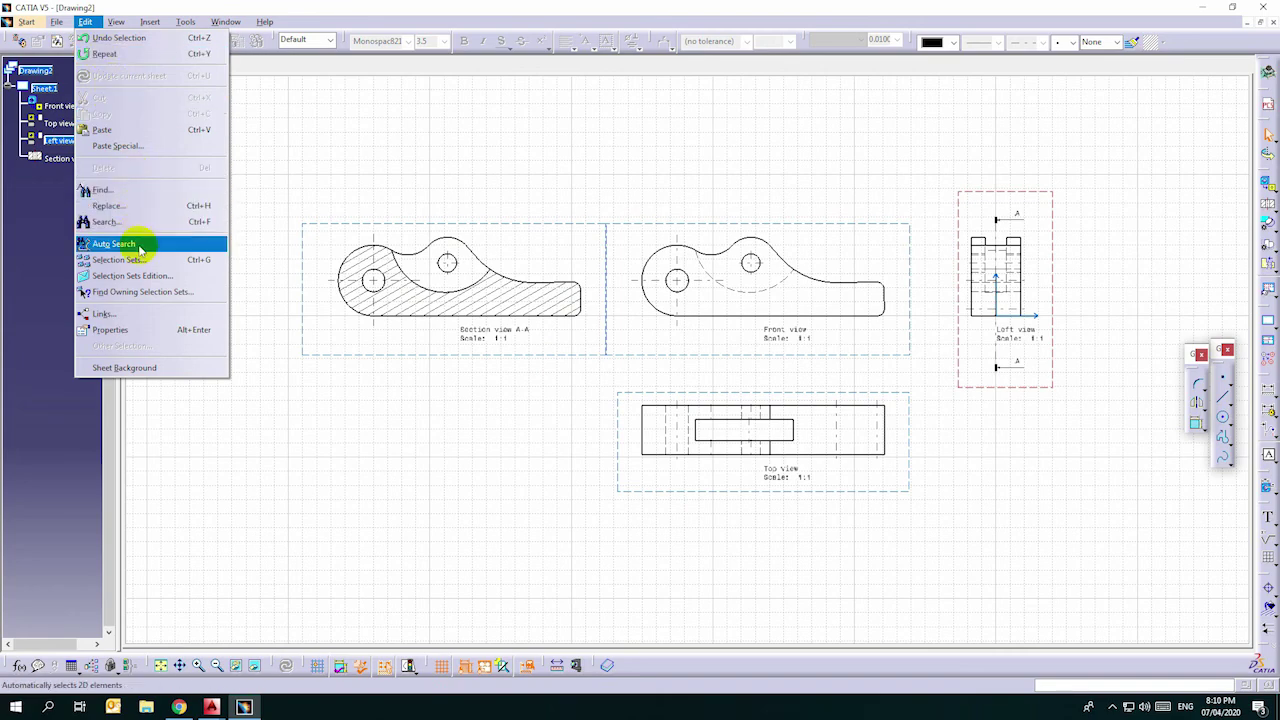
left_click(55, 22)
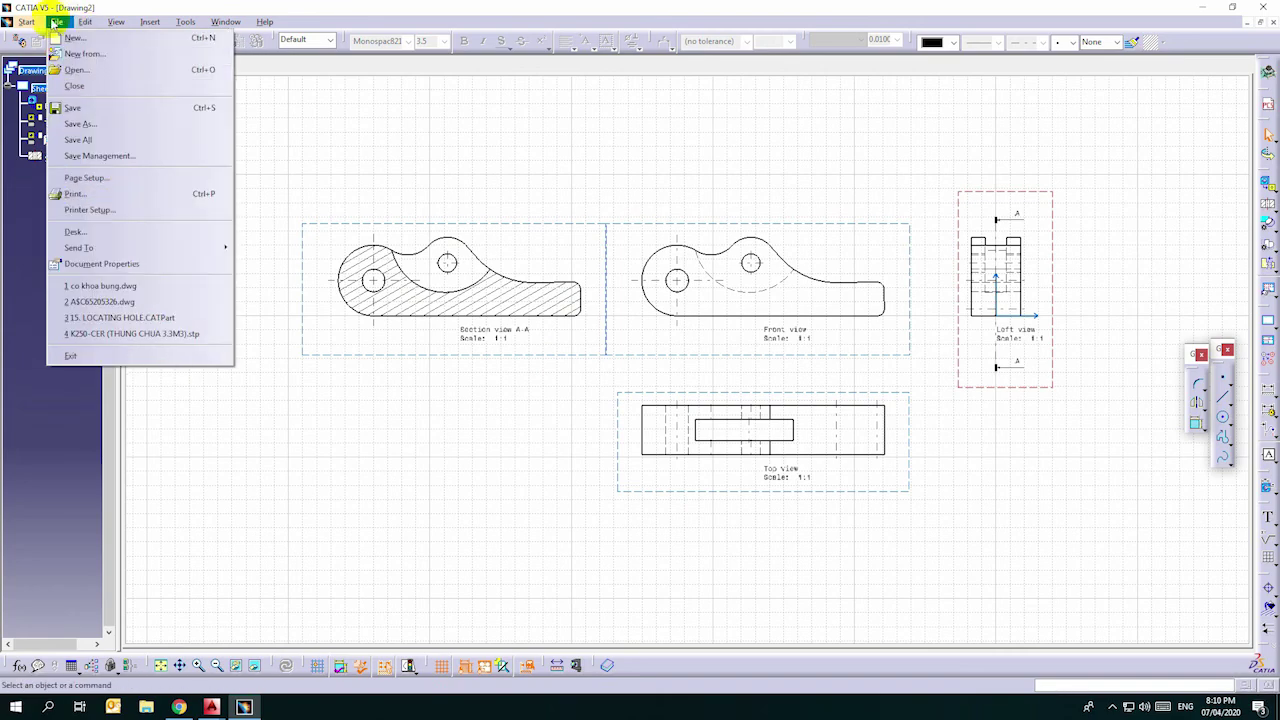
left_click(82, 123)
left_click(705, 366)
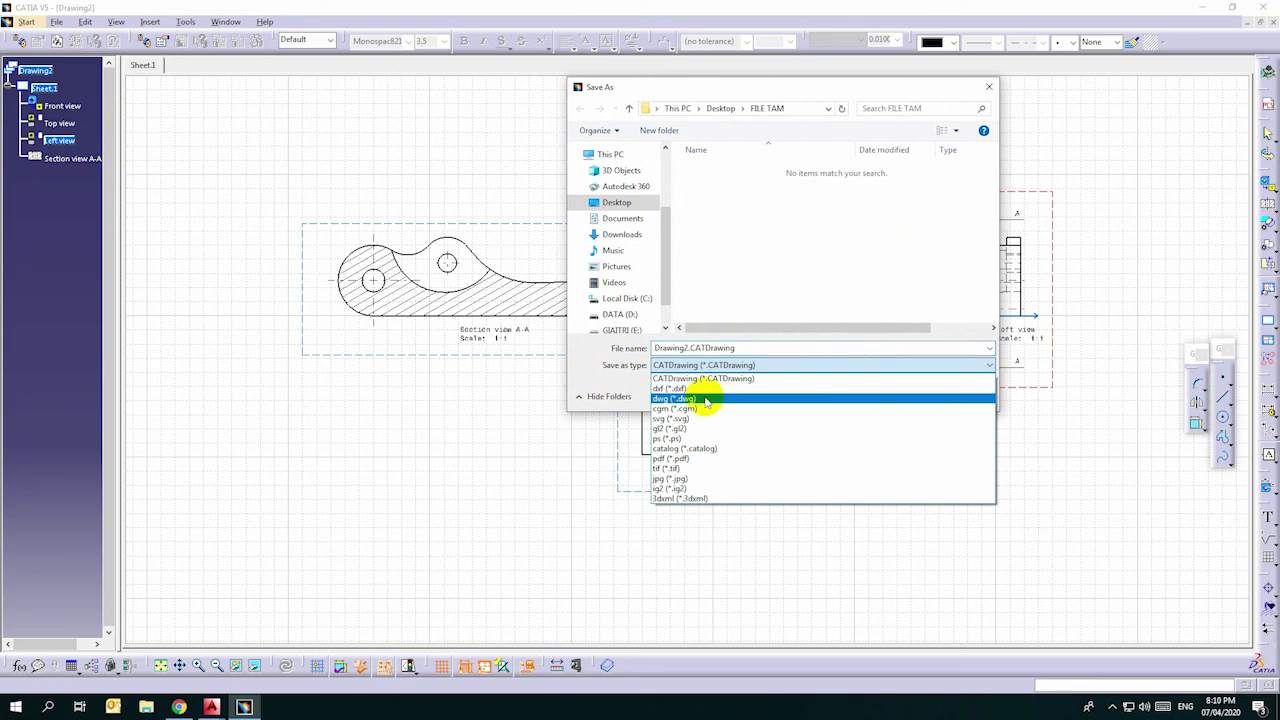
left_click(678, 392)
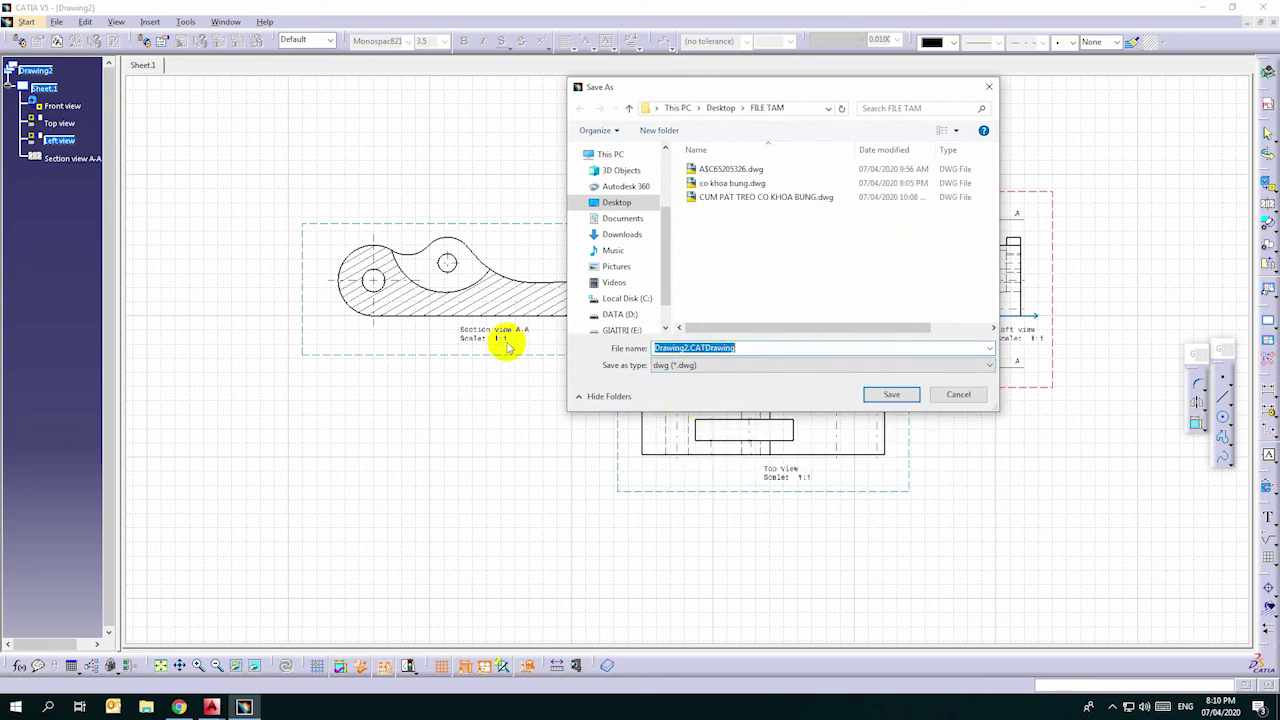
type("CO KHOA BUNG 2D")
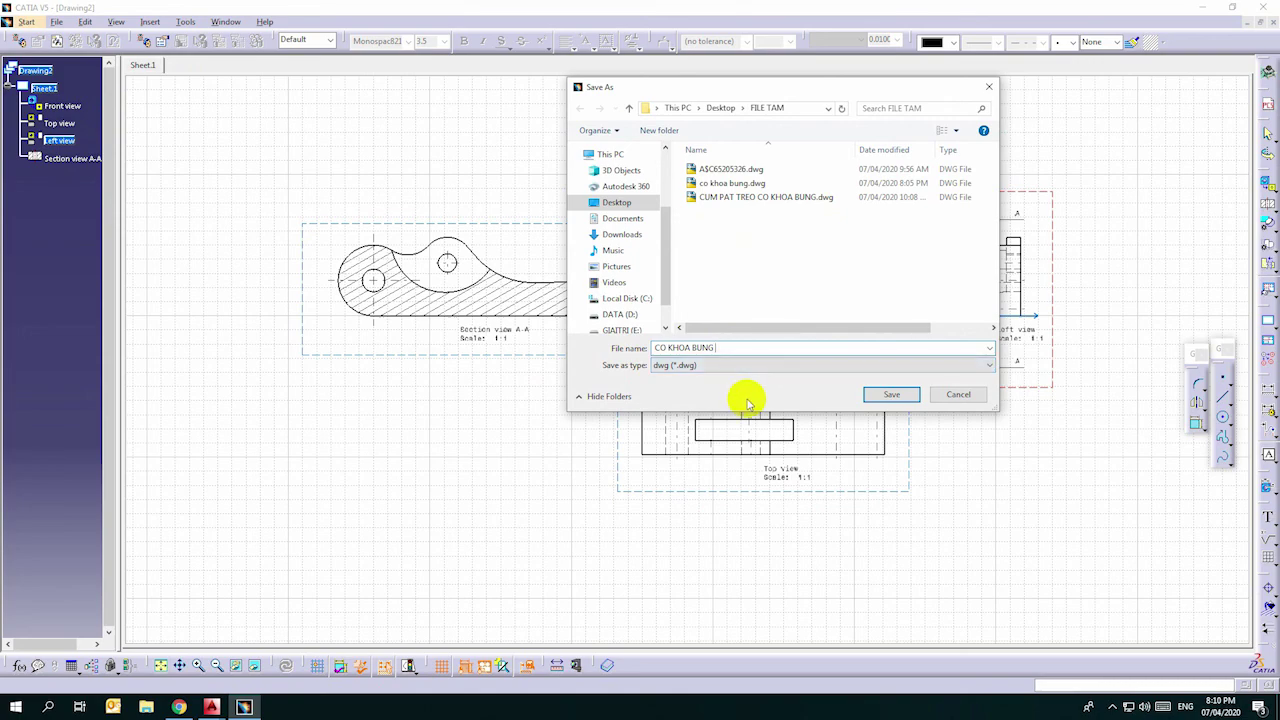
left_click(891, 396)
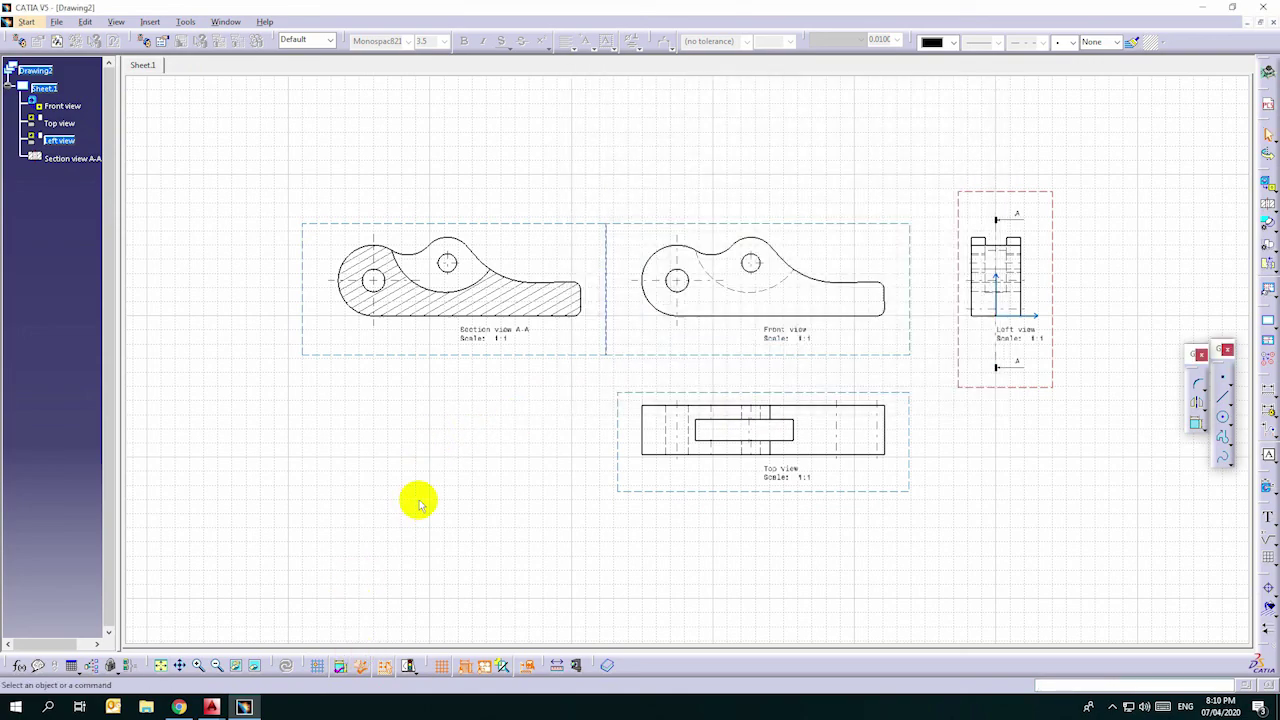
- Open CO KHOA BUNG 2D.dwg from the FILE TAM folder in AutoCAD, accepting the foreign file, and fit all views on screen
middle_click_drag(532, 462, 444, 486)
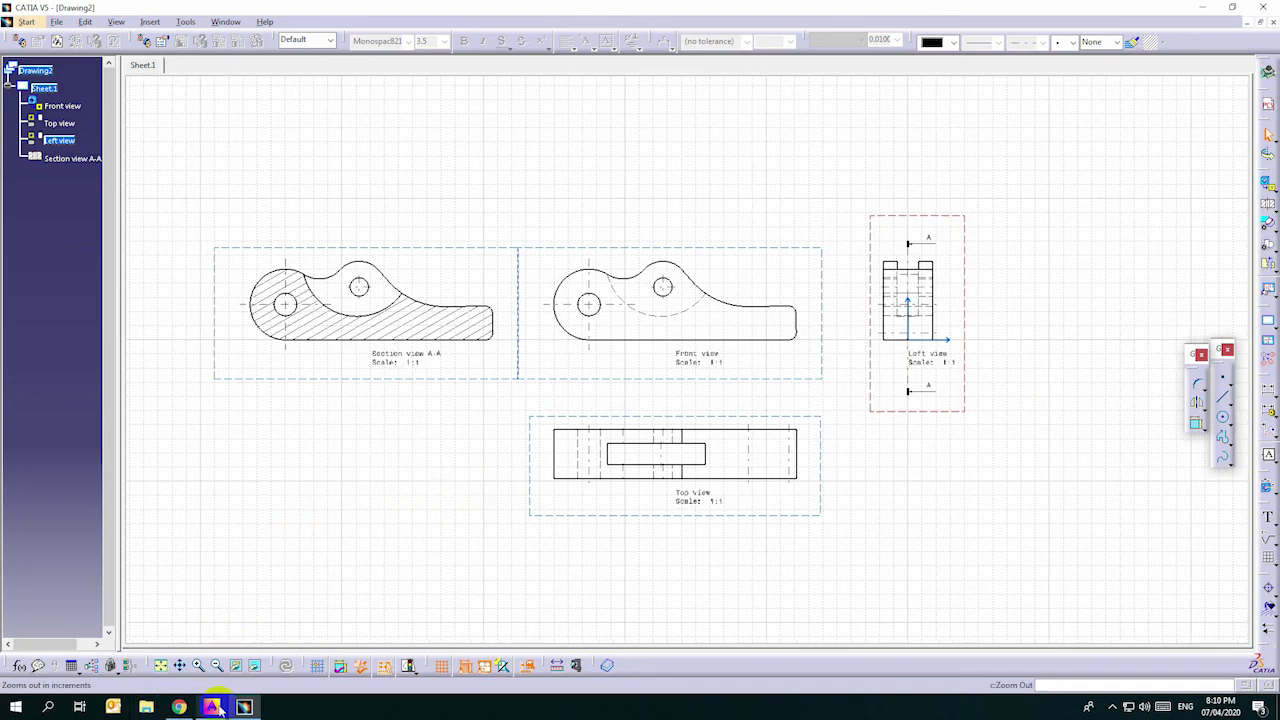
left_click(146, 707)
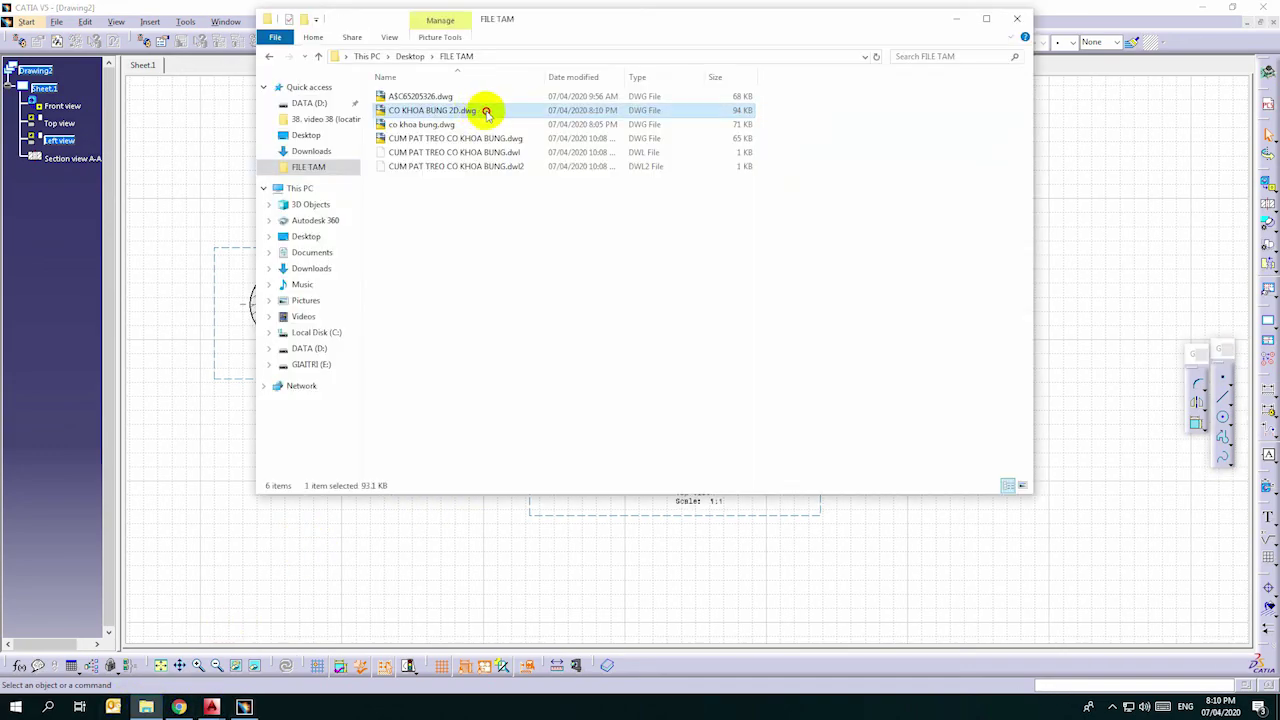
key("Return")
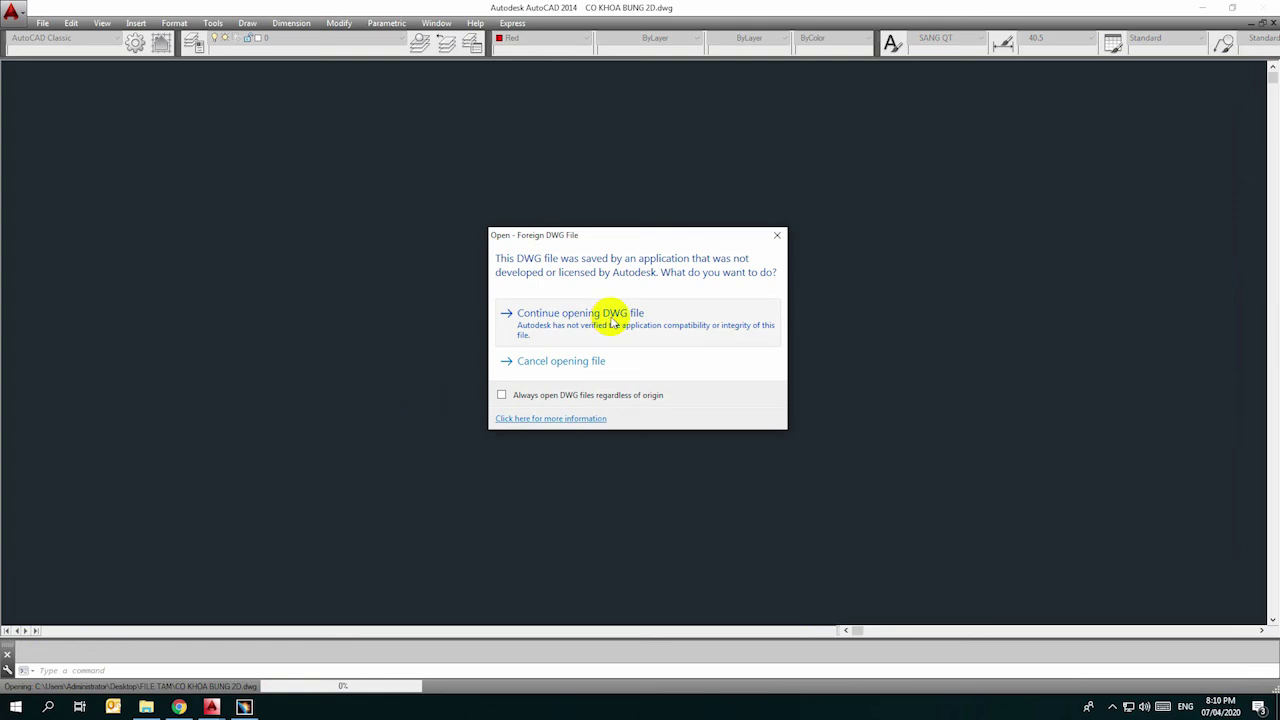
left_click(594, 318)
middle_click(616, 332)
middle_click(616, 332)
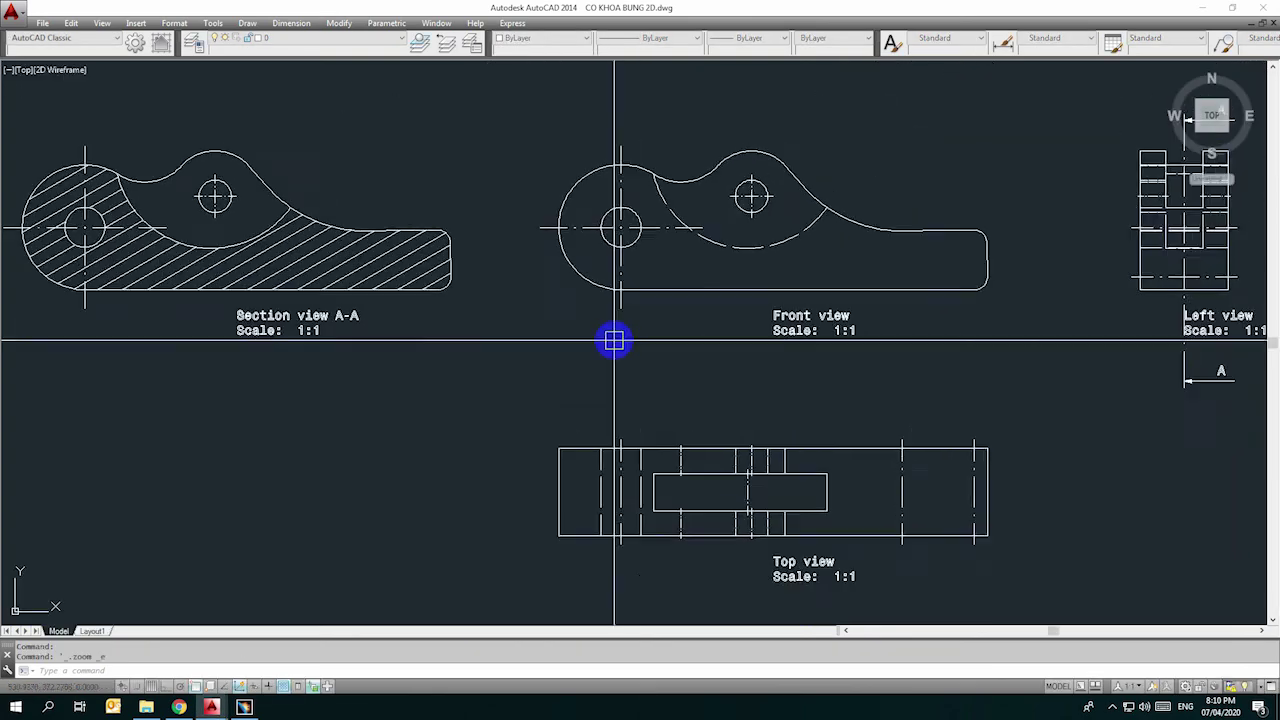
middle_click_drag(643, 486, 632, 453)
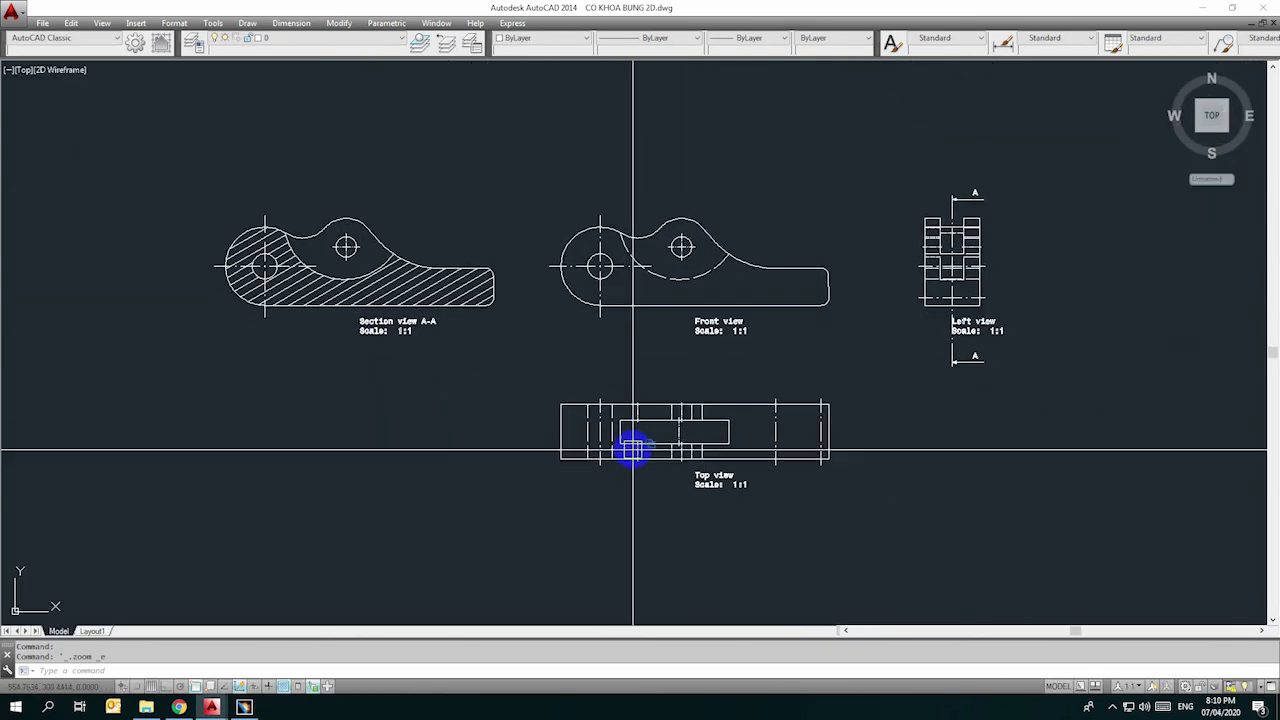
left_click(1113, 707)
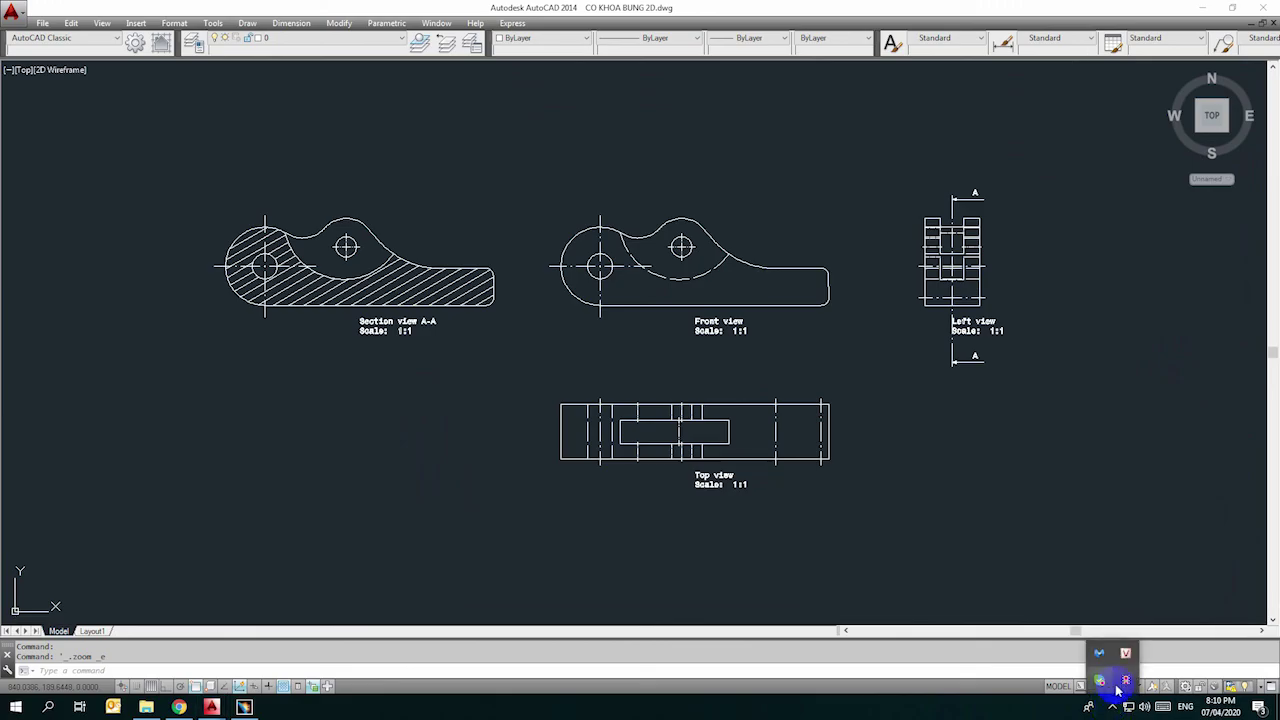